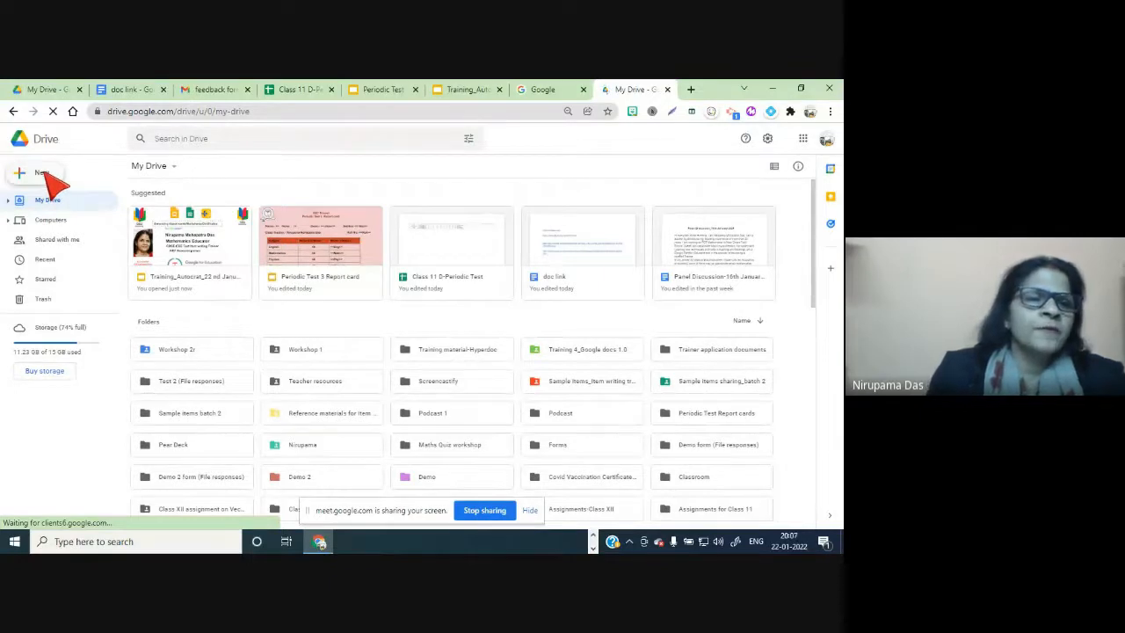
Create a blank Google Sheets spreadsheet from Drive and open its title for editing
left_click(42, 173)
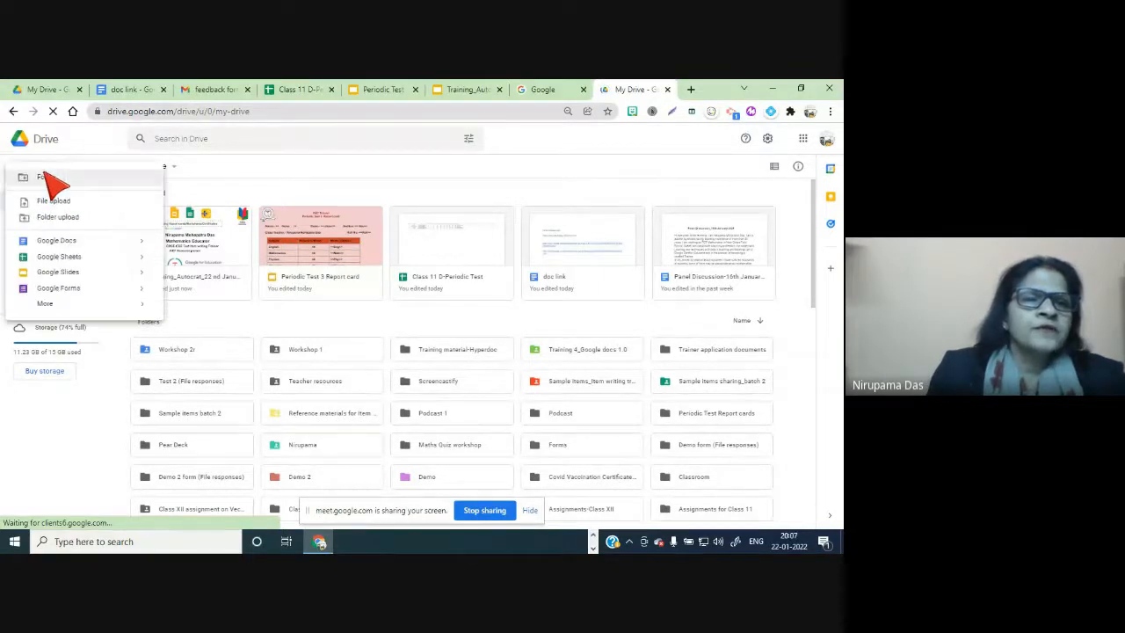
left_click(78, 257)
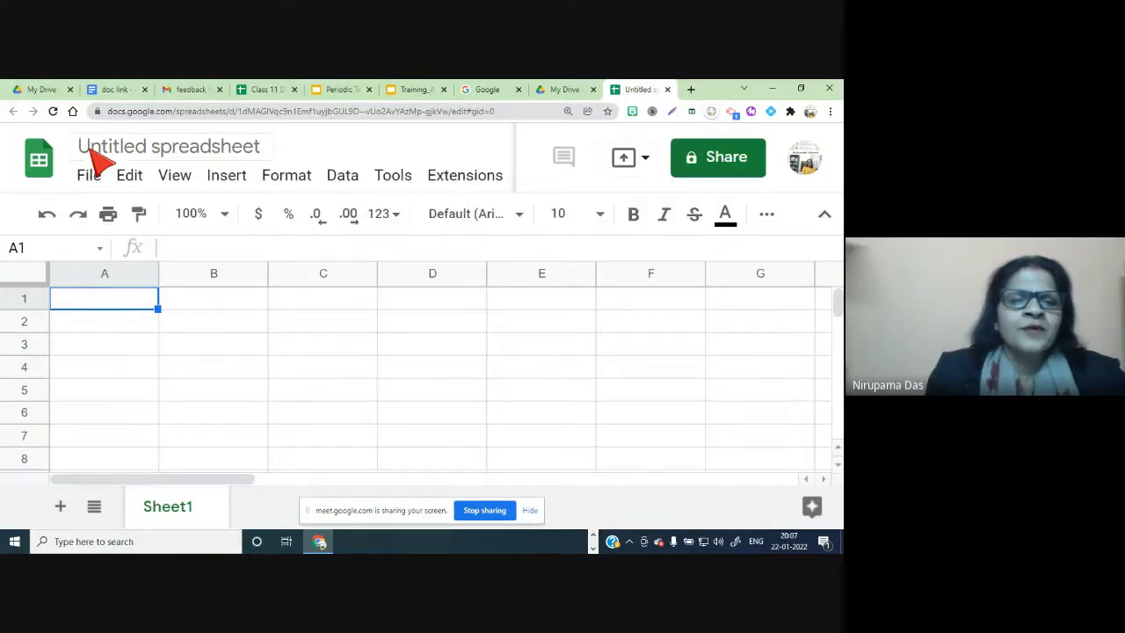
left_click(84, 149)
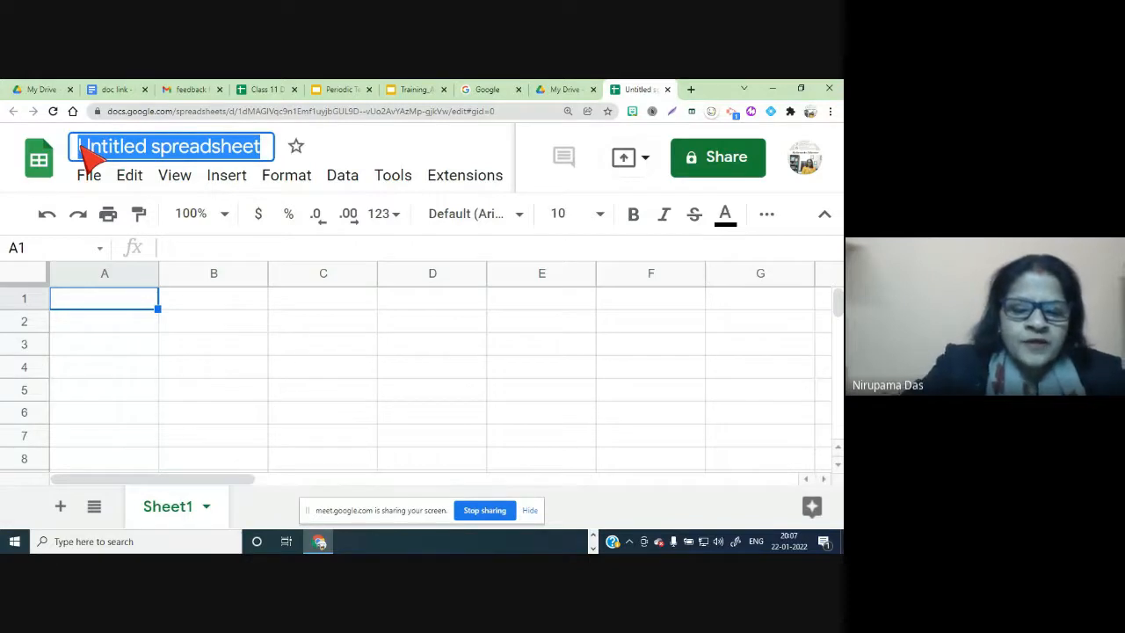
type("C")
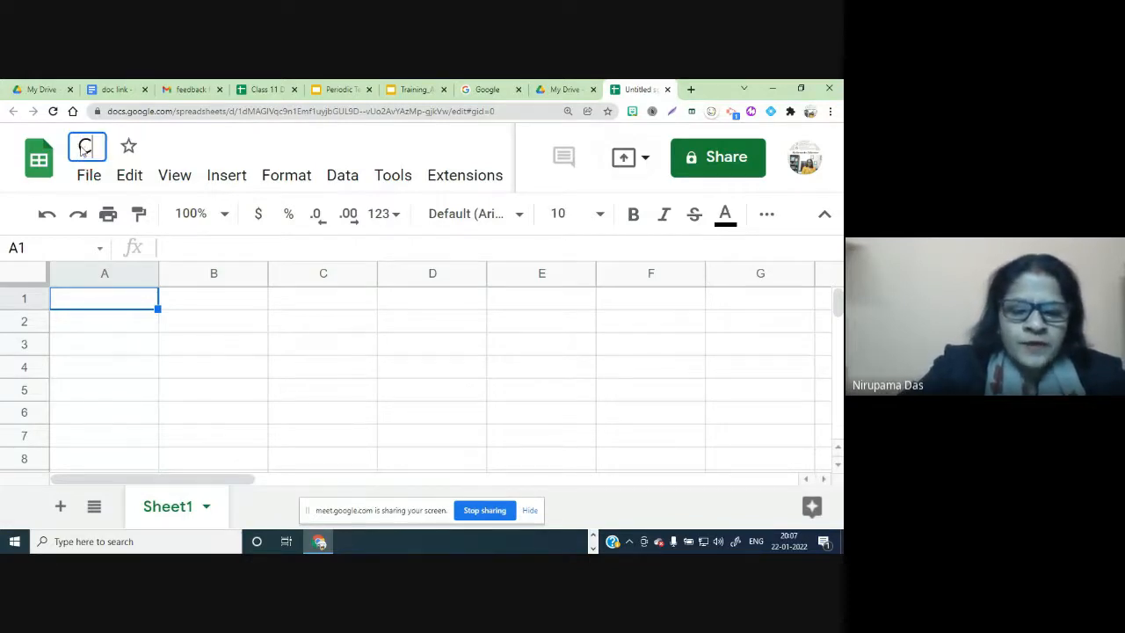
type("lass")
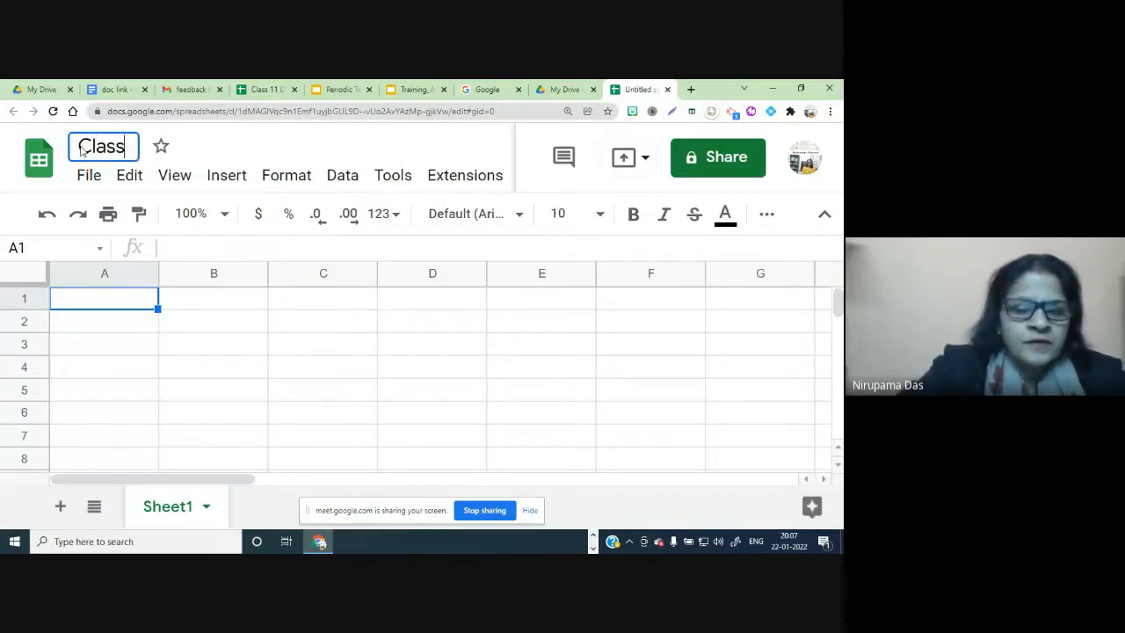
key("BackSpace")
key("BackSpace")
key("BackSpace")
key("BackSpace")
key("BackSpace")
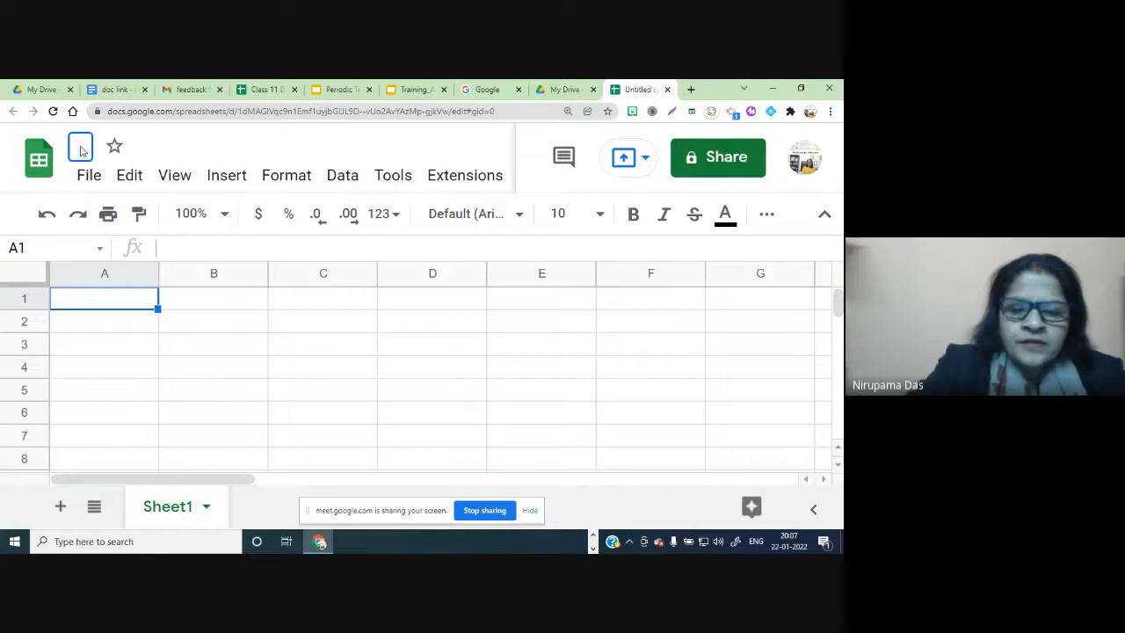
Name the new spreadsheet "Report card"
type("Report")
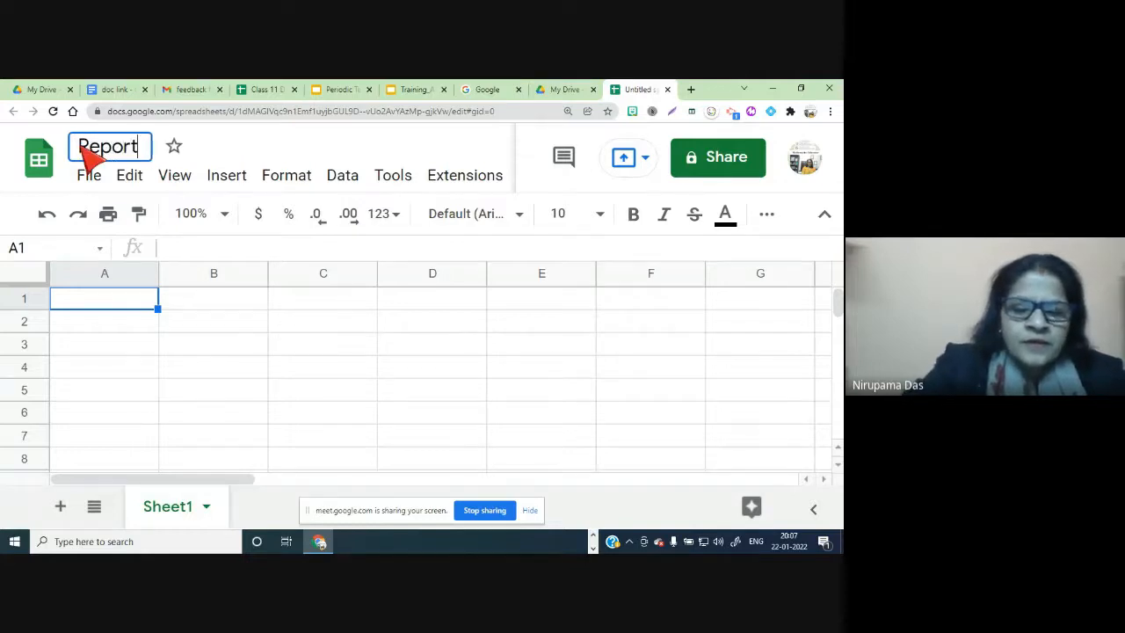
type(" car")
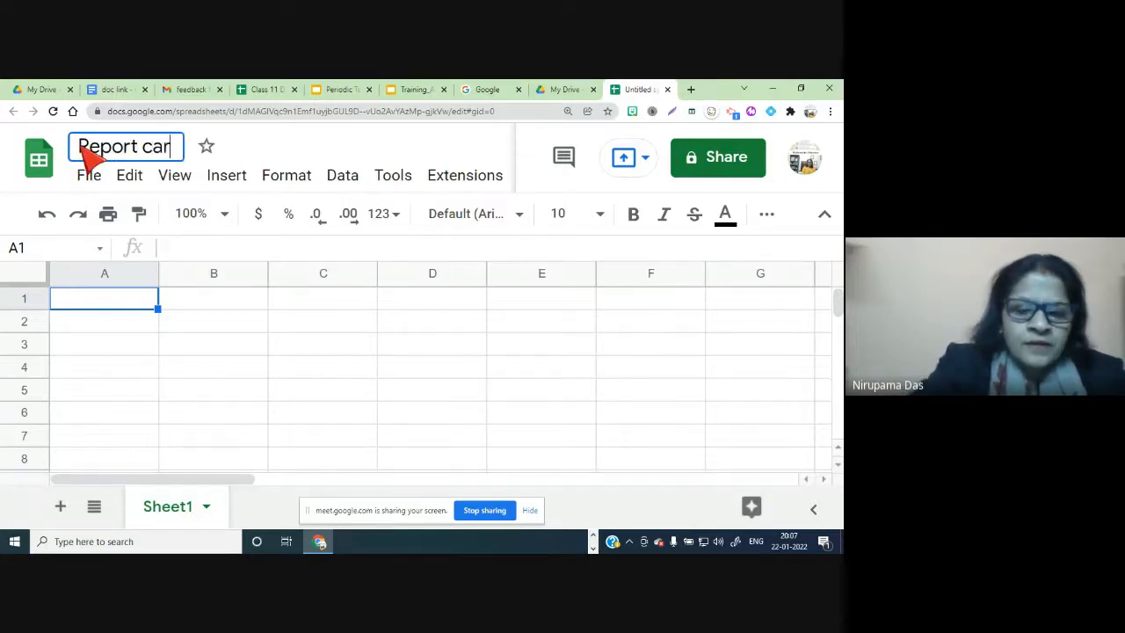
type("d")
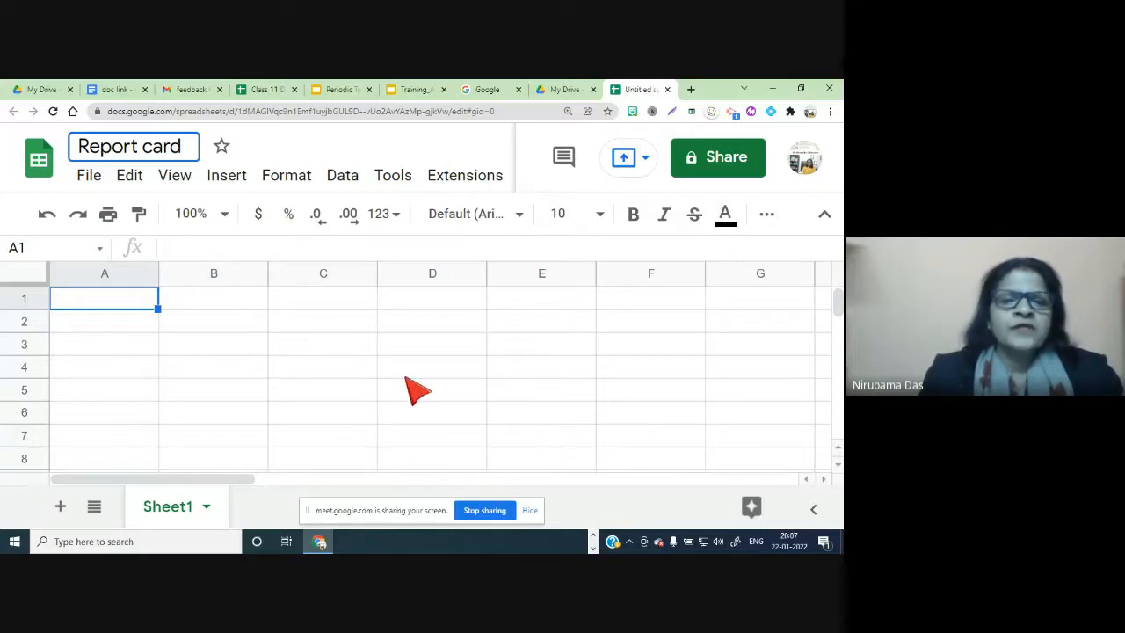
Switch to the Class 11 D-Periodic Test spreadsheet and examine its student details, subject marks, total, percentage, result and remark columns
left_click(264, 90)
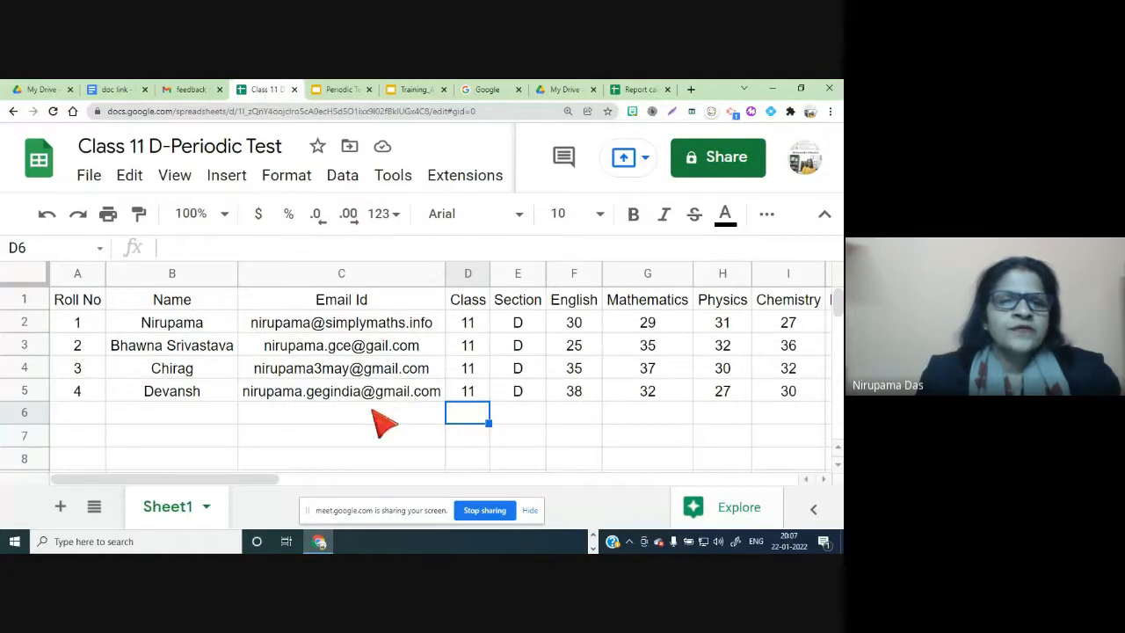
scroll(344, 446, "down", 1)
scroll(344, 444, "up", 1)
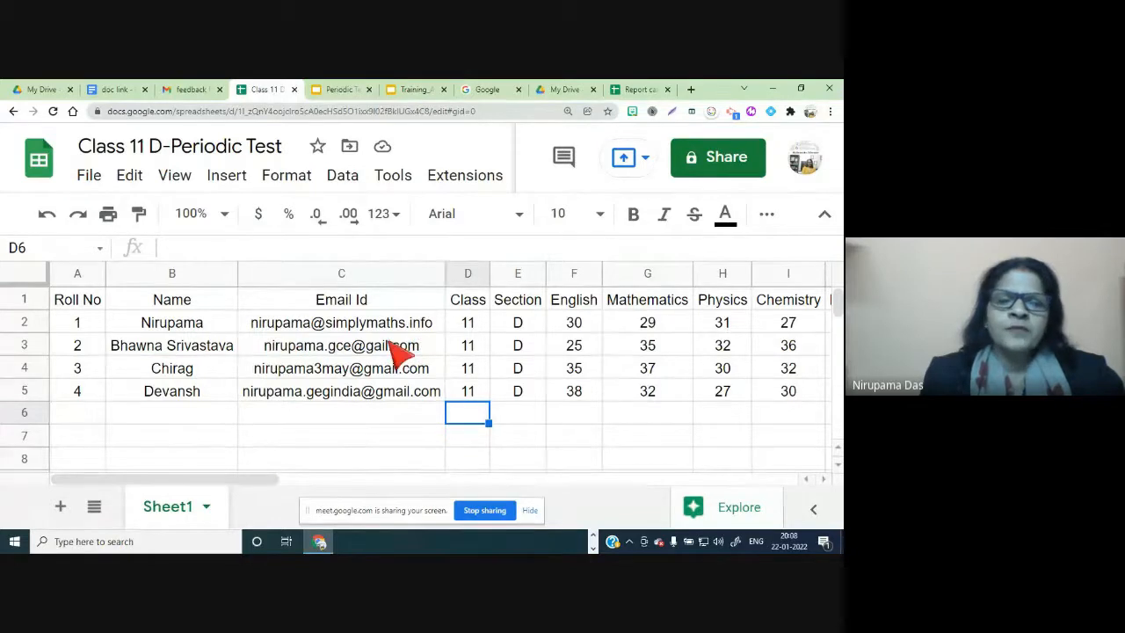
left_click(464, 326)
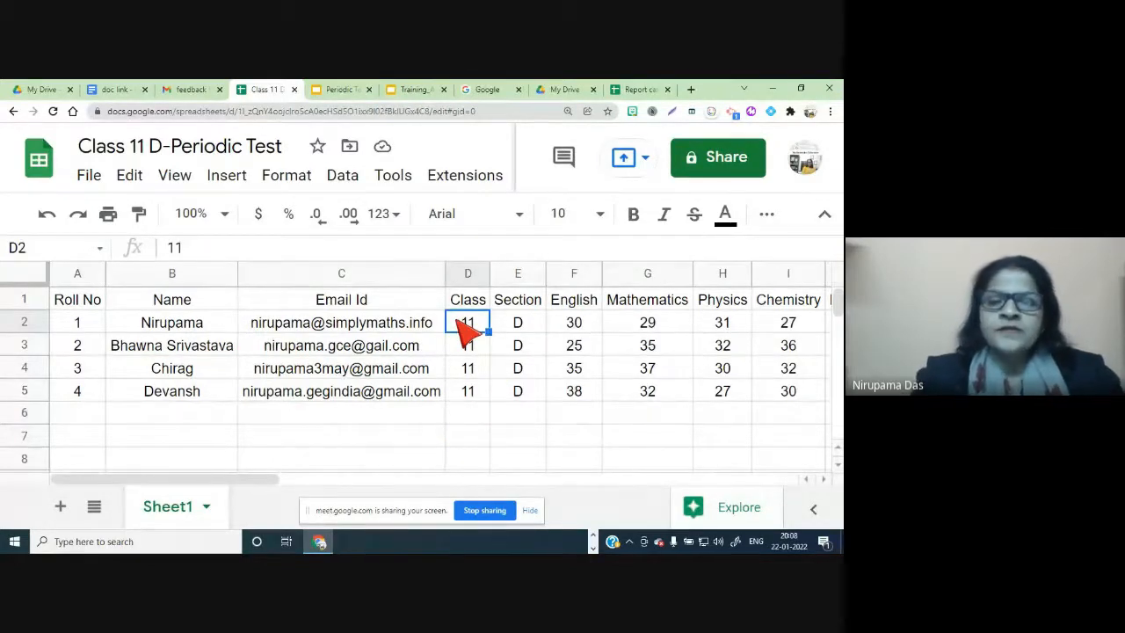
key("Right")
key("Right")
key("Right")
key("Right")
key("Right")
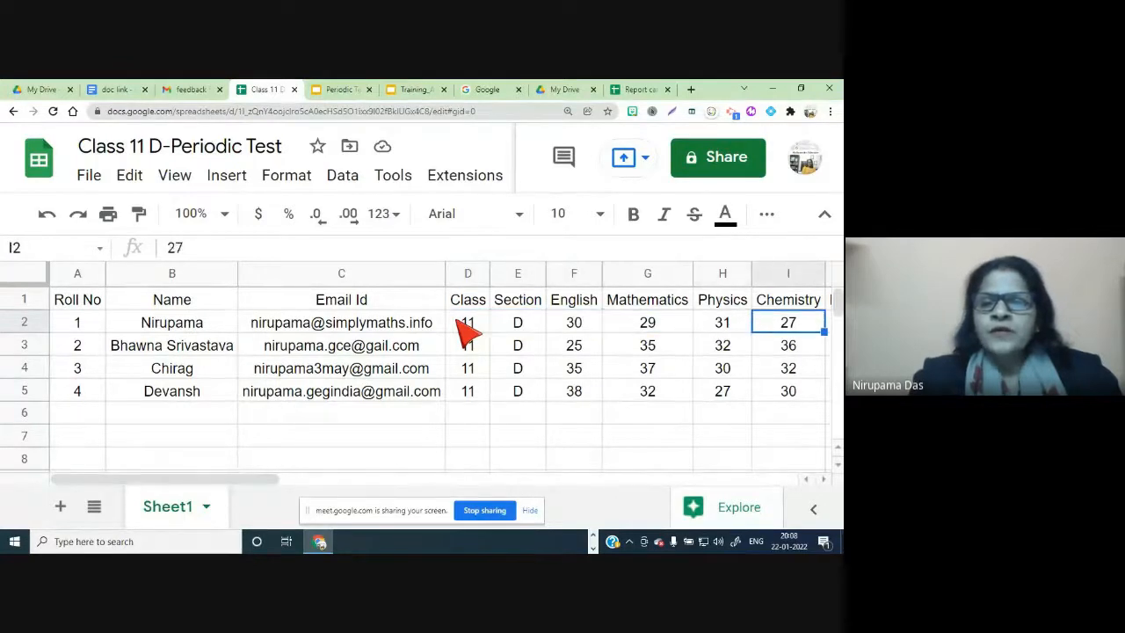
key("Right")
key("Right")
key("Right")
key("Right")
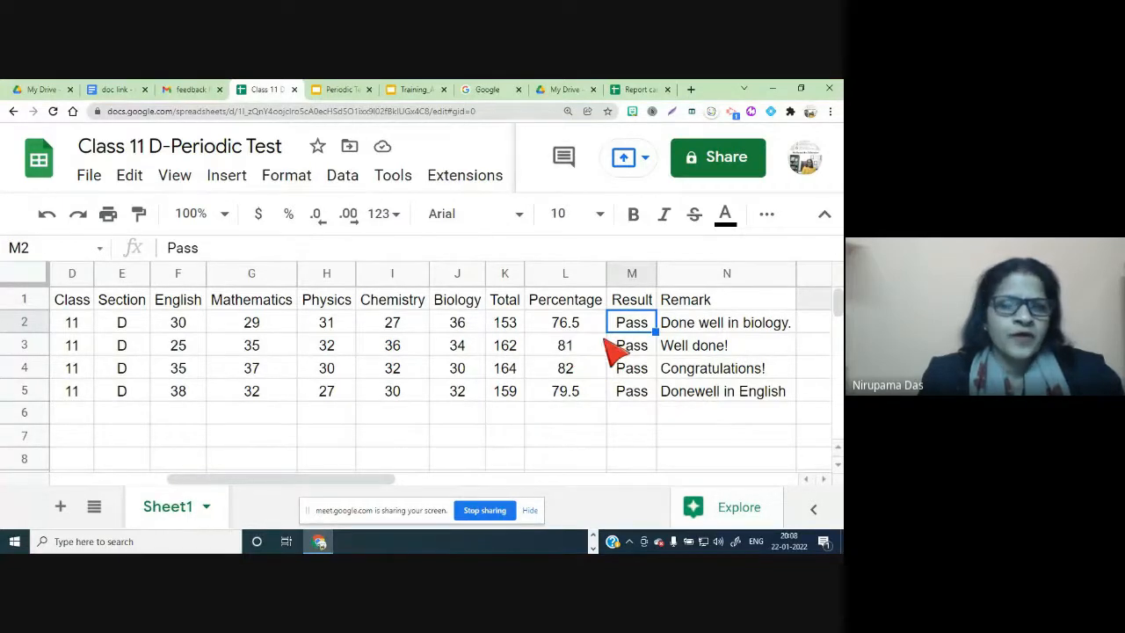
left_click(65, 411)
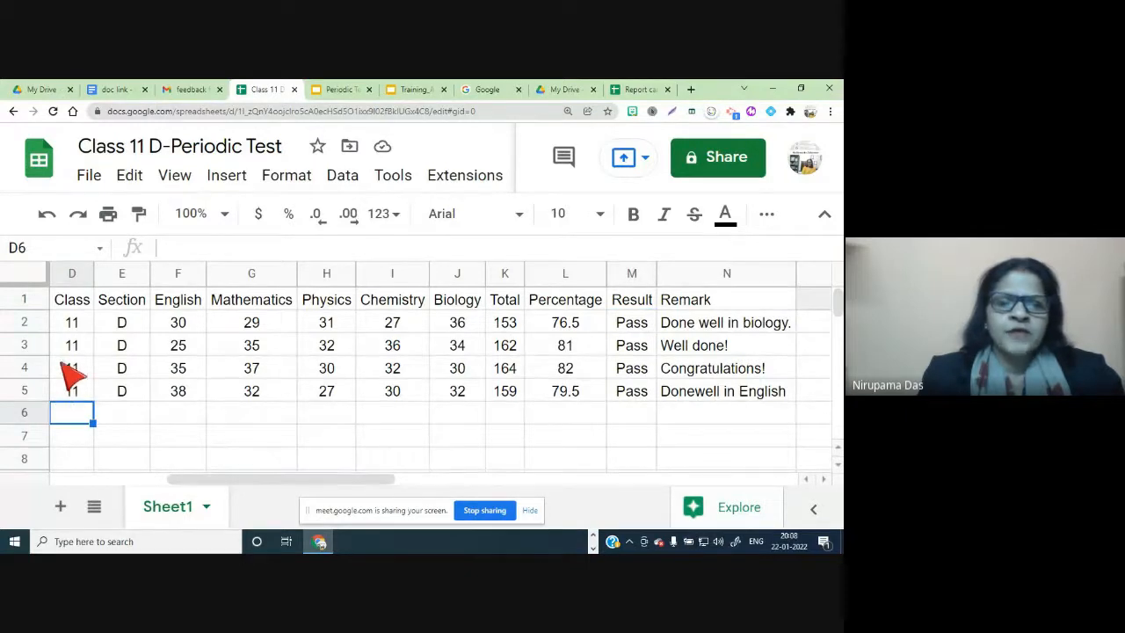
left_click(65, 367)
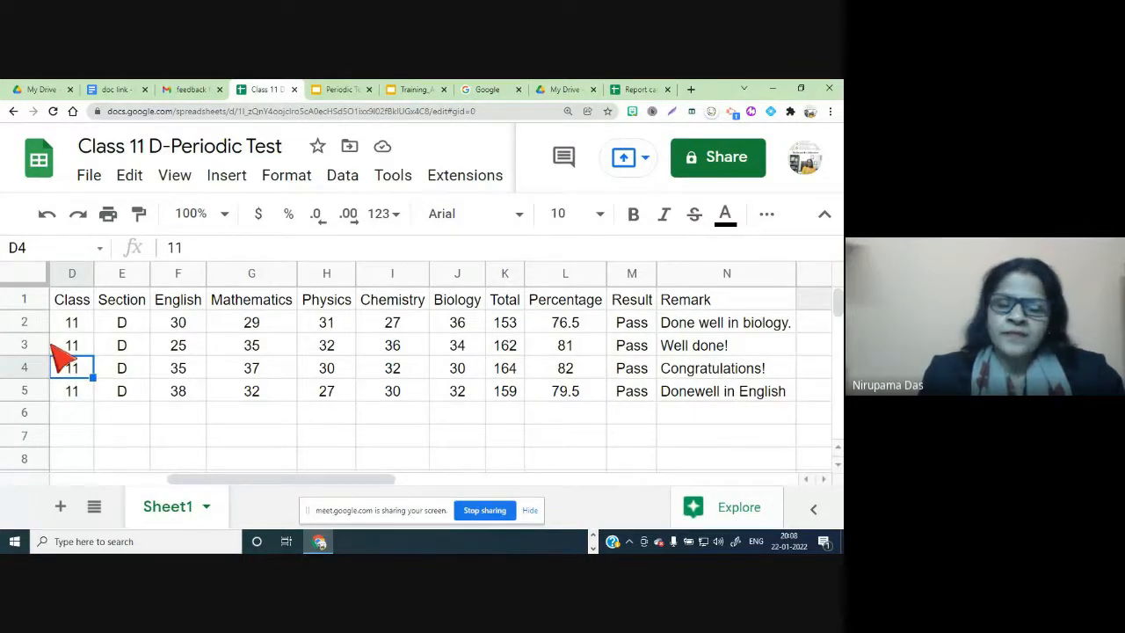
left_click(49, 346)
key("Left")
key("Left")
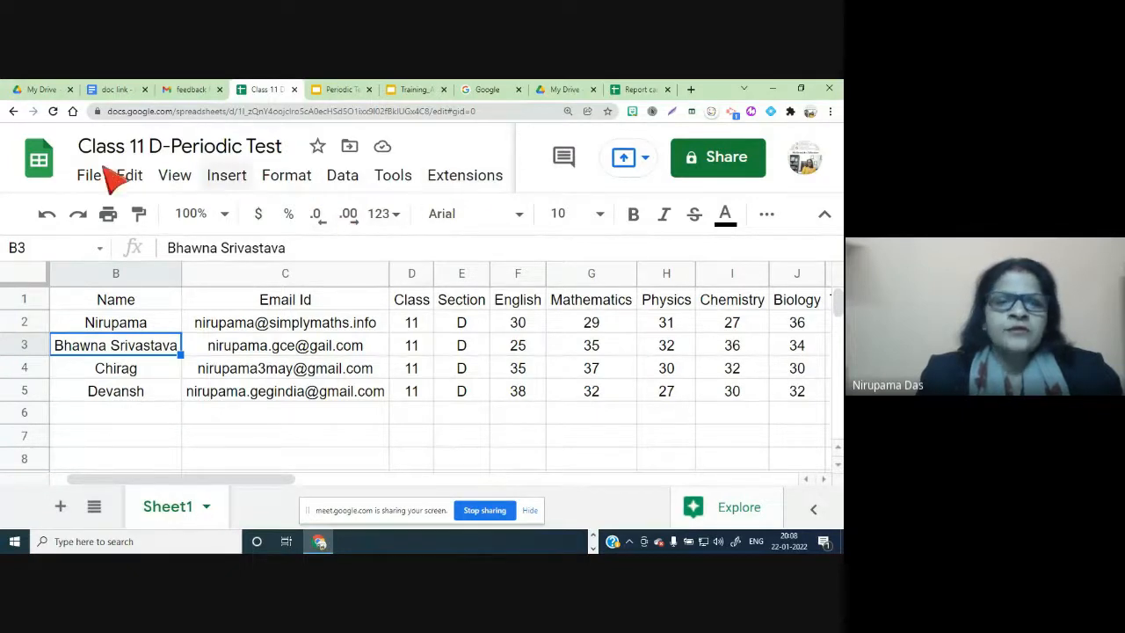
Browse the available Sheets add-ons for Autocrat and check whether it is installed, closing the add-on store when done
left_click(470, 177)
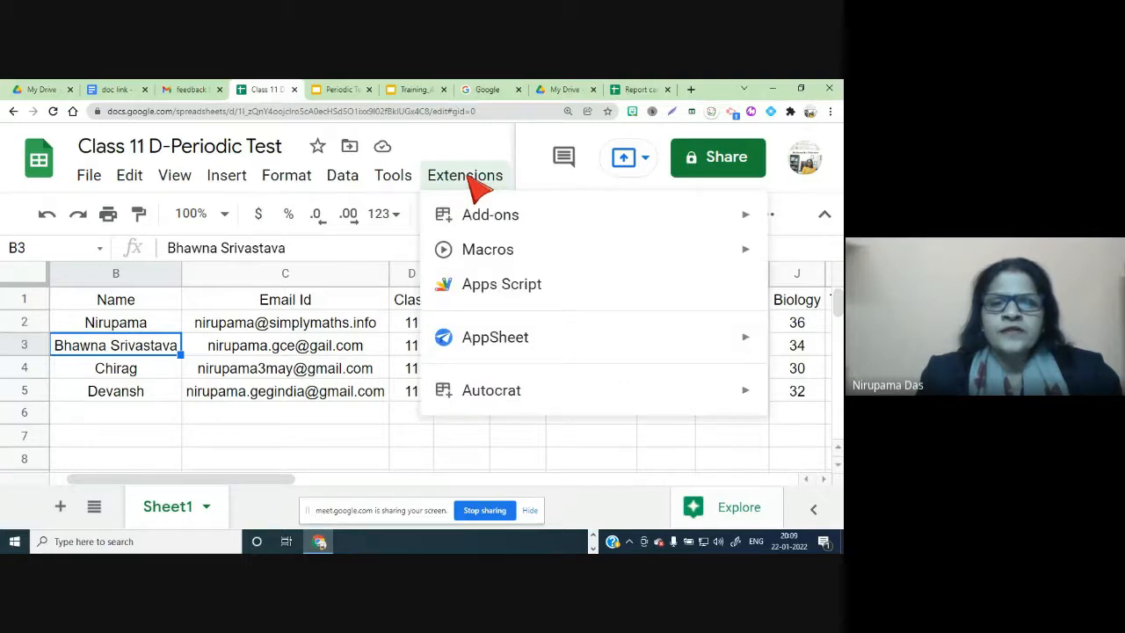
mouse_move(490, 222)
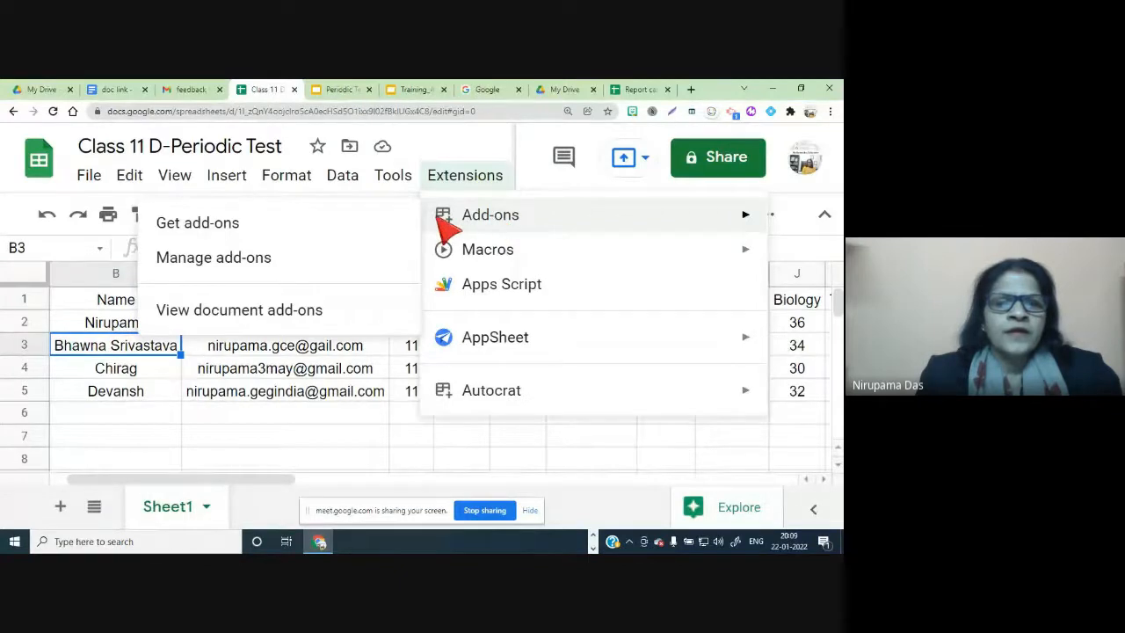
left_click(231, 229)
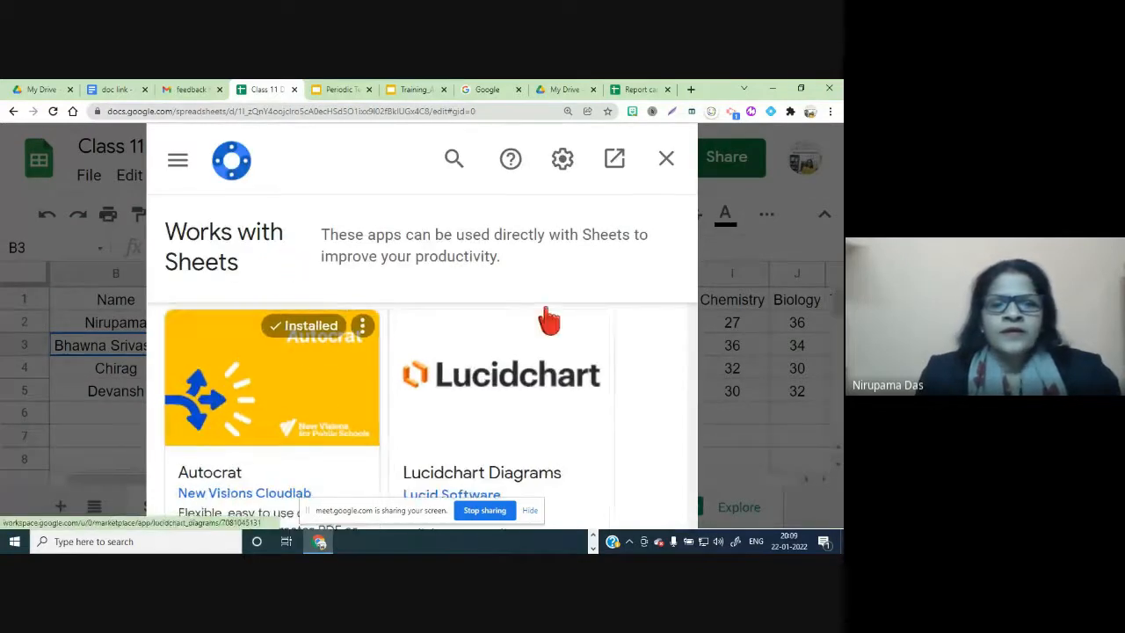
scroll(571, 314, "down", 3)
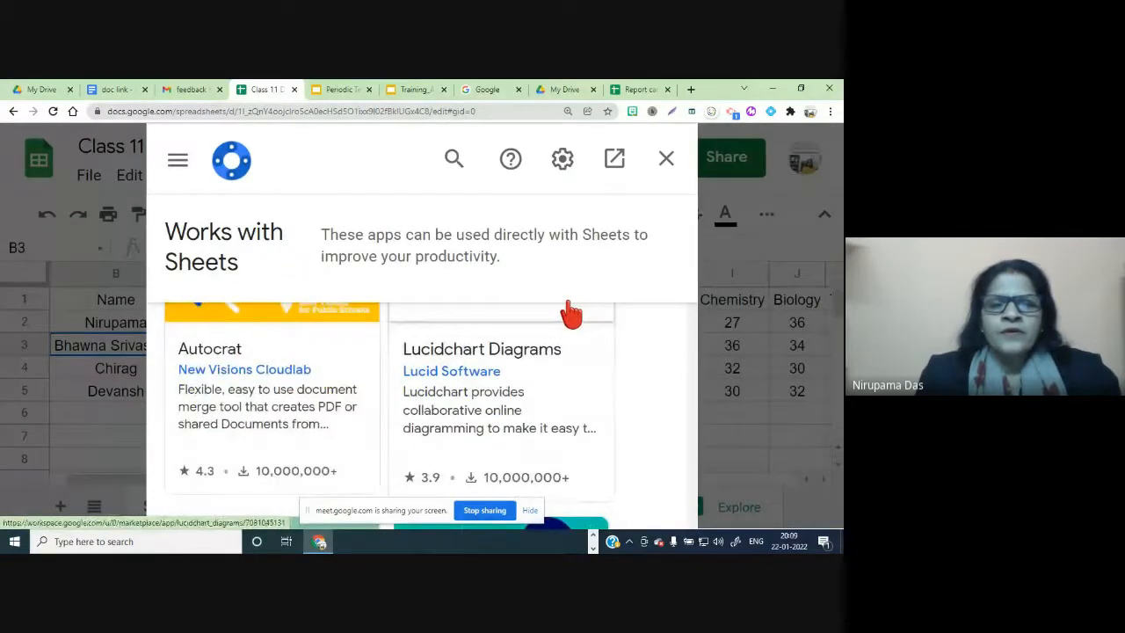
scroll(571, 313, "up", 2)
scroll(572, 314, "up", 1)
scroll(571, 314, "down", 2)
scroll(572, 313, "up", 2)
scroll(572, 314, "down", 2)
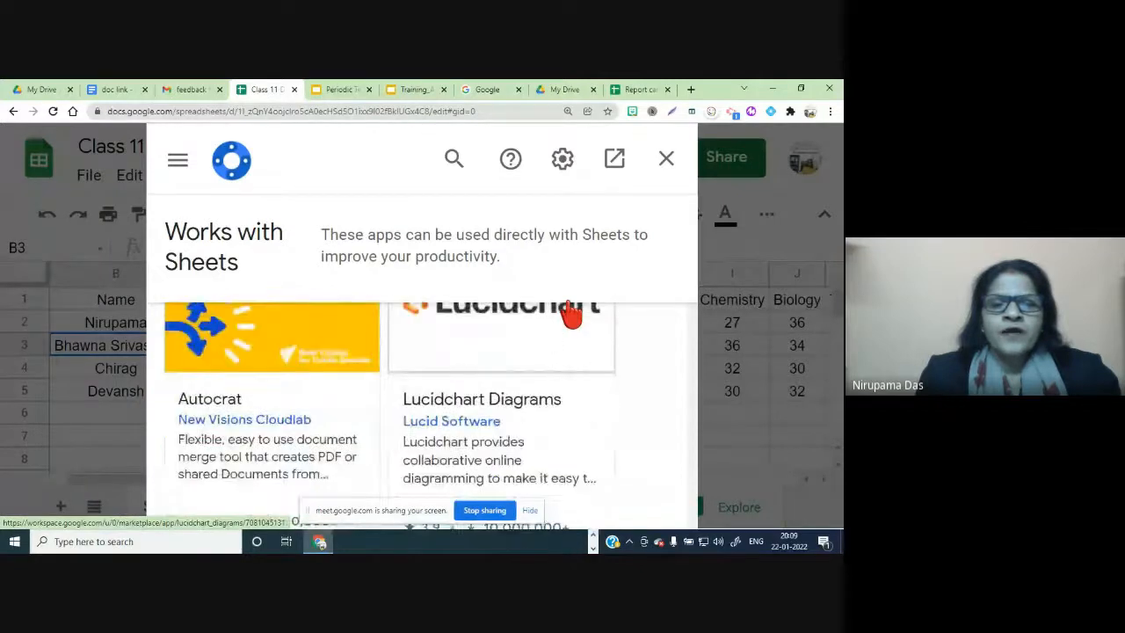
scroll(572, 314, "up", 1)
scroll(572, 313, "up", 1)
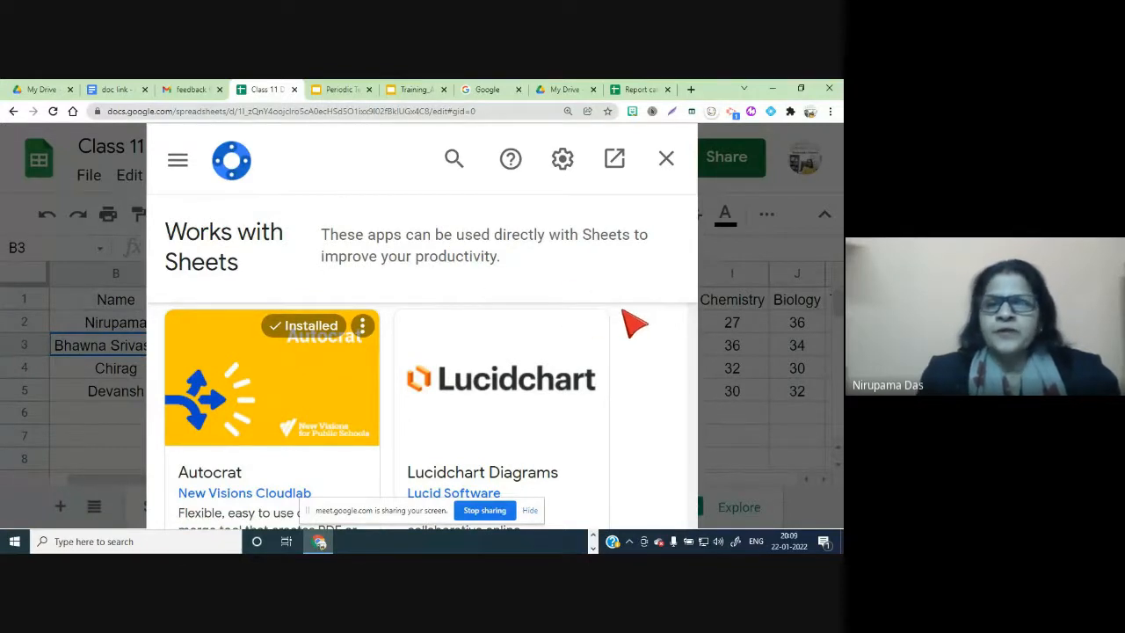
scroll(633, 323, "down", 2)
scroll(633, 323, "up", 2)
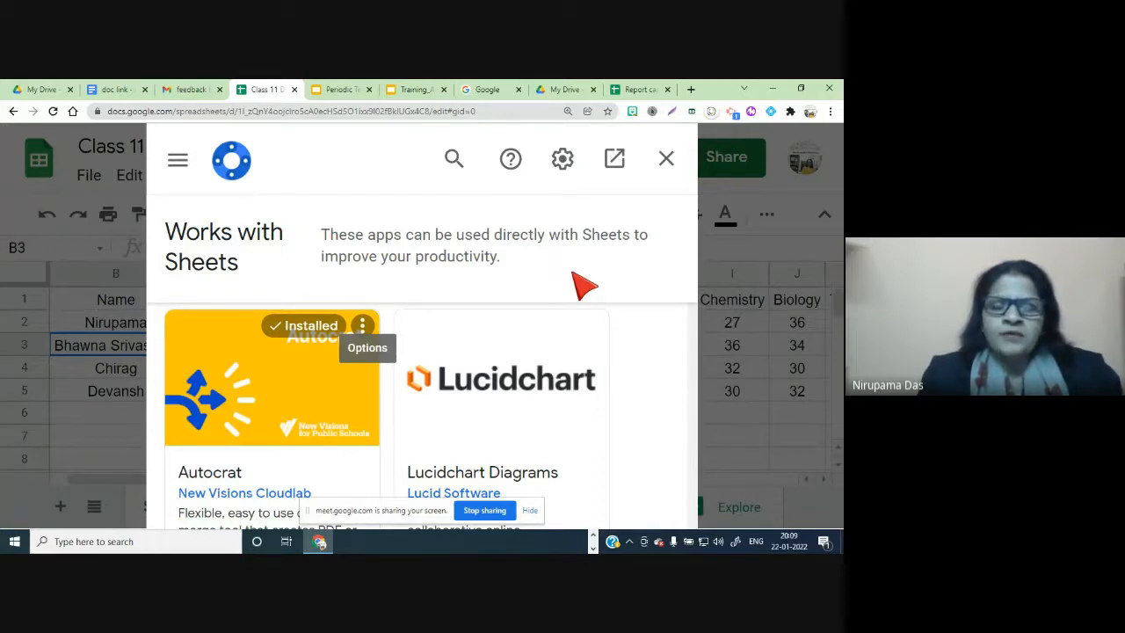
left_click(668, 160)
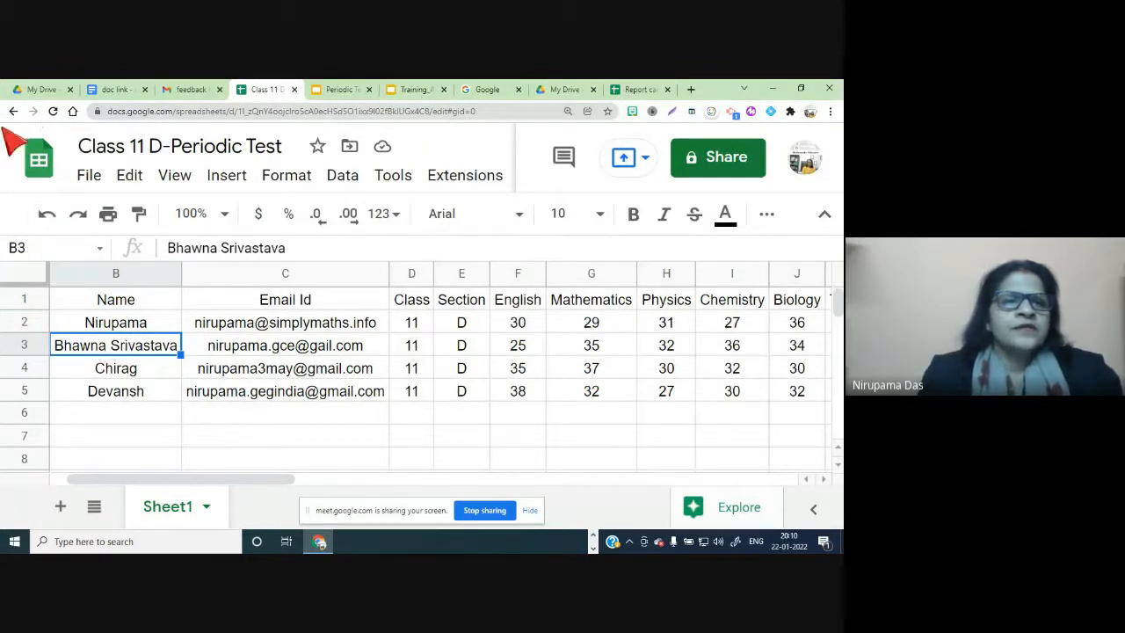
Return to Drive and create a blank Google Slides presentation
left_click(51, 92)
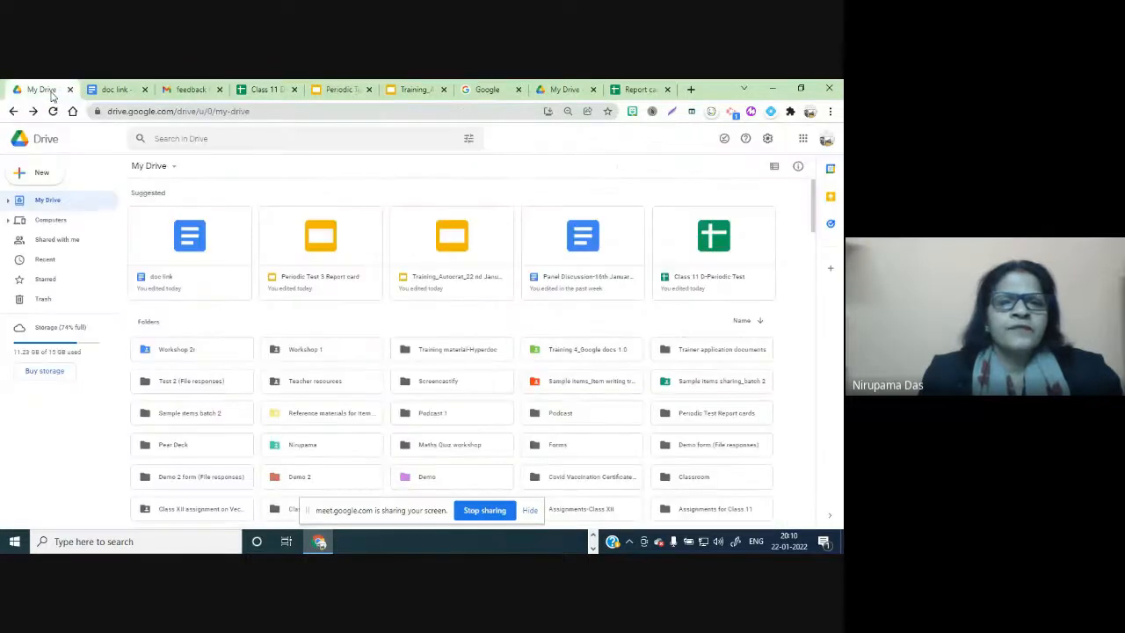
left_click(44, 173)
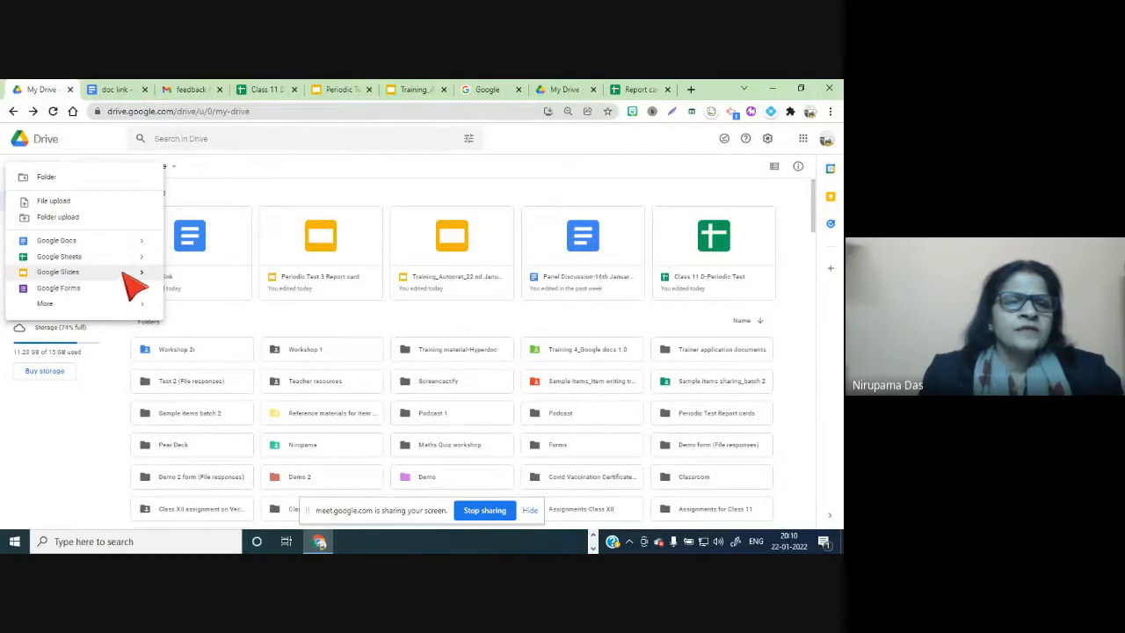
mouse_move(141, 272)
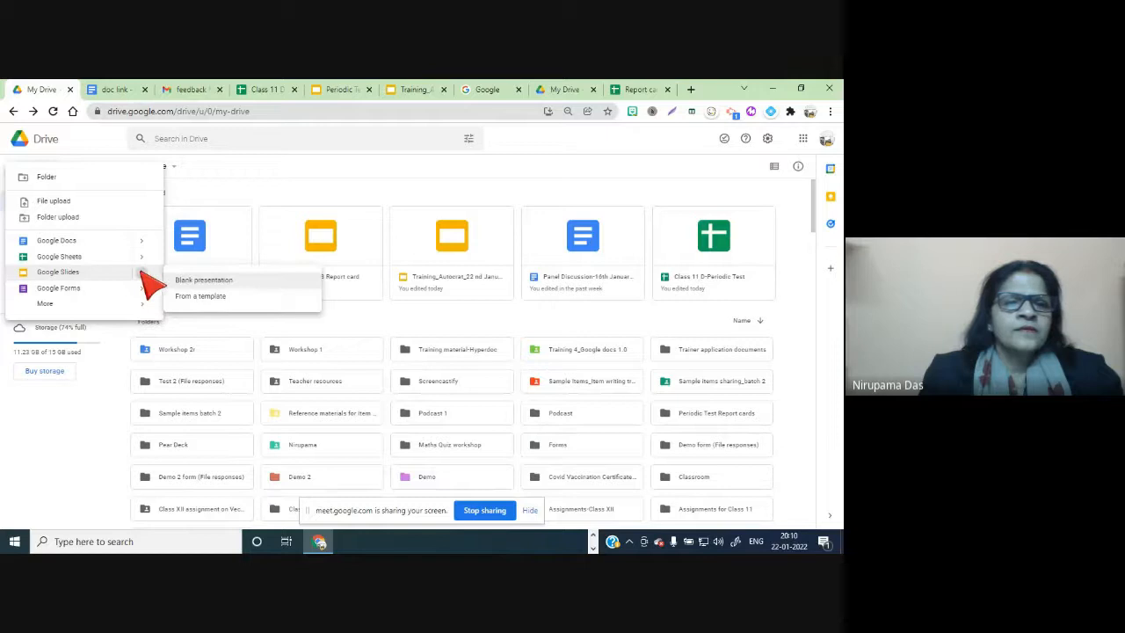
left_click(214, 281)
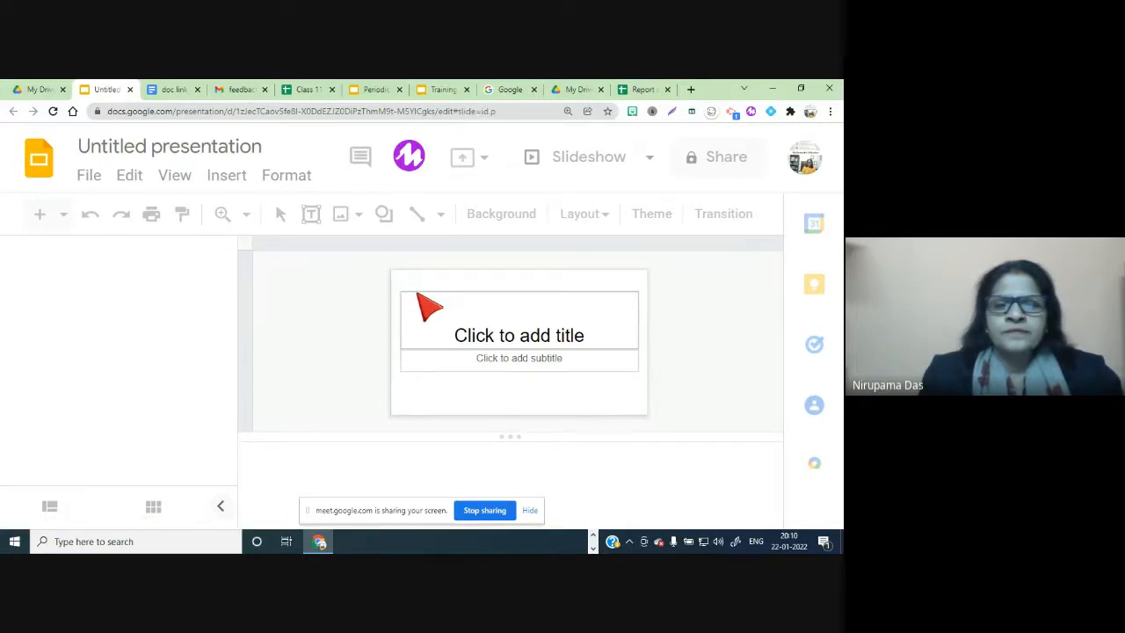
Delete the title placeholder from the first slide and dismiss the theme choices
left_click(418, 297)
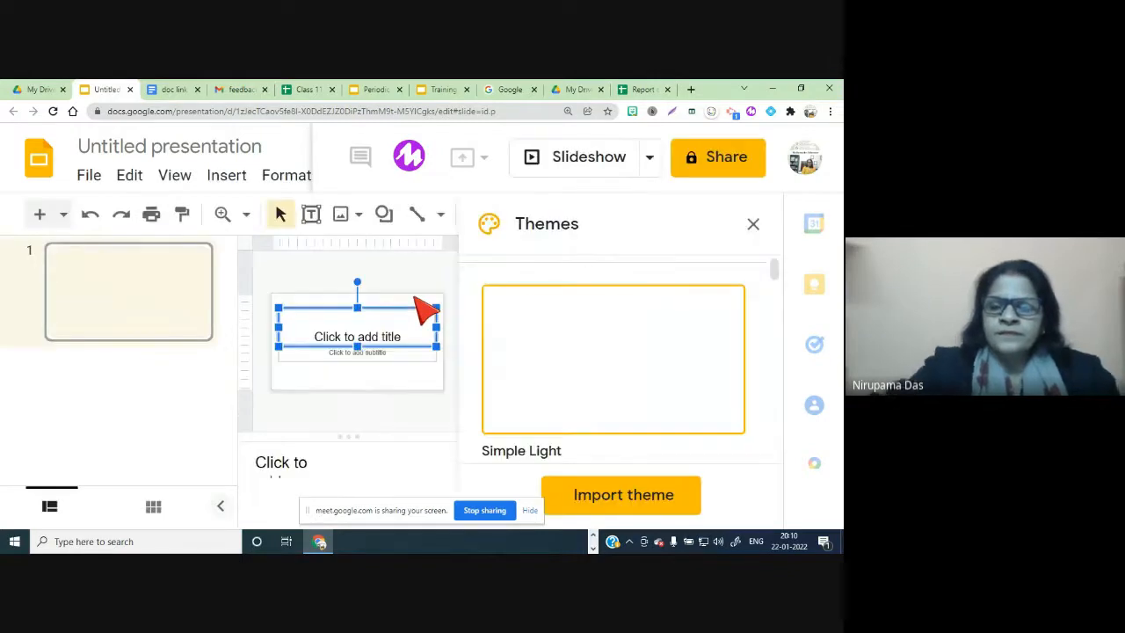
key("Delete")
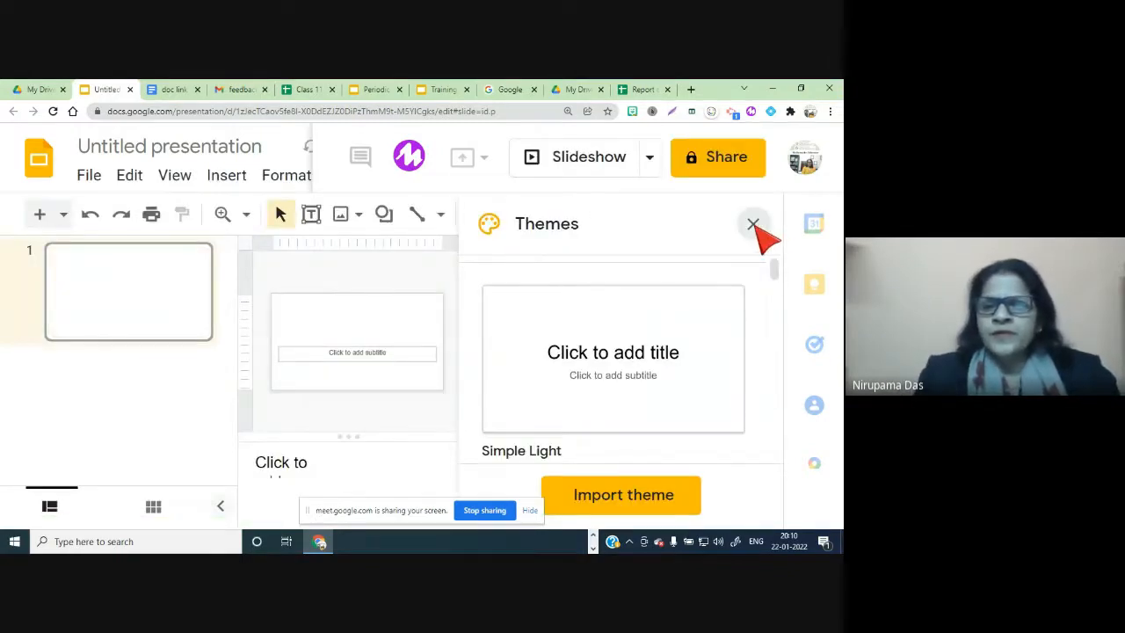
left_click(753, 224)
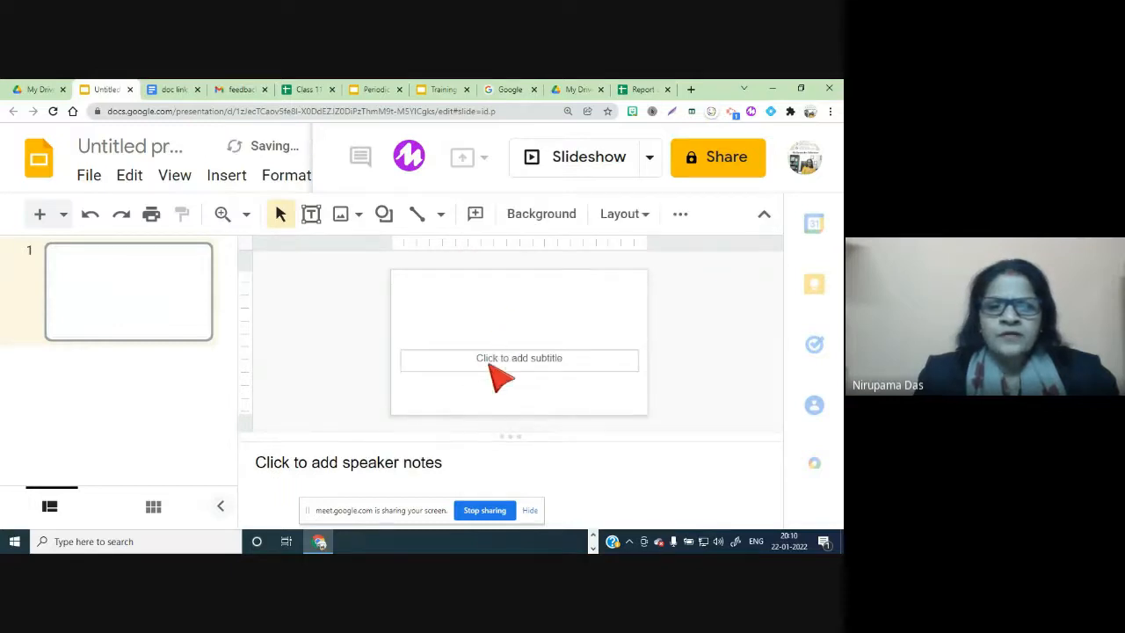
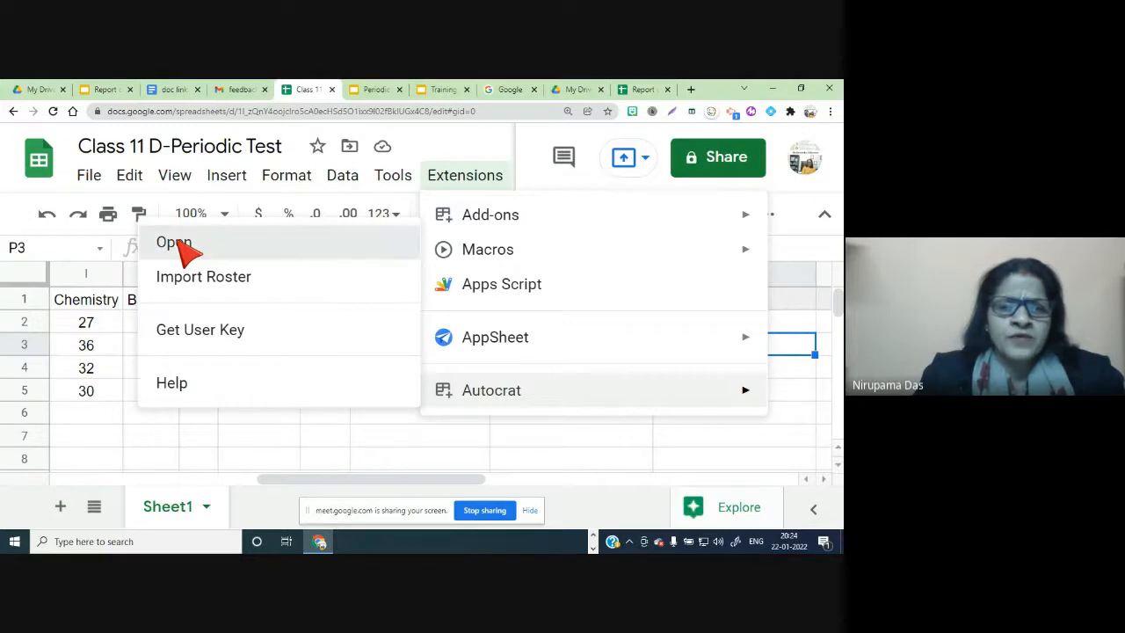
Open Autocrat in the Class 11 D-Periodic Test spreadsheet and delete the existing "Periodic Test 3 Report card" job
left_click(174, 242)
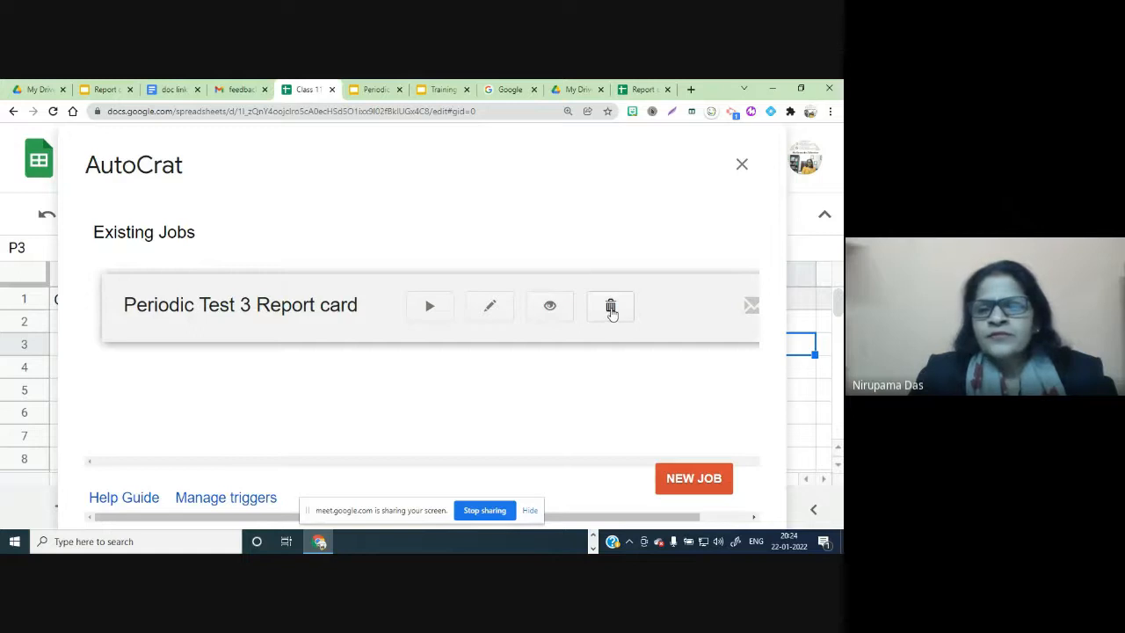
left_click(611, 308)
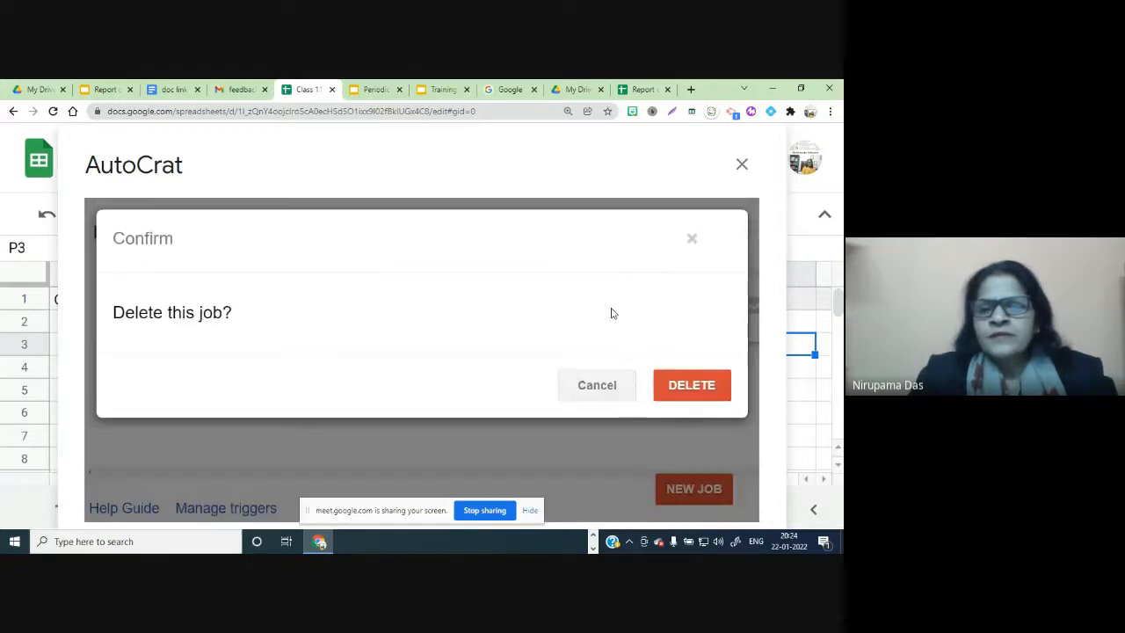
left_click(689, 389)
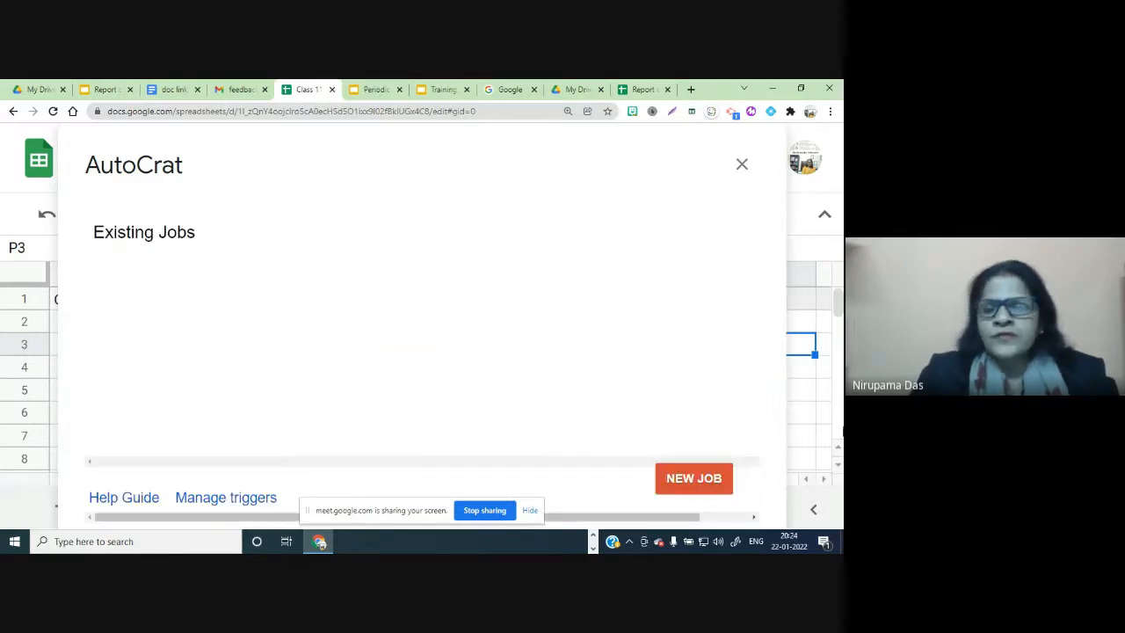
Start a new merge job and enter "Periodic Test 3 Report cards" as its job name
left_click(688, 481)
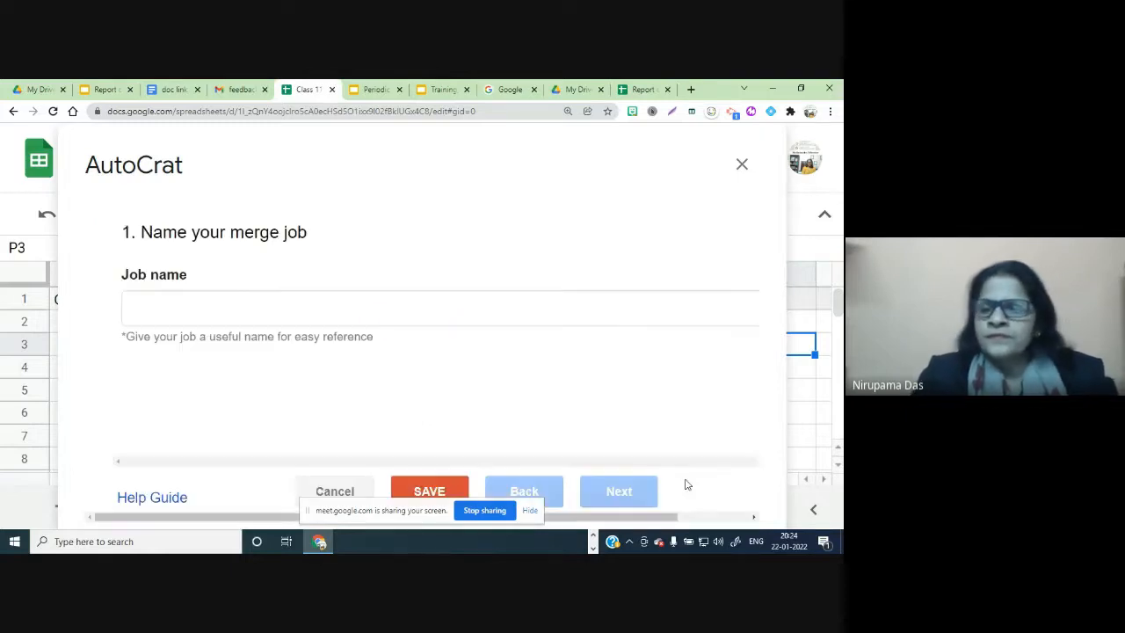
left_click(165, 308)
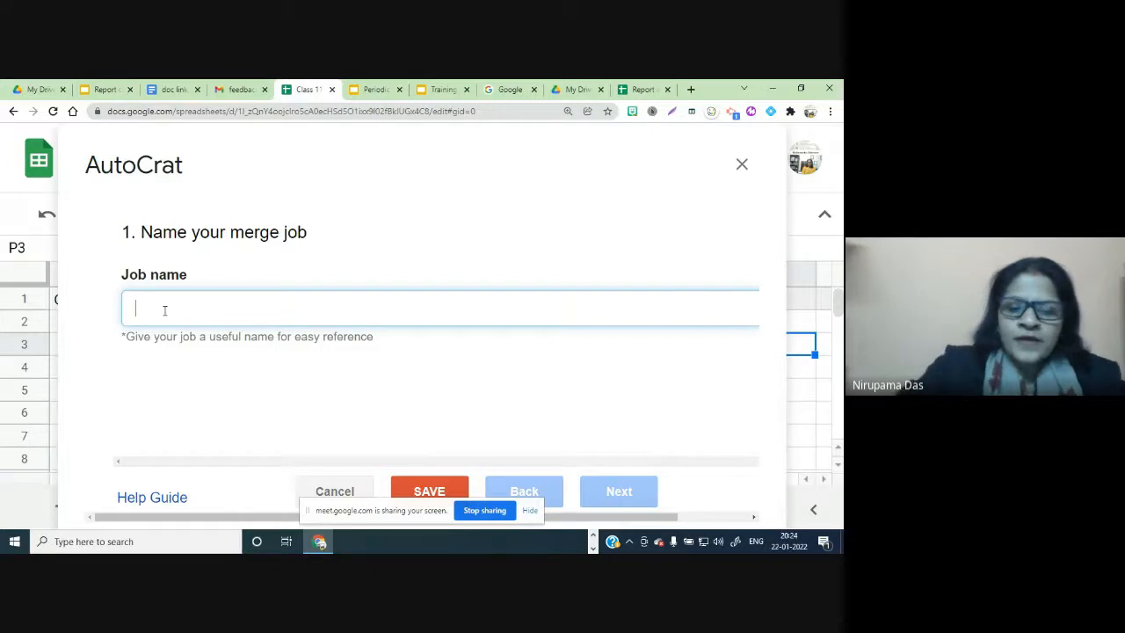
type("Per")
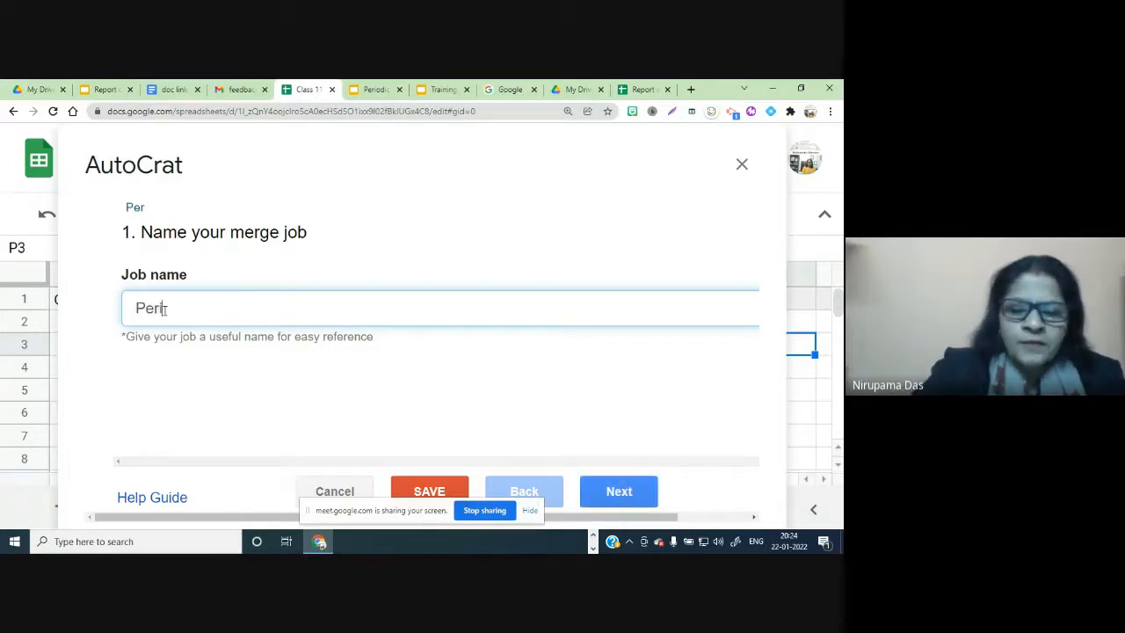
type("iodic Tes")
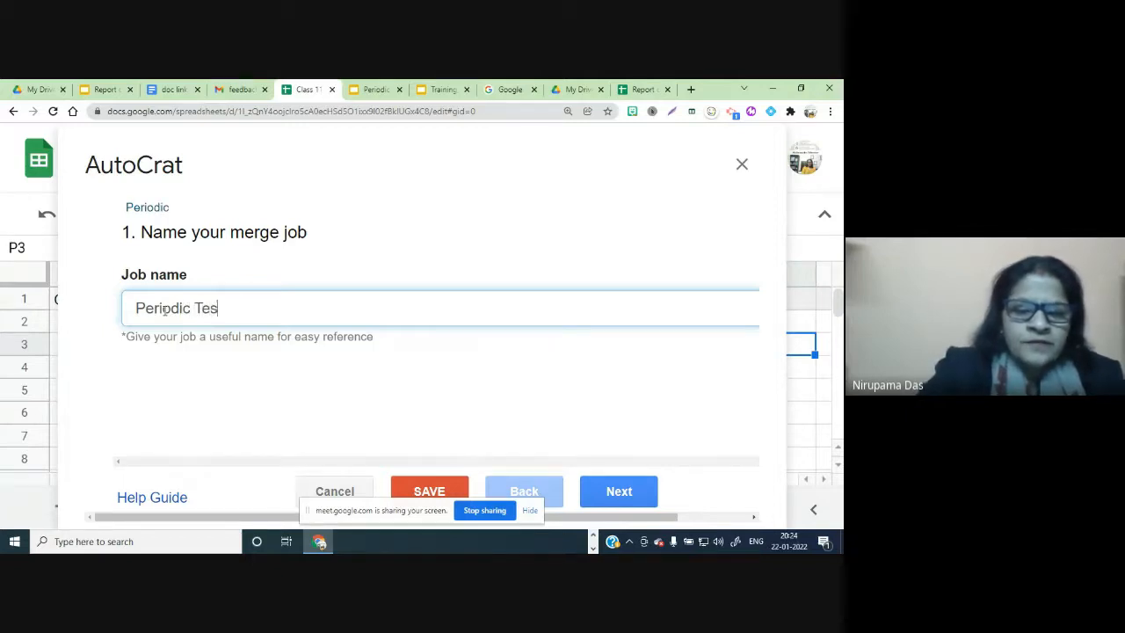
type("t 3")
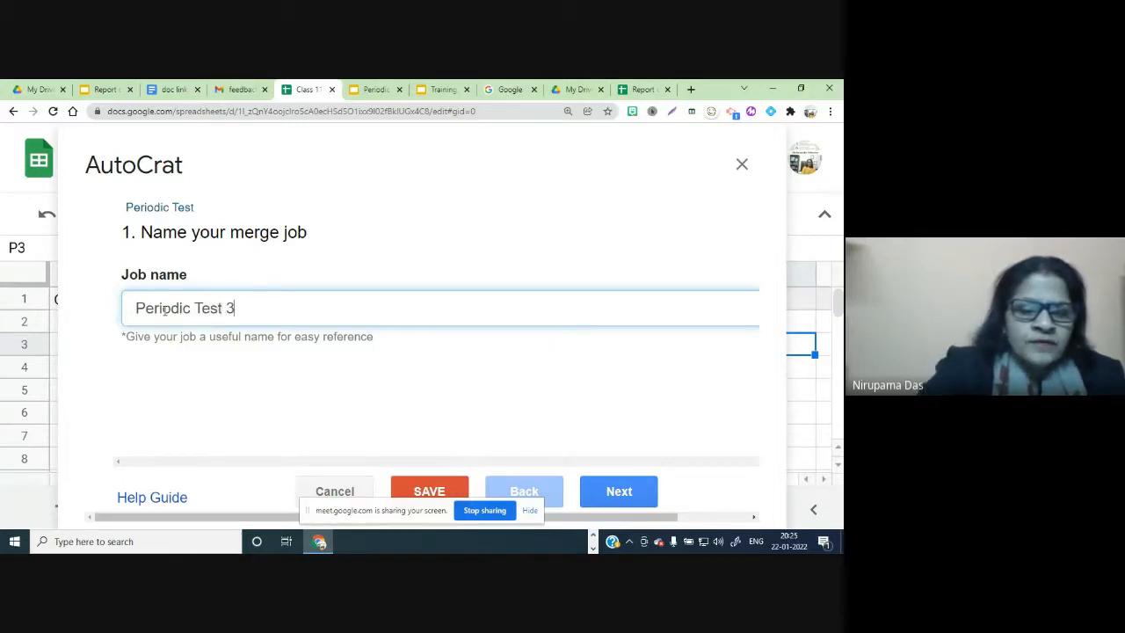
type(" Rep")
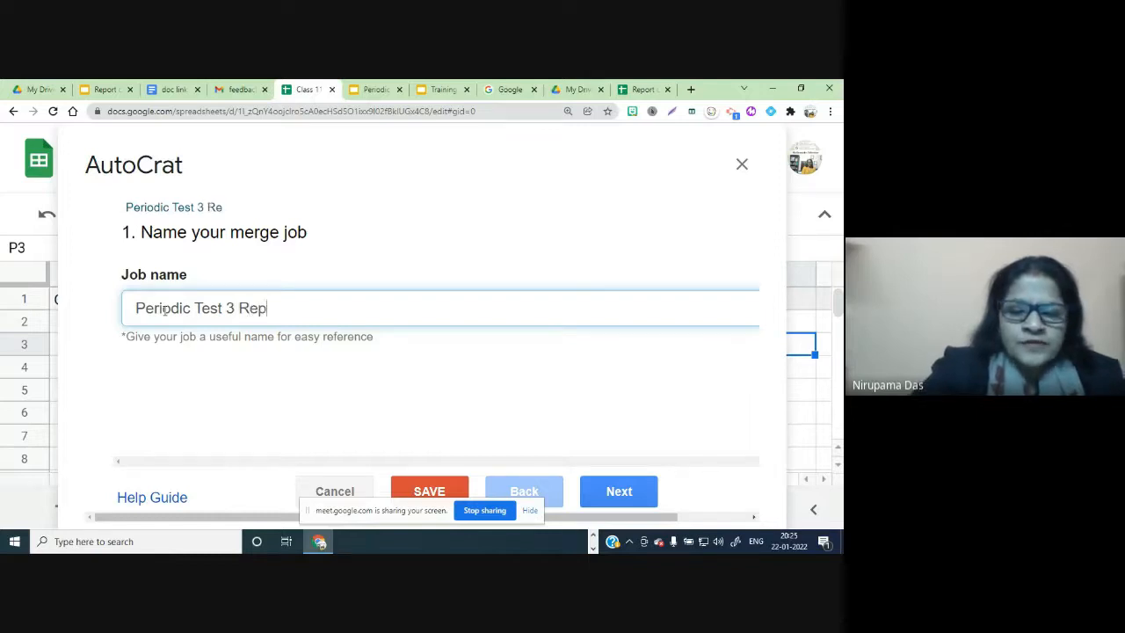
type("ort c")
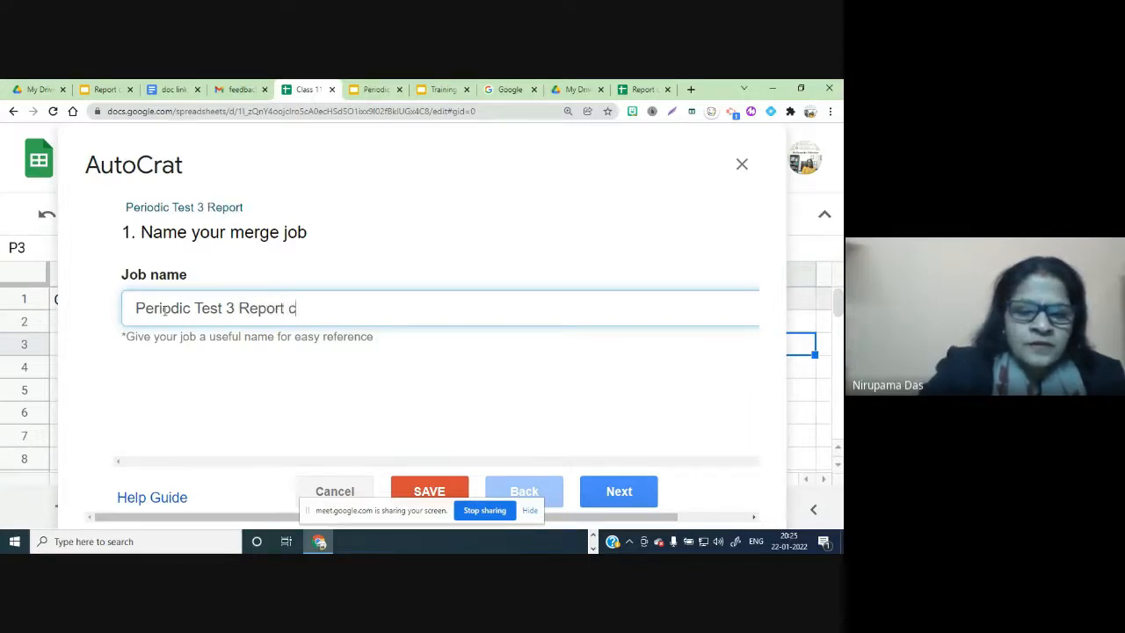
type("ards")
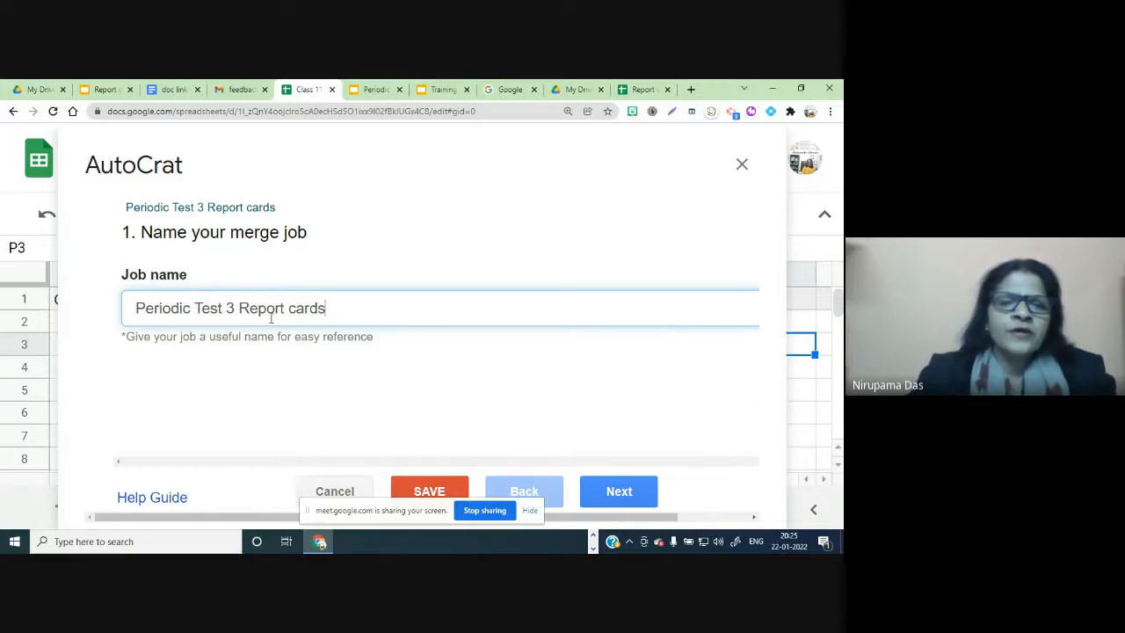
Switch to Google Drive and create a new folder named "PT 3 Report cards" in My Drive
left_click(40, 90)
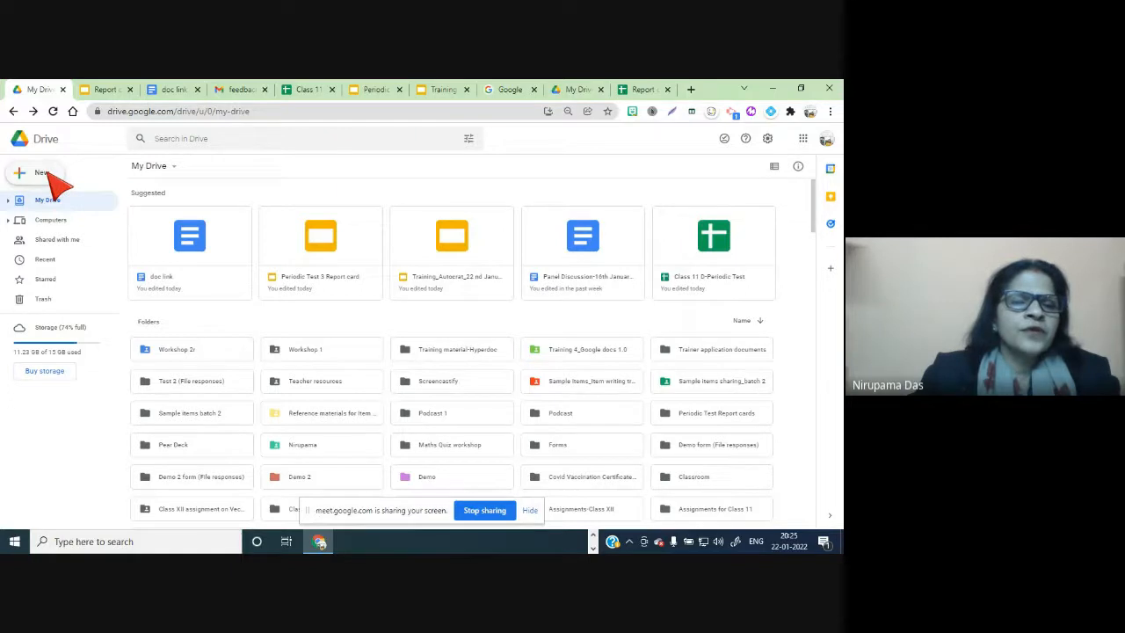
left_click(41, 173)
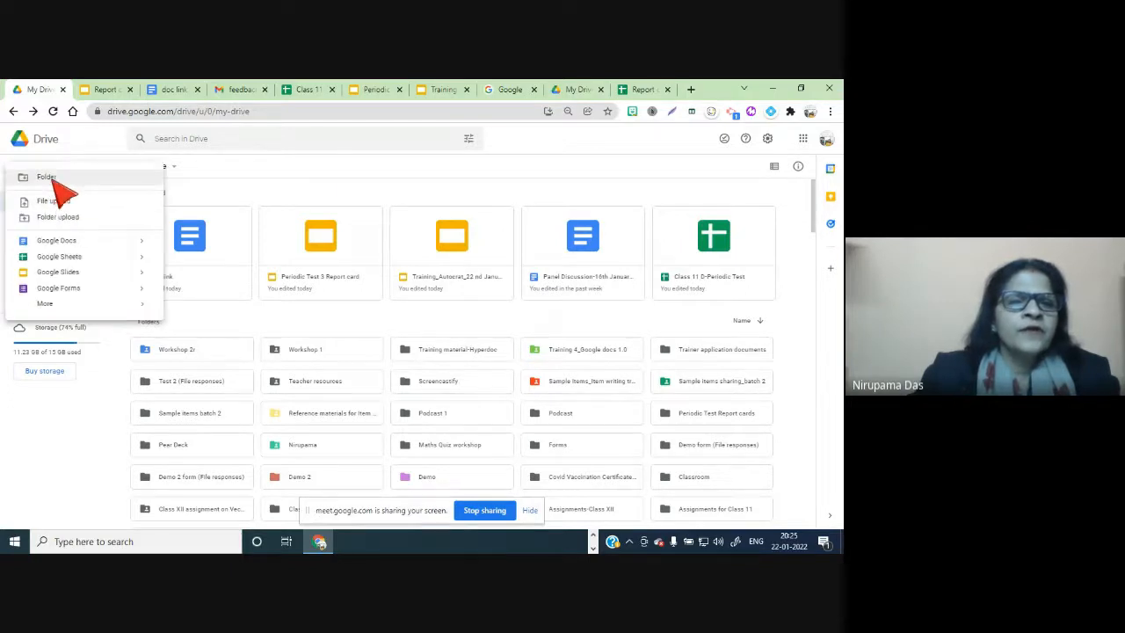
left_click(48, 178)
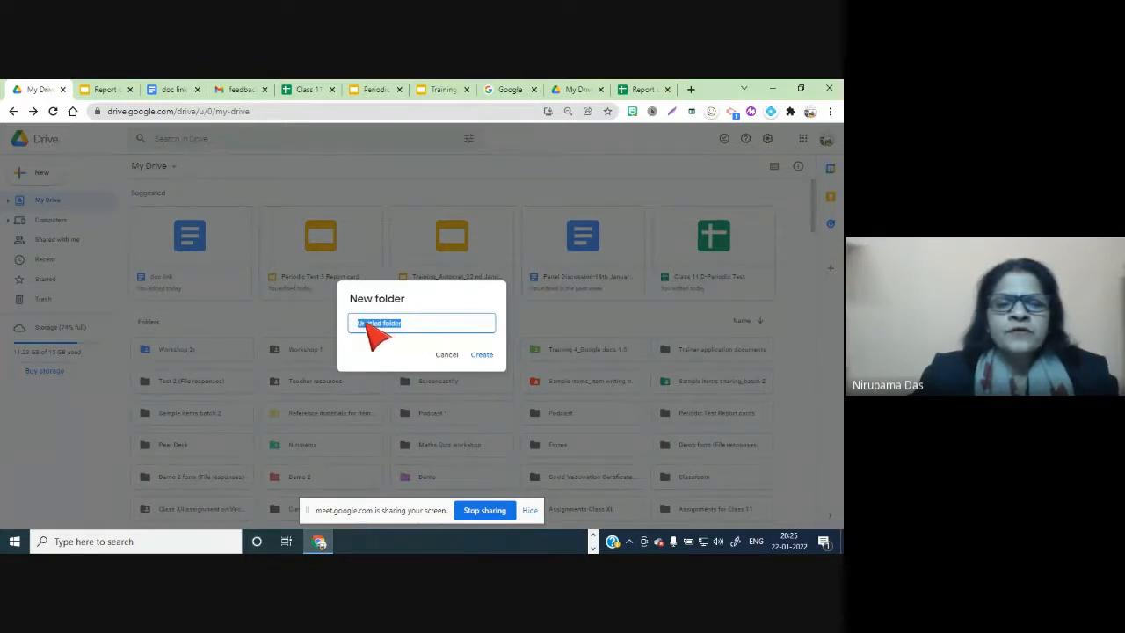
left_click(417, 324)
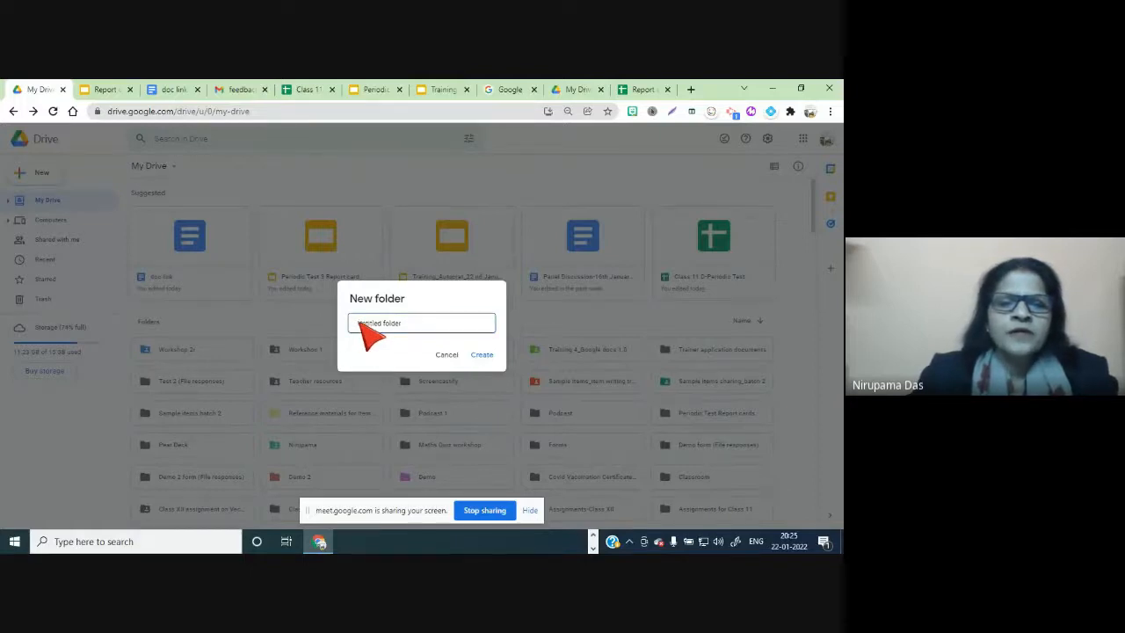
type("PT ")
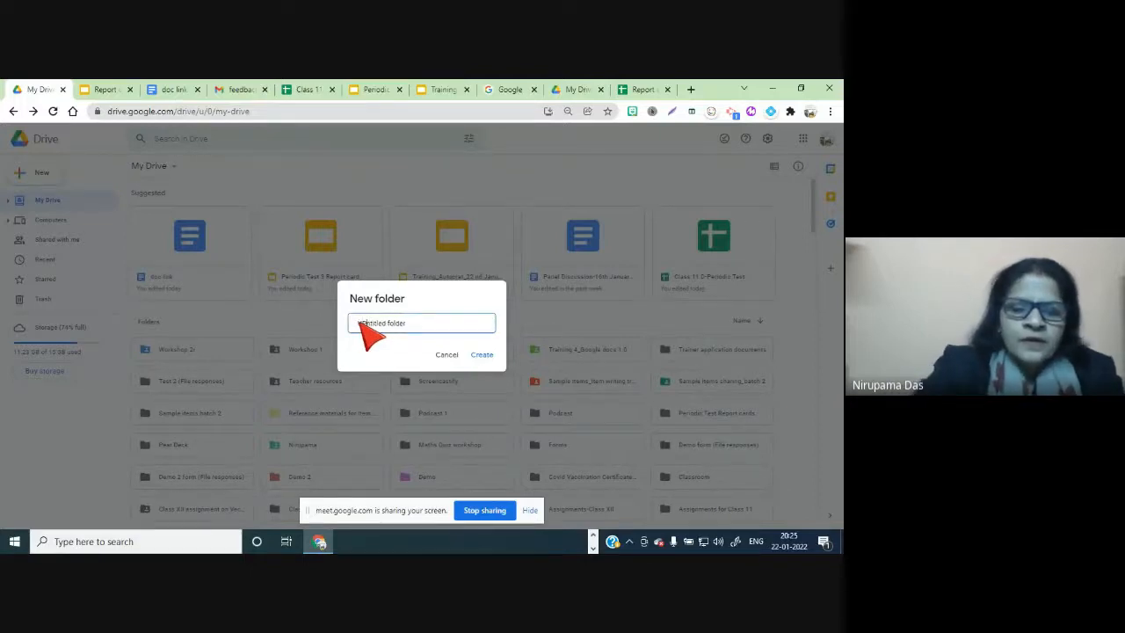
type("3 ")
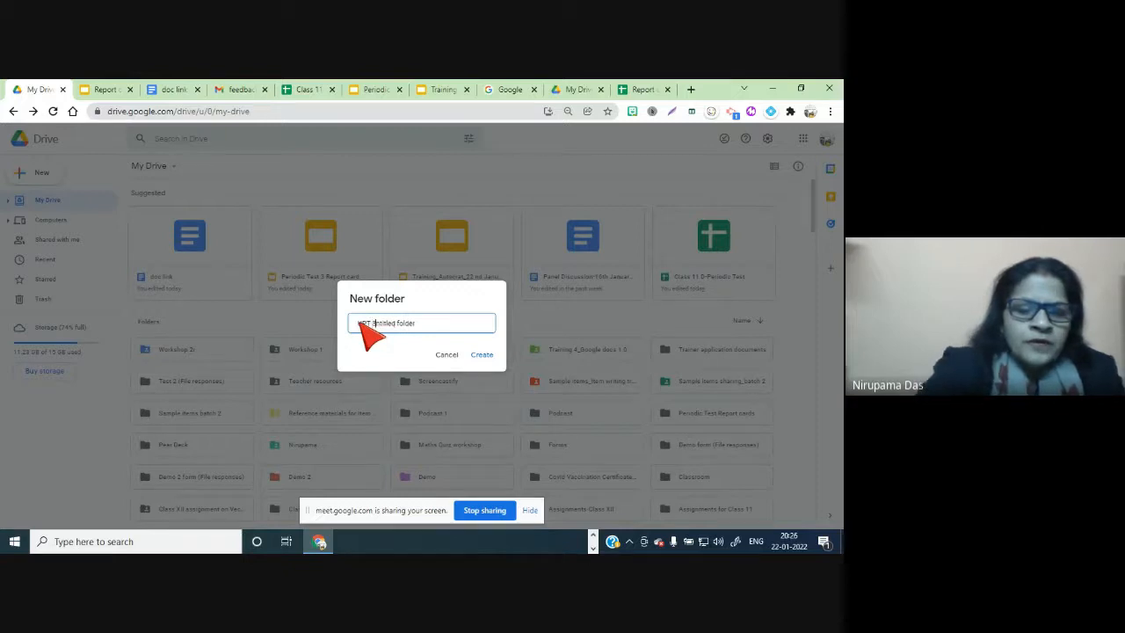
type("Re")
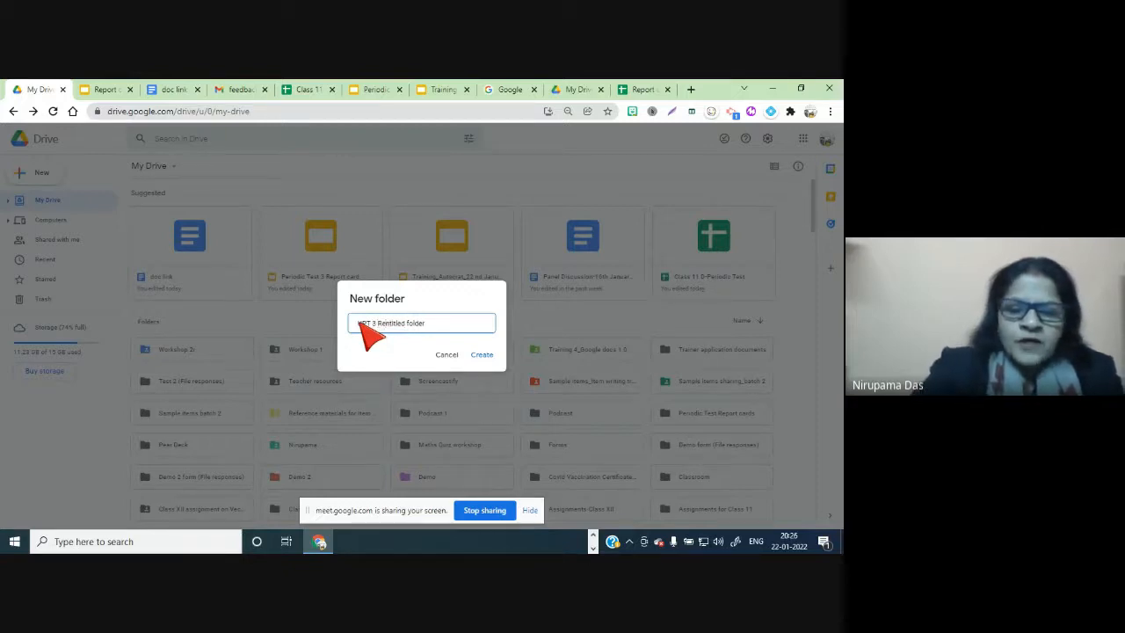
type("p")
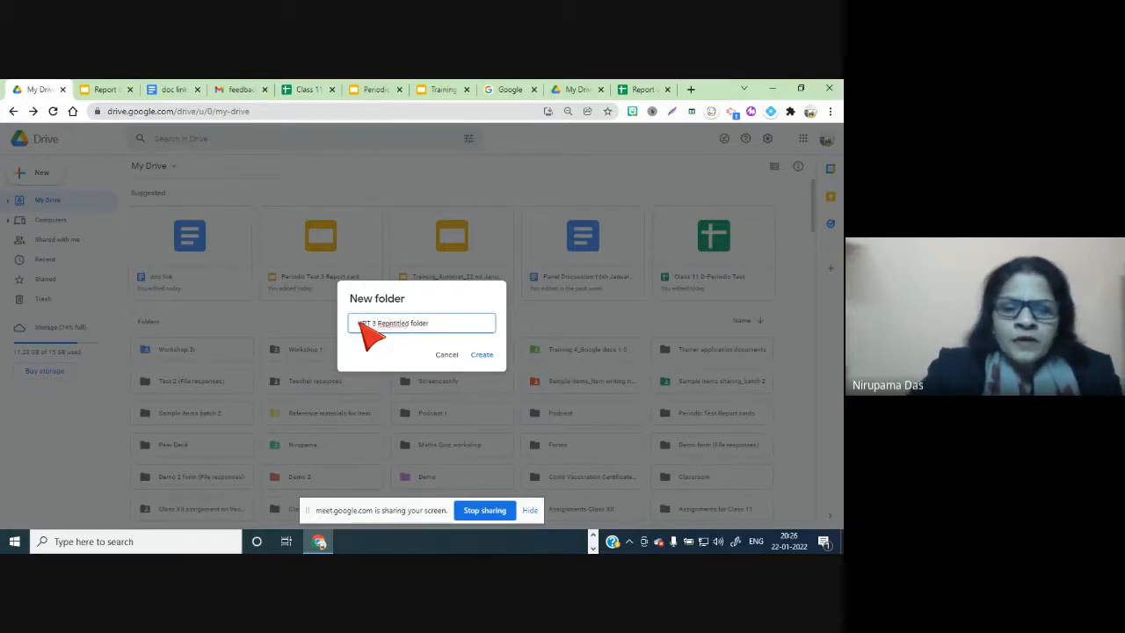
type("ort c")
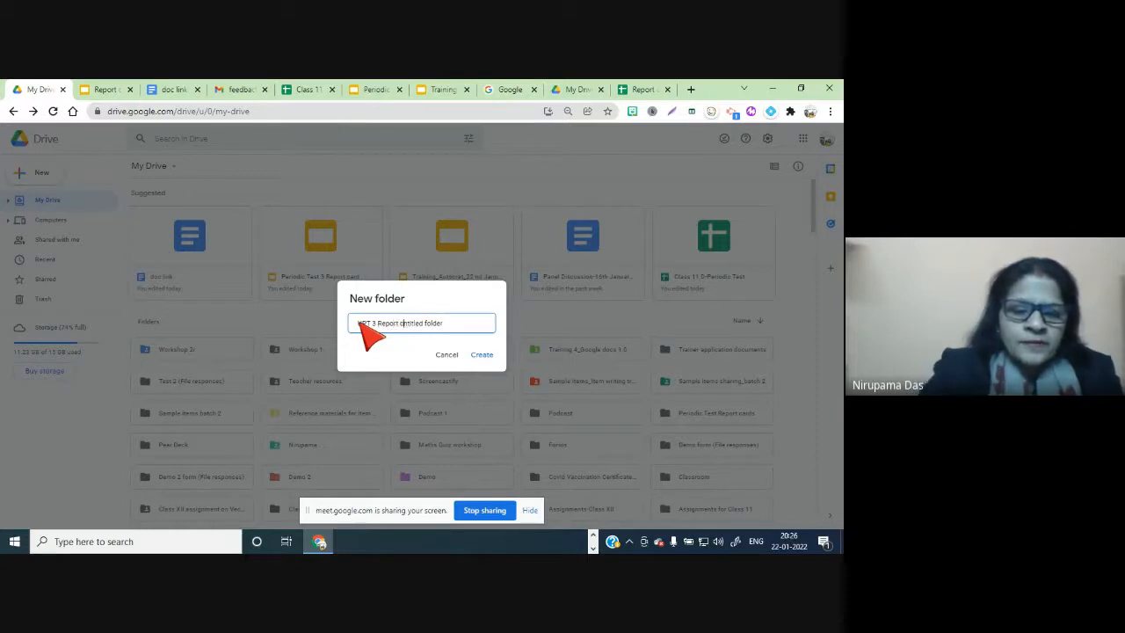
type("ard")
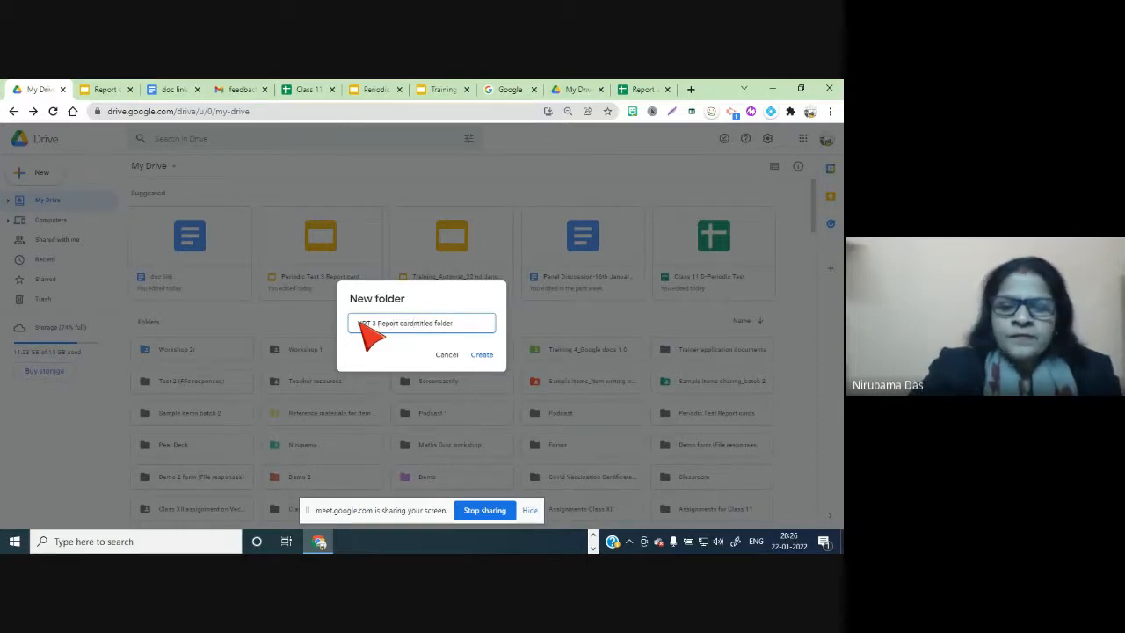
key("Delete")
key("Delete")
key("Delete")
key("Delete")
key("Delete")
key("Delete")
key("Delete")
key("Delete")
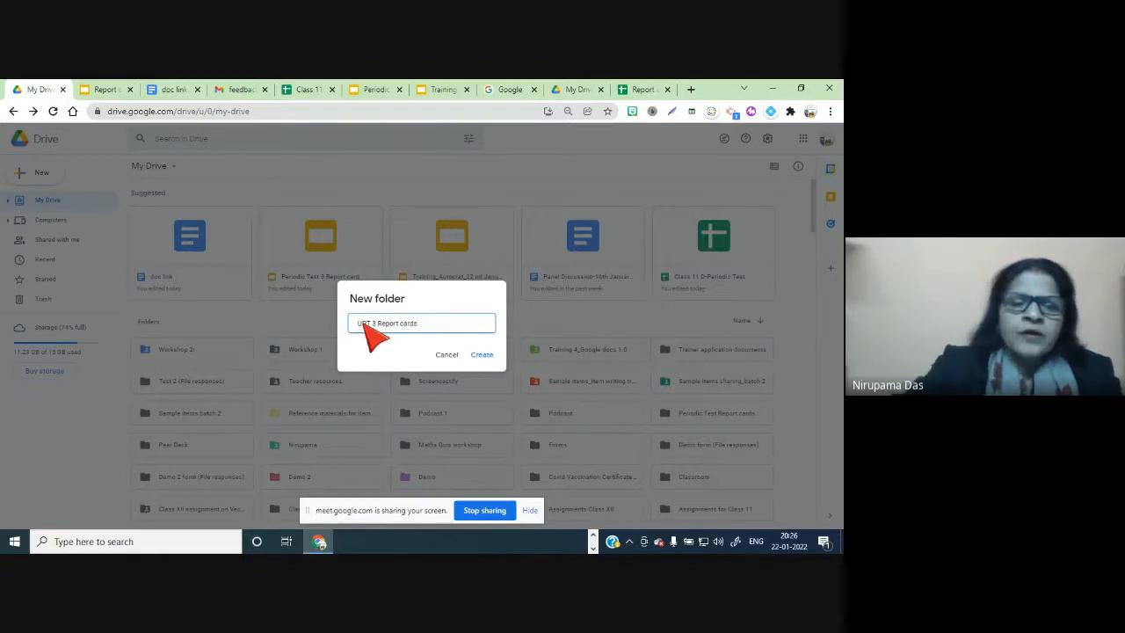
key("BackSpace")
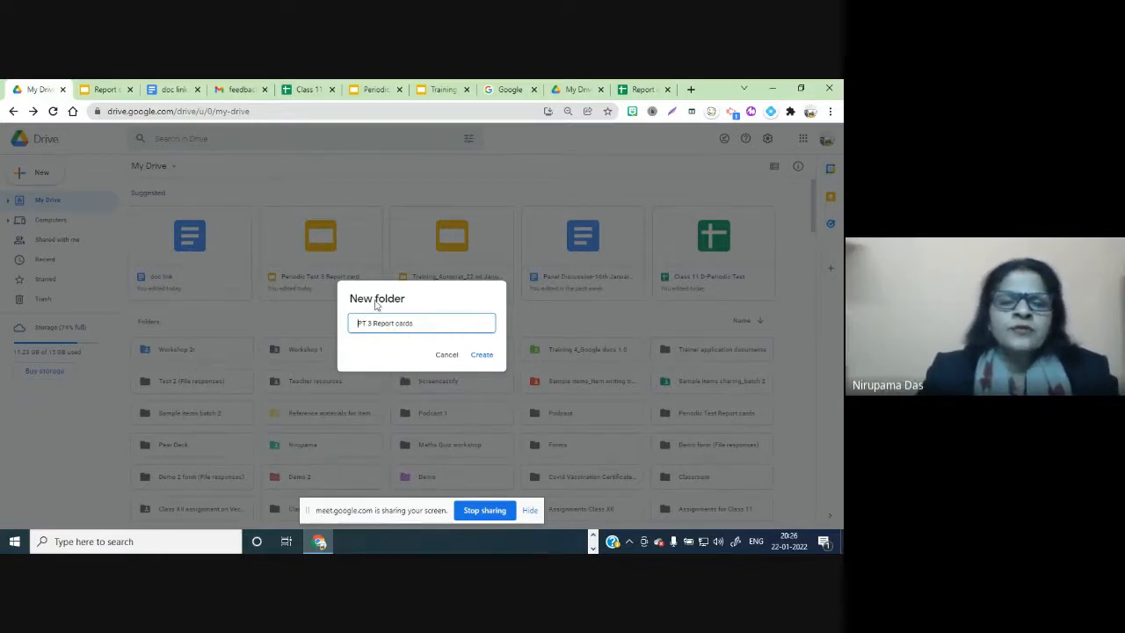
left_click(484, 357)
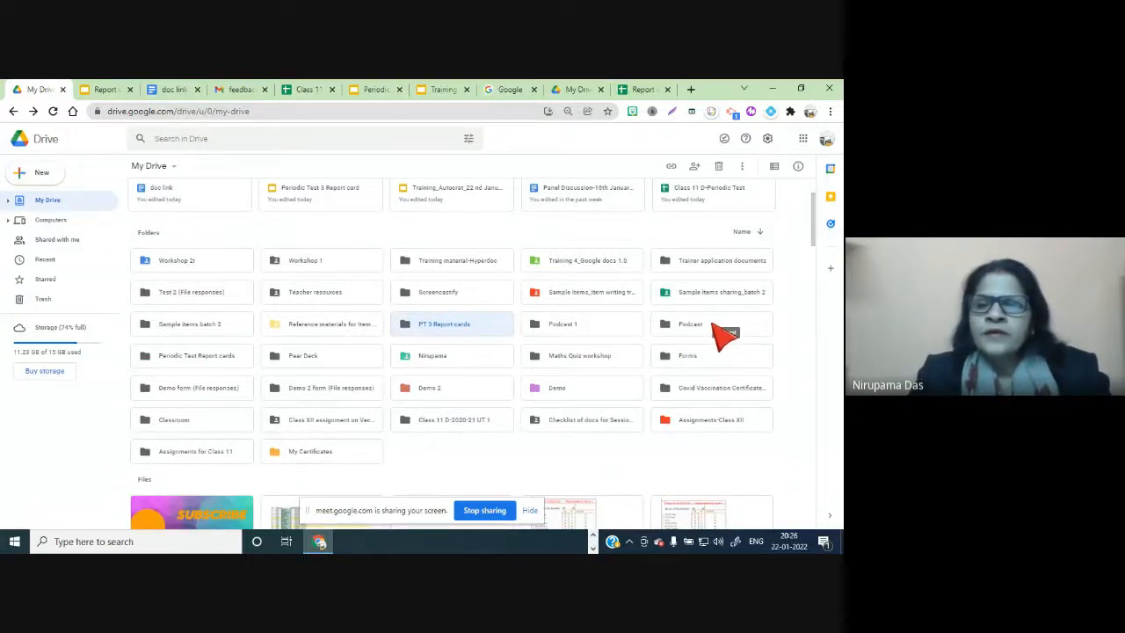
scroll(723, 332, "up", 2)
scroll(723, 332, "down", 4)
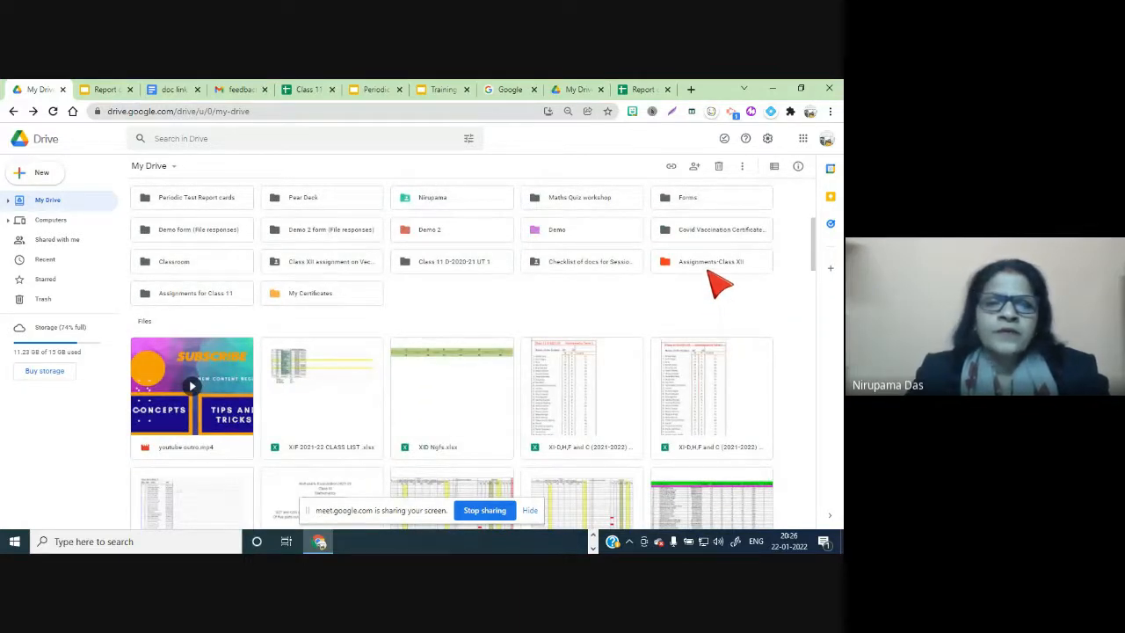
scroll(718, 266, "up", 1)
scroll(718, 266, "up", 2)
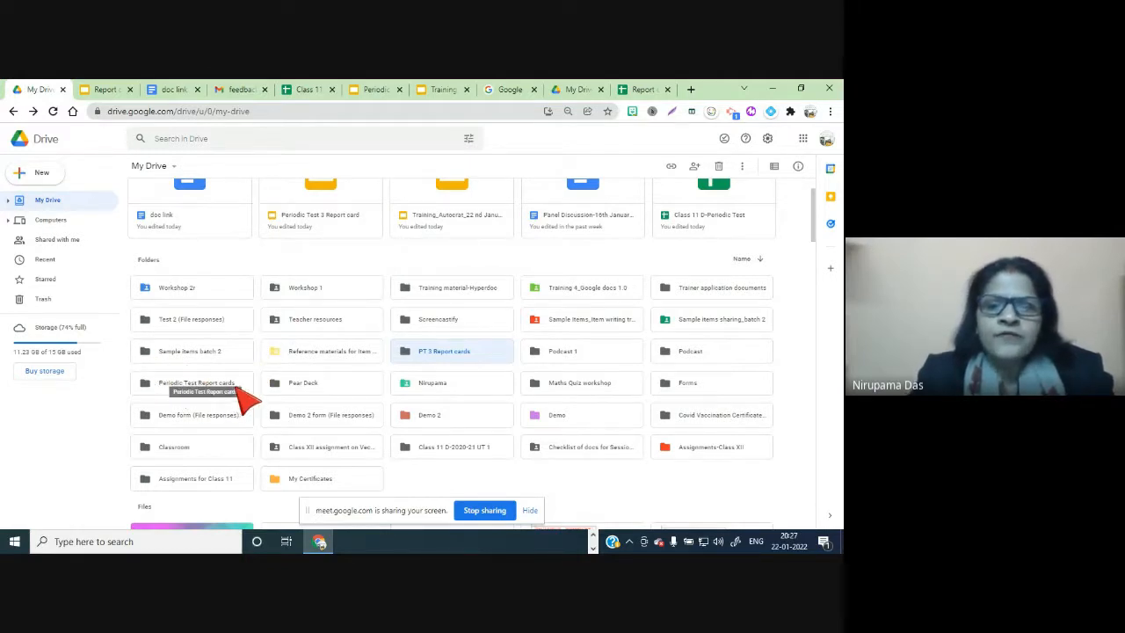
Return to the Autocrat job in the Class 11 spreadsheet, change its name to "Periodic Test 3 Report card" and proceed to template selection
left_click(647, 90)
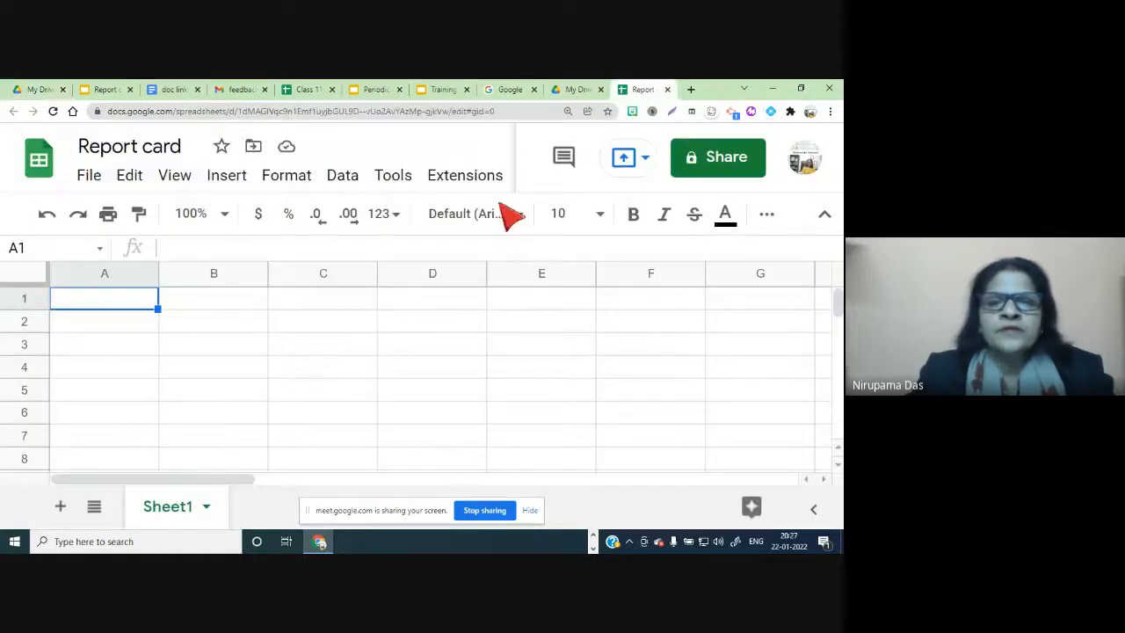
left_click(509, 93)
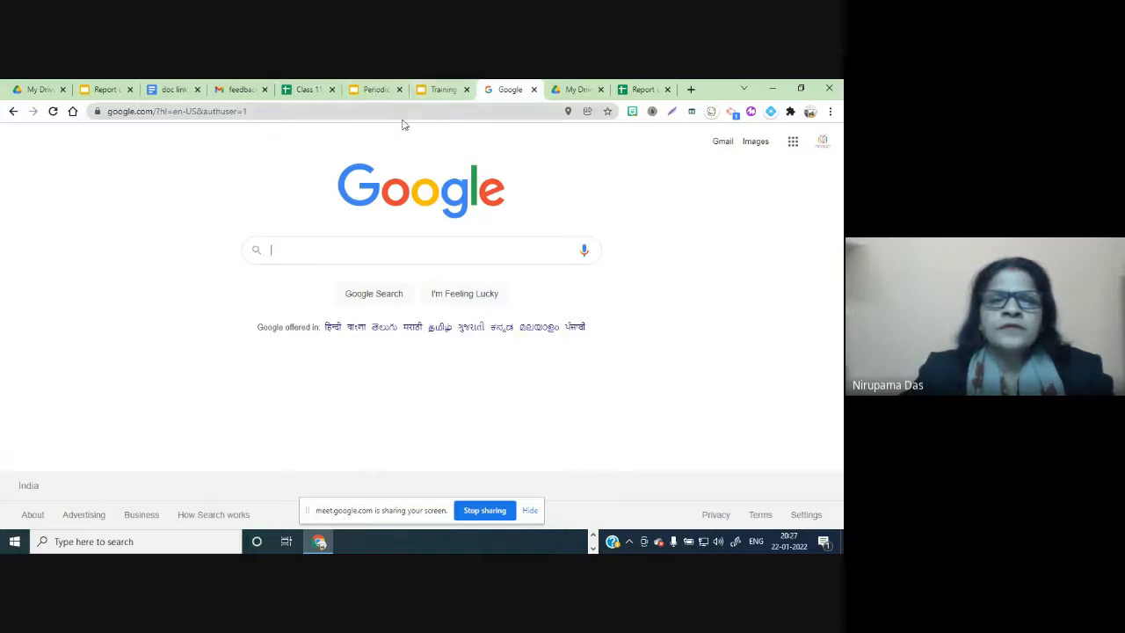
left_click(309, 89)
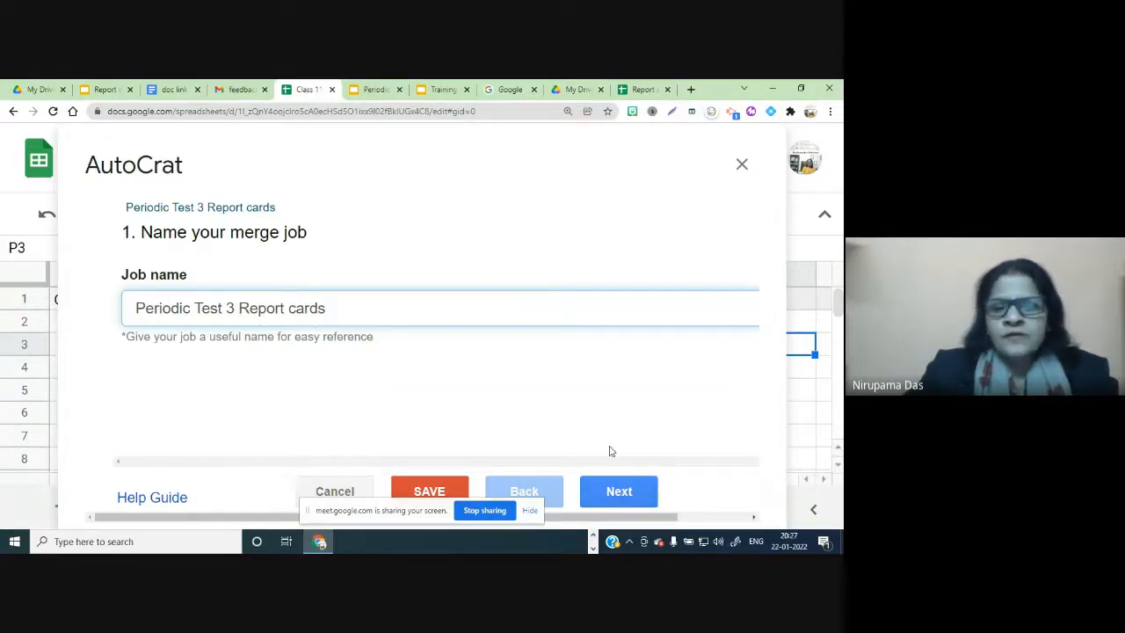
key("BackSpace")
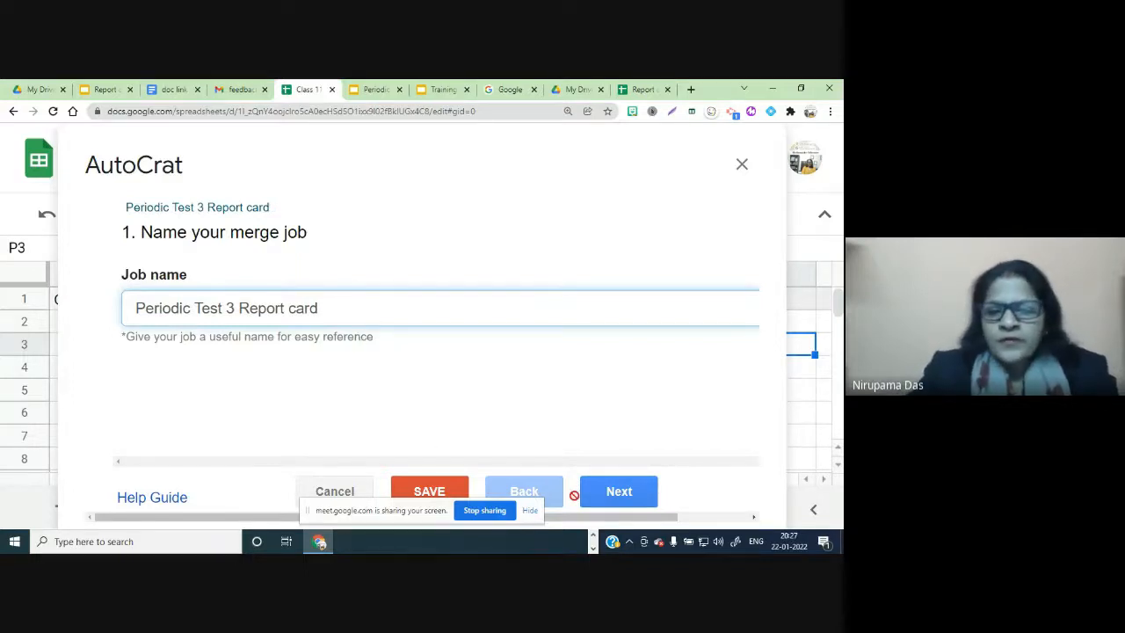
left_click(619, 493)
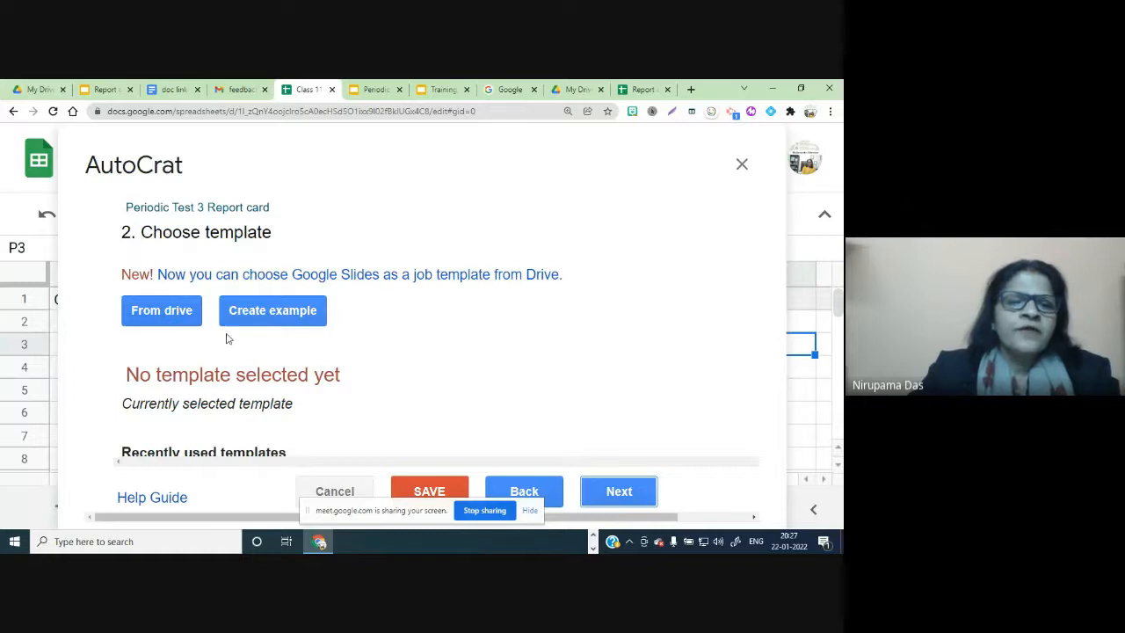
Choose the "Periodic Test 3 Report card" Slides file from Drive as the merge job's template
left_click(155, 319)
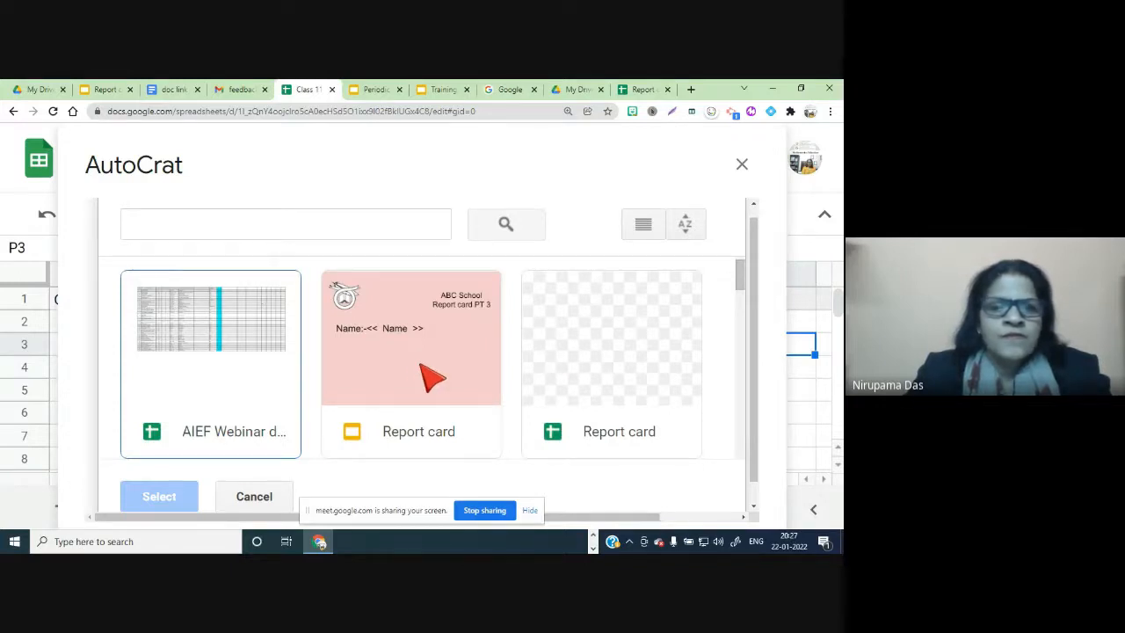
scroll(431, 378, "down", 3)
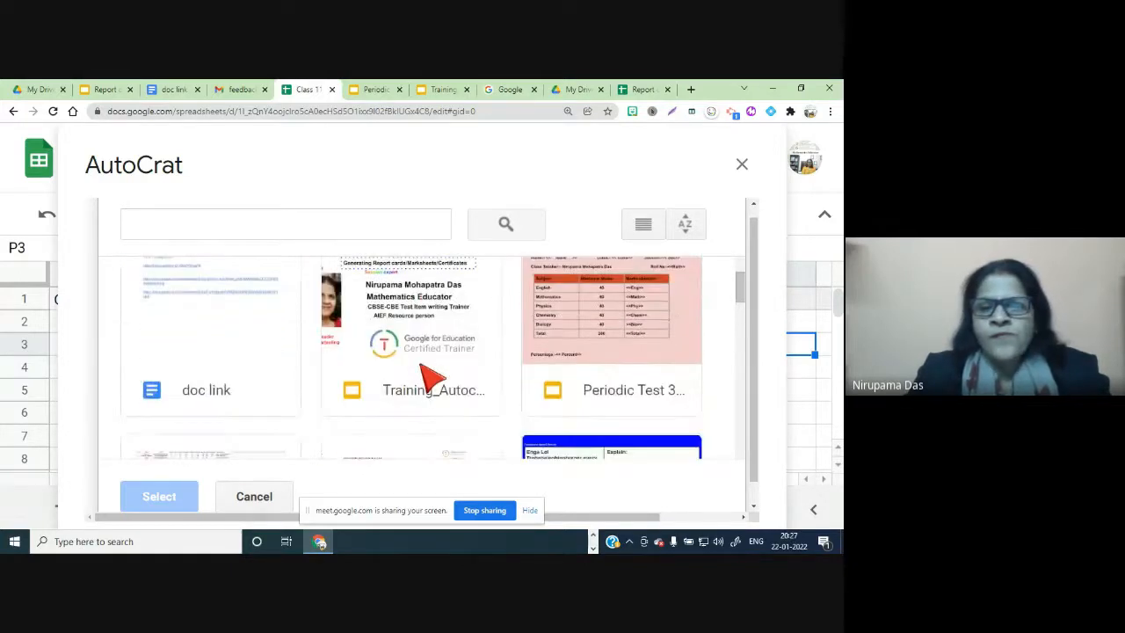
left_click(613, 333)
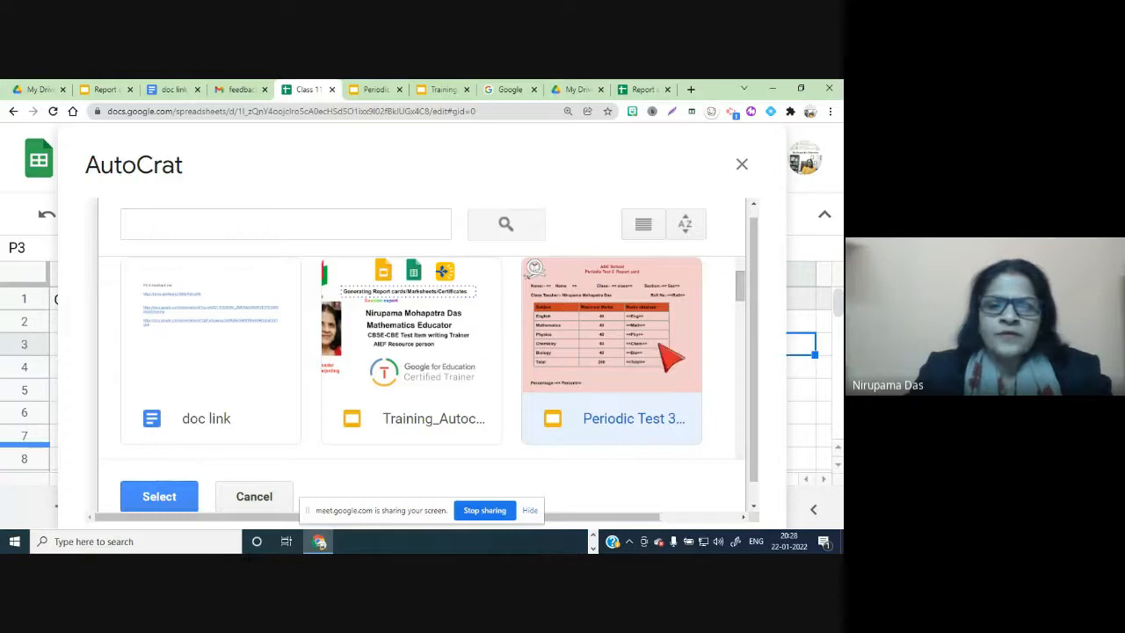
left_click(166, 500)
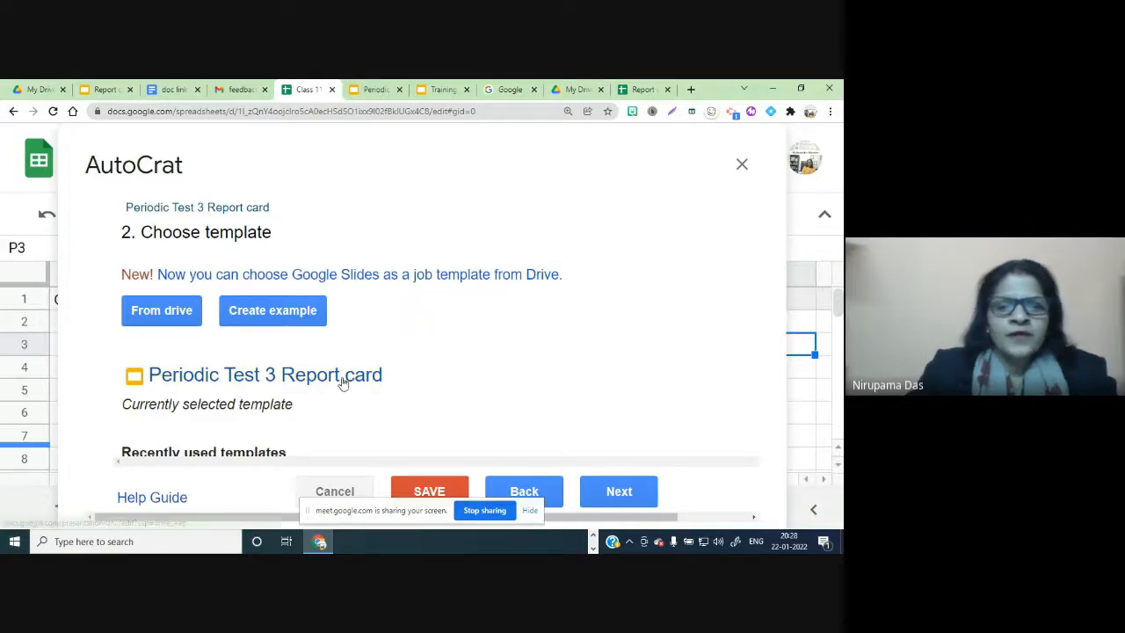
Proceed to mapping the source data to the template and set Sheet1 as the merge tab
left_click(622, 492)
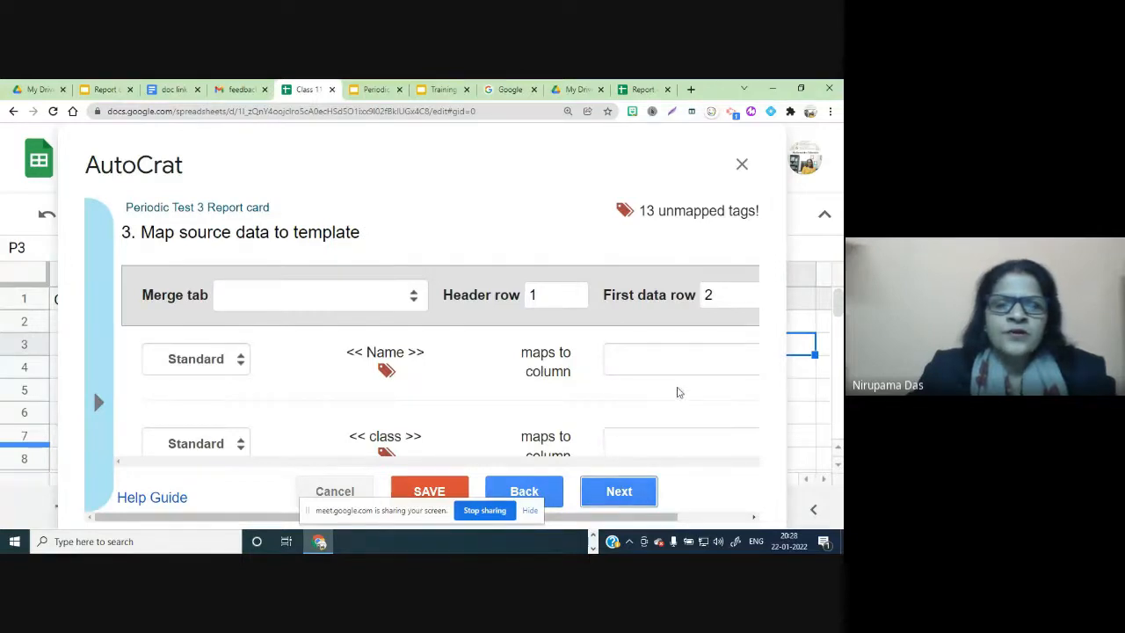
scroll(677, 392, "down", 1)
scroll(677, 392, "up", 1)
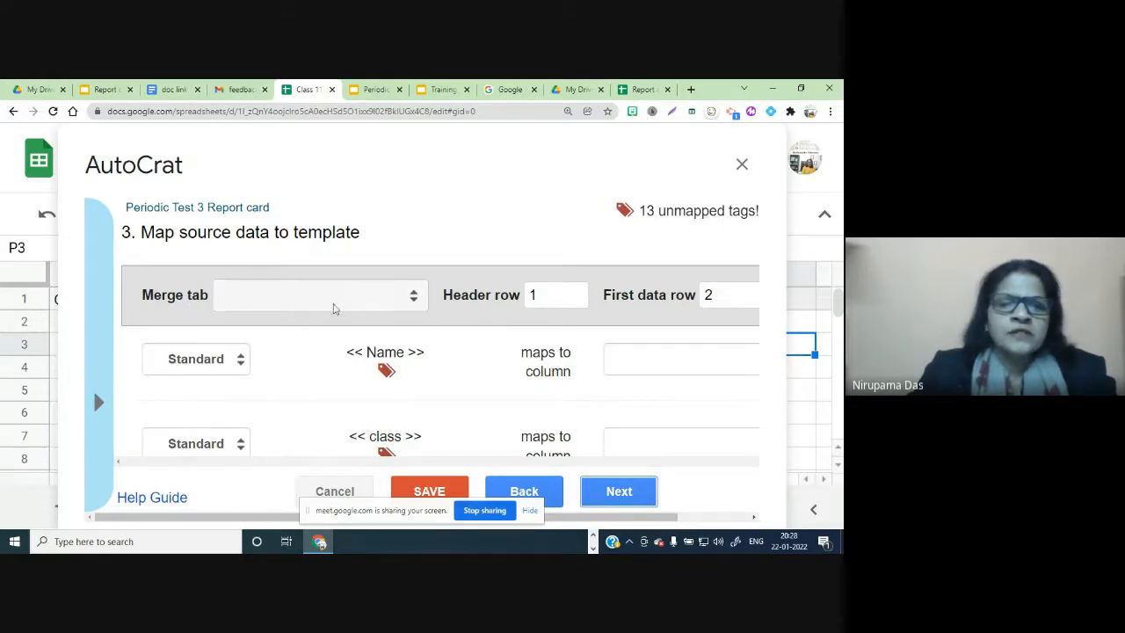
left_click(414, 302)
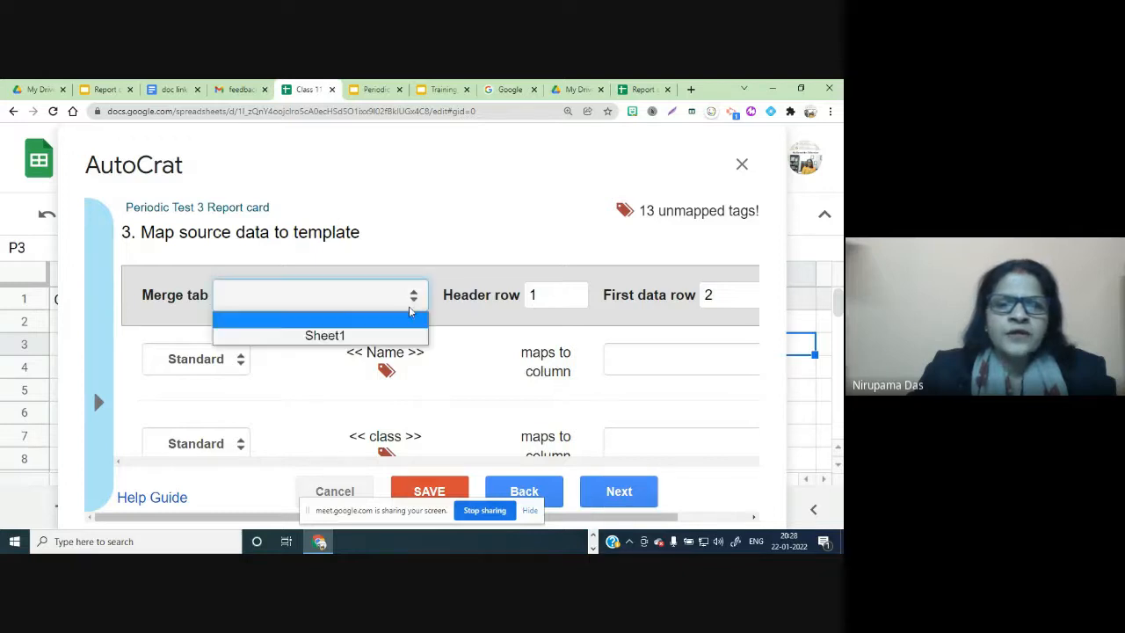
left_click(325, 337)
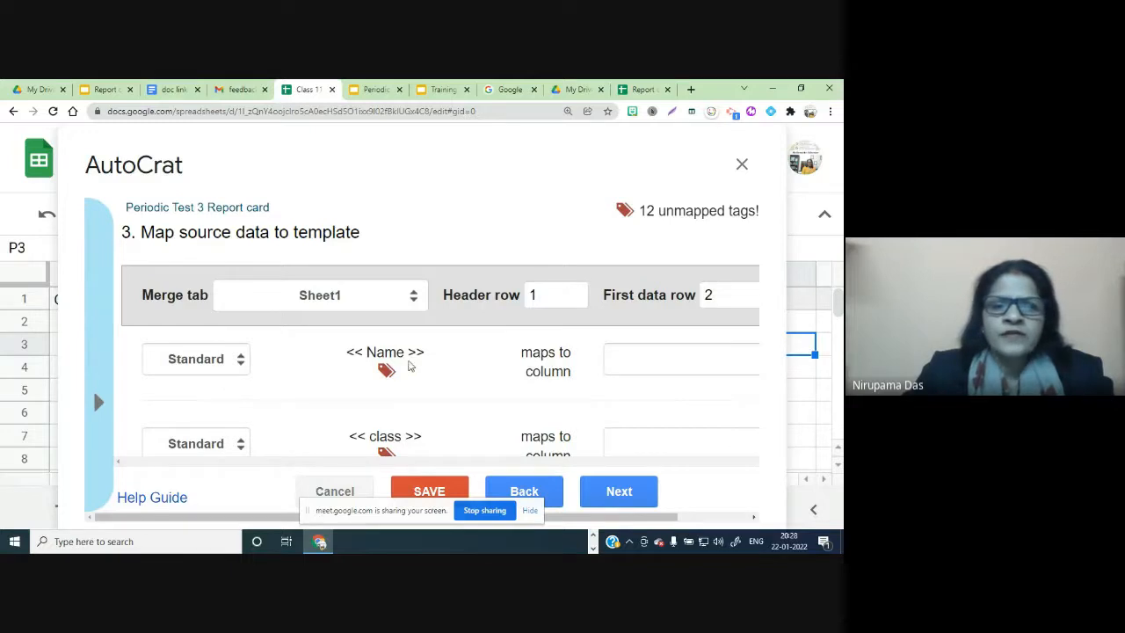
Map the template's Name tag to the Name column and the class tag to the Class column
left_click(652, 366)
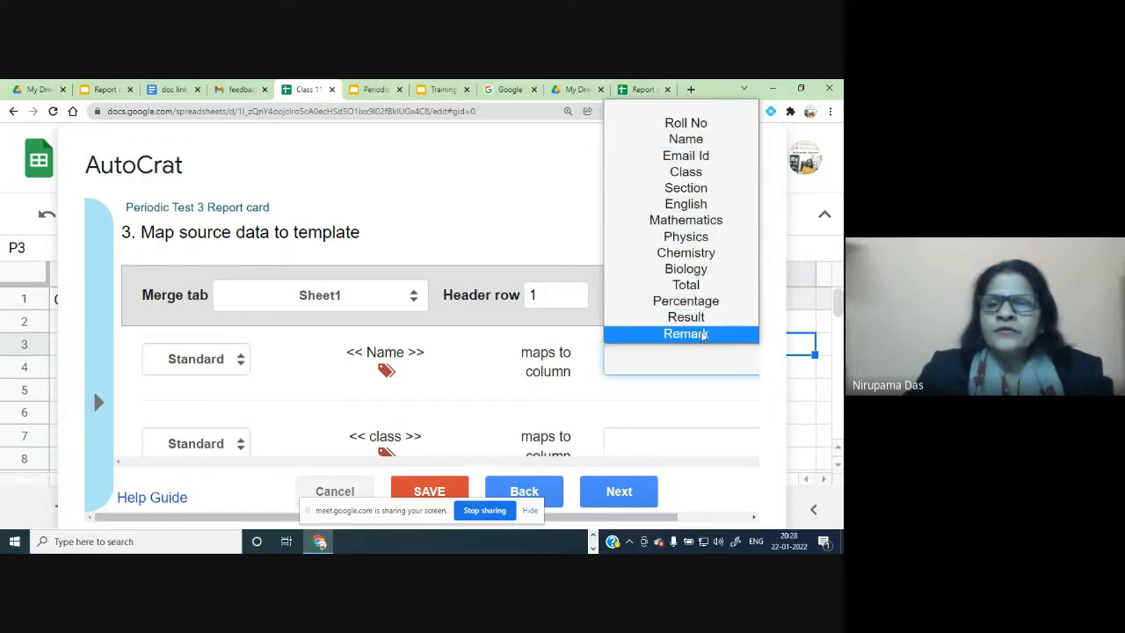
left_click(695, 138)
scroll(690, 353, "down", 1)
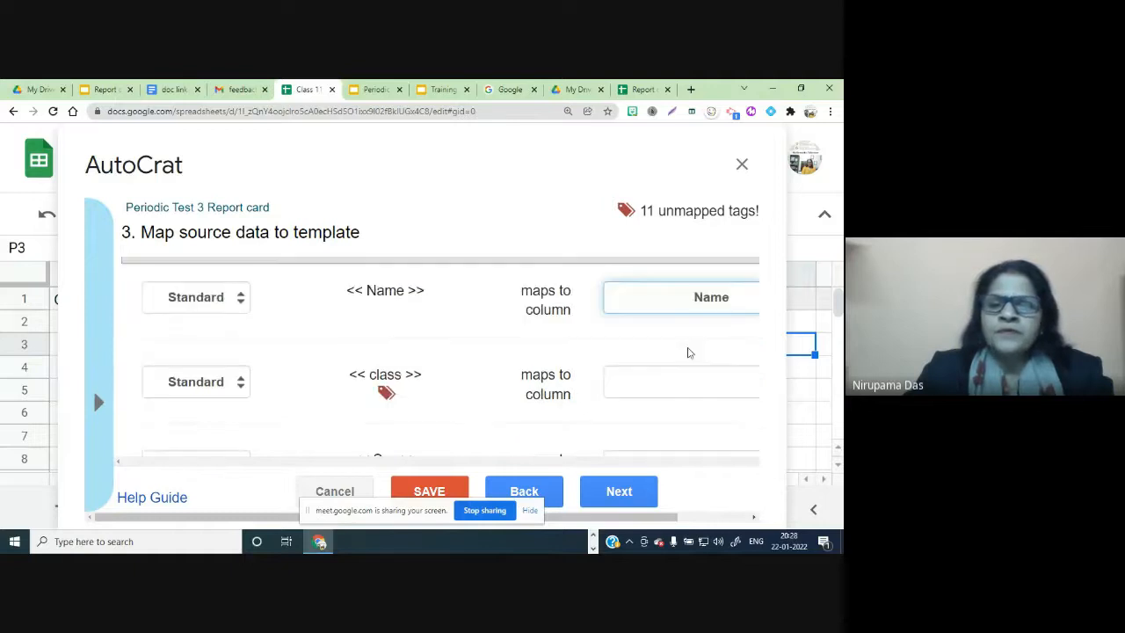
left_click(650, 381)
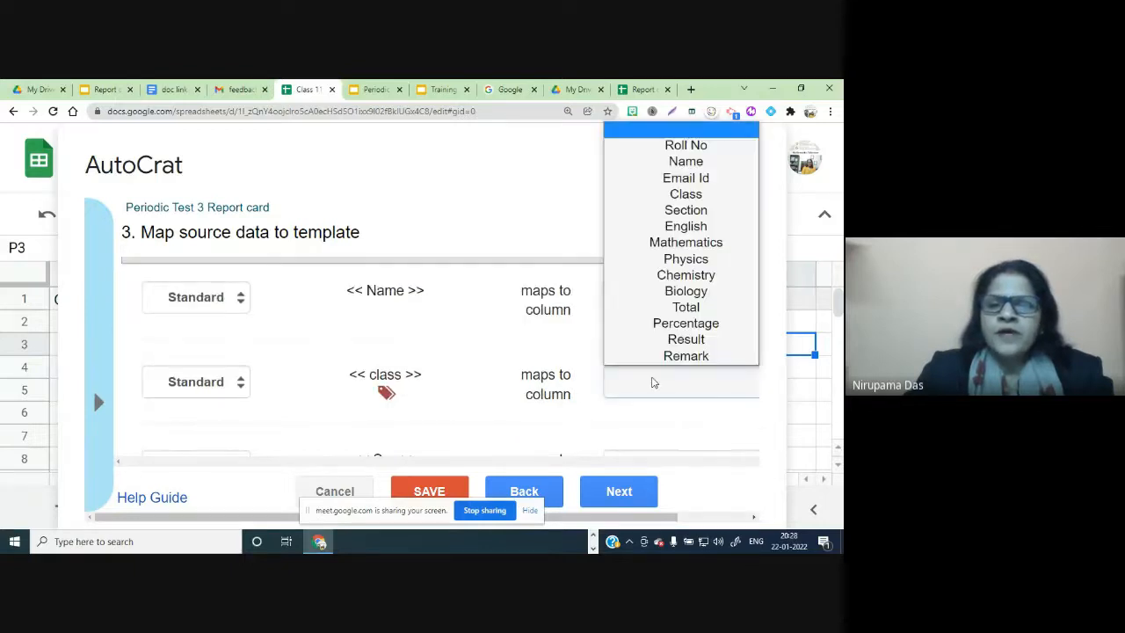
left_click(692, 195)
Map the Sec tag to the Section column and the Roll tag to the Roll No column
scroll(676, 352, "down", 1)
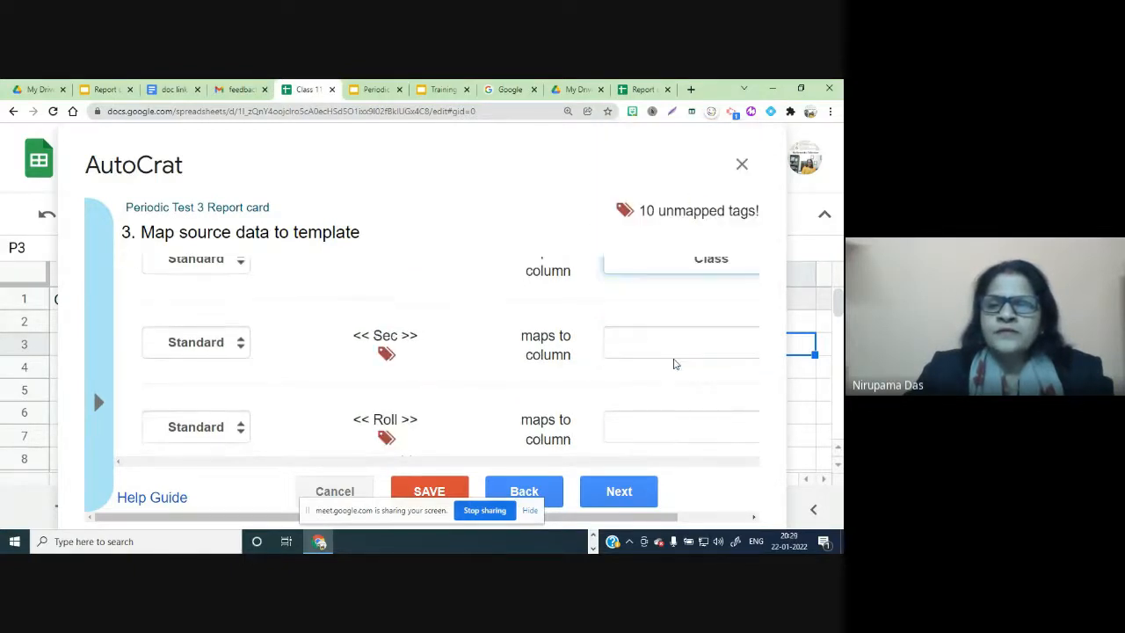
left_click(642, 343)
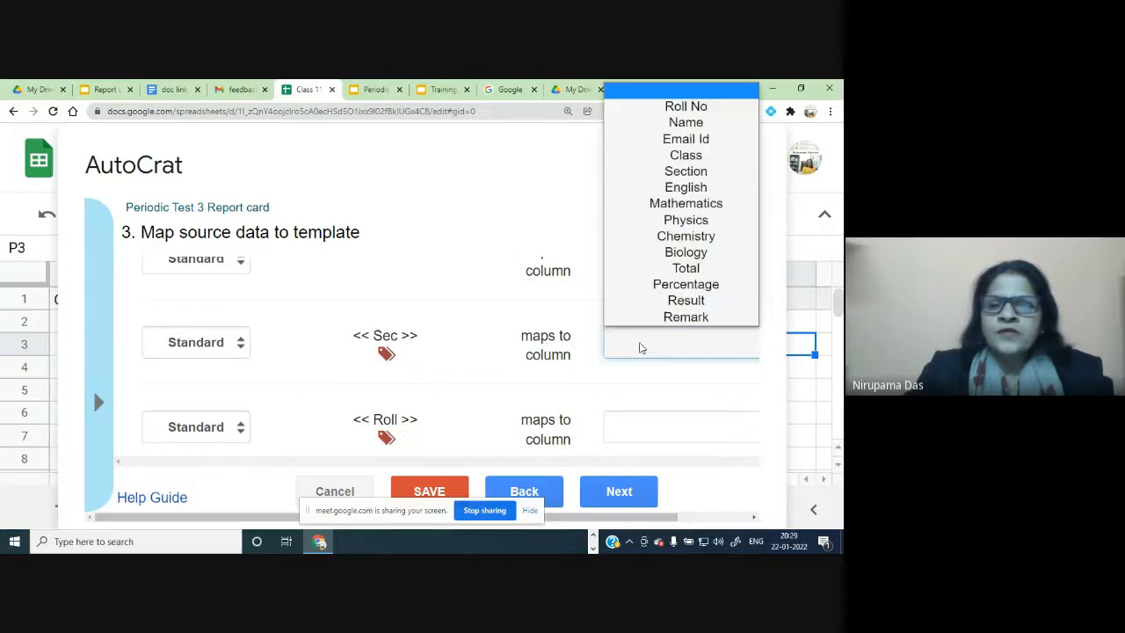
left_click(668, 173)
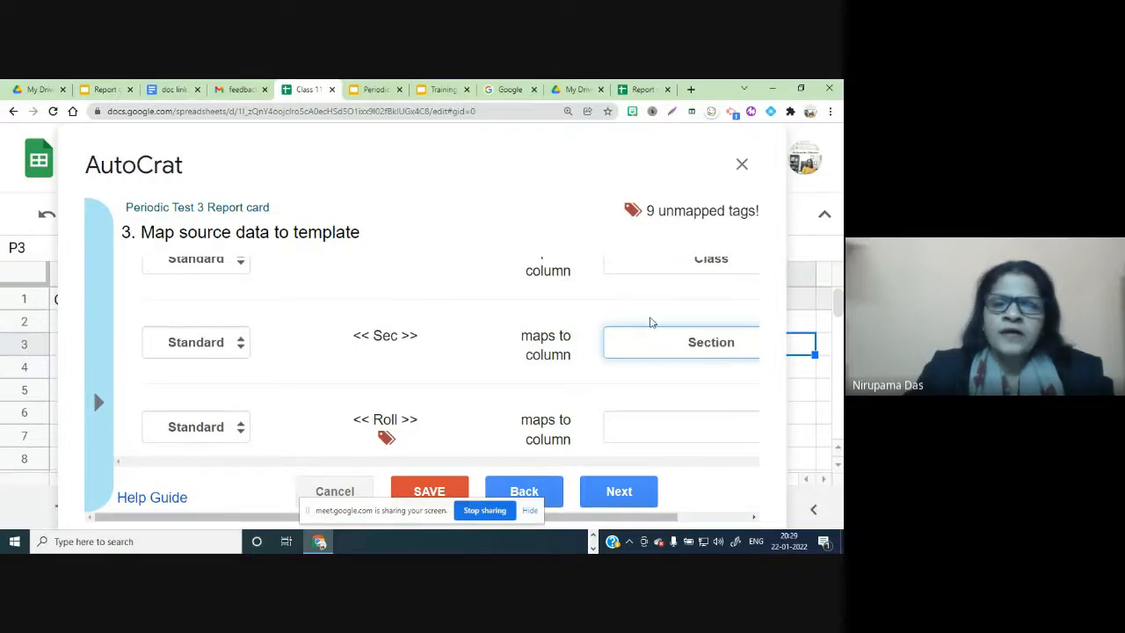
scroll(673, 364, "down", 1)
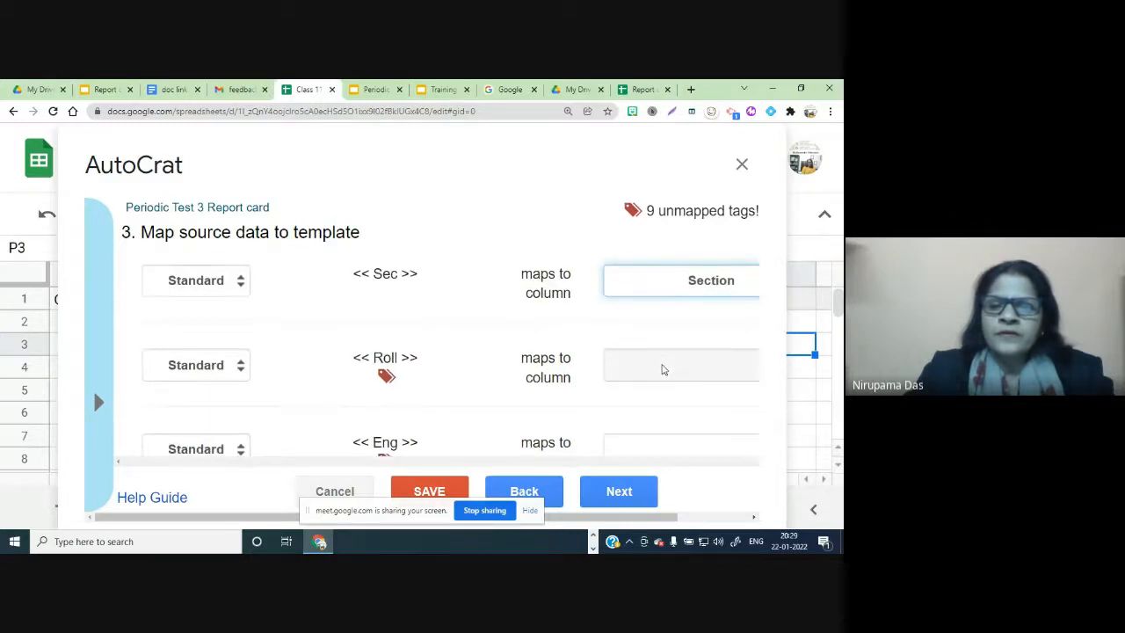
left_click(664, 369)
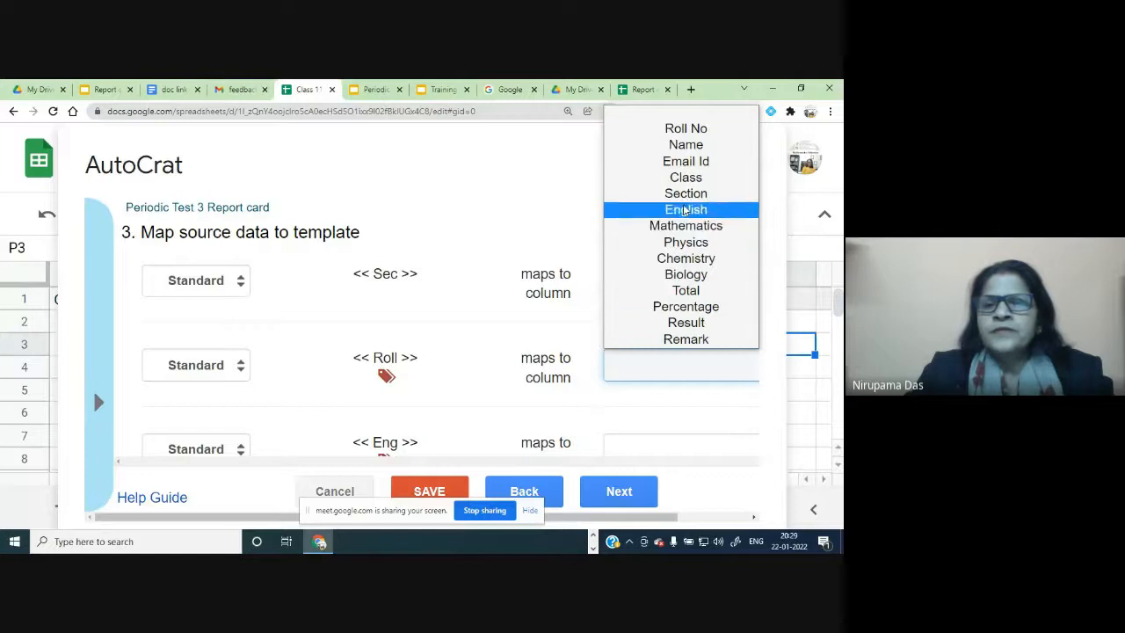
left_click(695, 128)
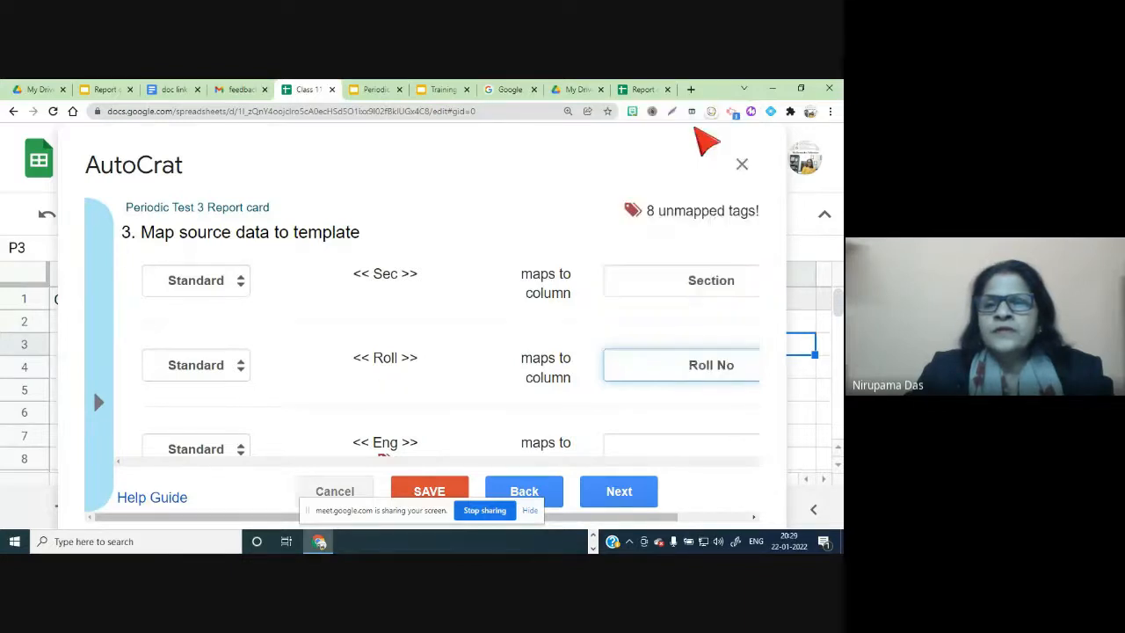
Map the Eng tag to the English column and the Math tag to the Mathematics column
scroll(694, 325, "down", 3)
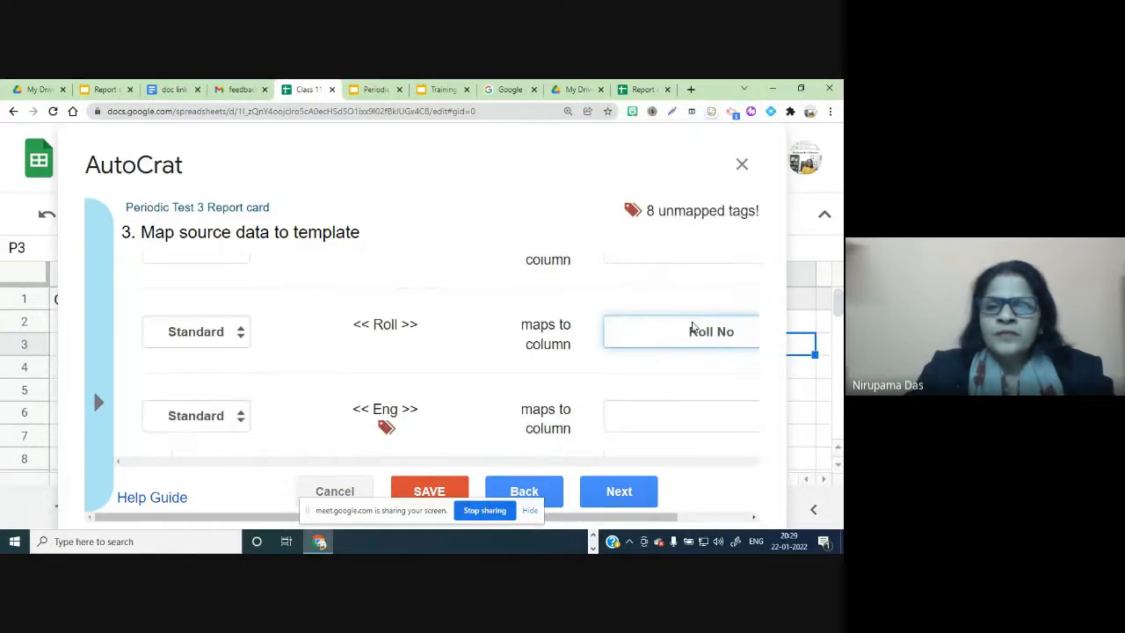
left_click(643, 327)
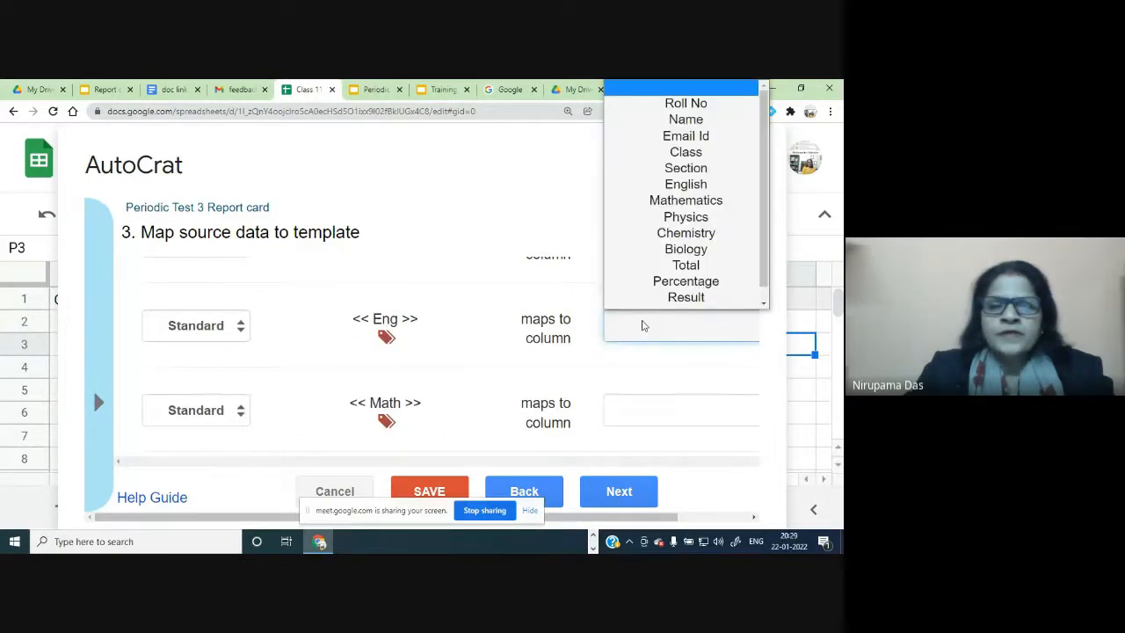
left_click(651, 179)
scroll(673, 401, "down", 1)
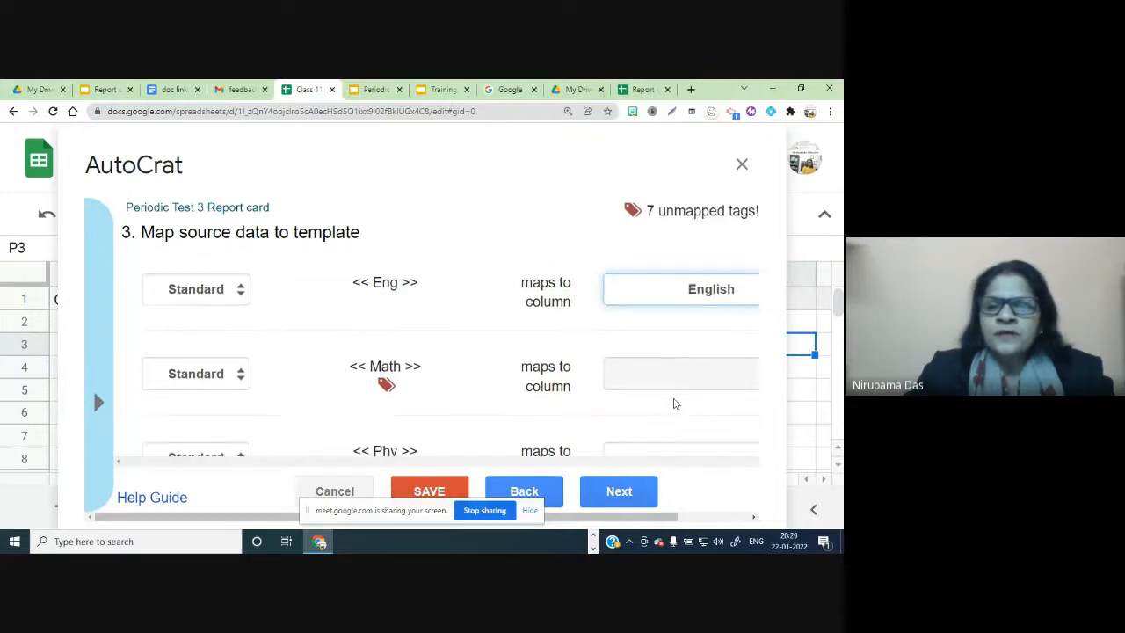
left_click(657, 355)
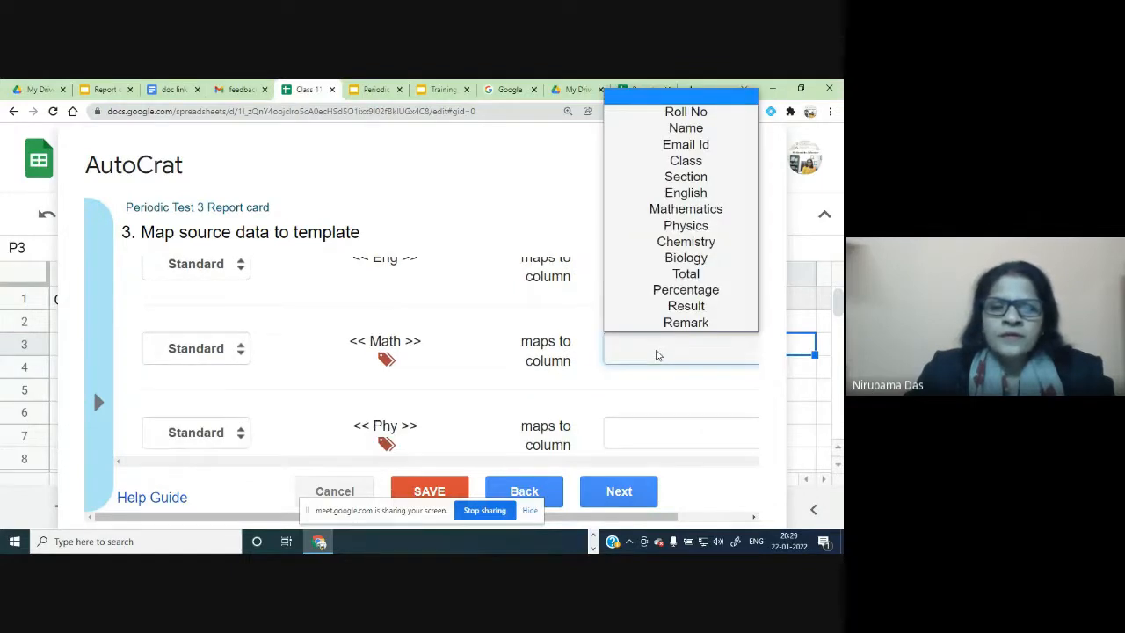
left_click(685, 209)
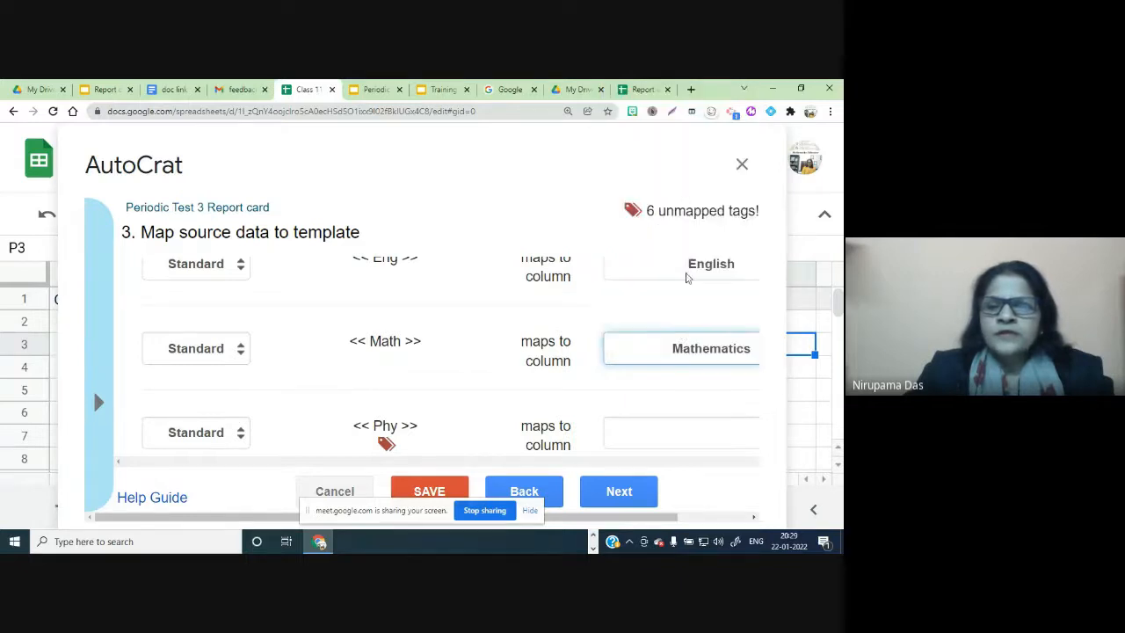
Map the science subject tags Phy, Chem and Bio to the Physics, Chemistry and Biology columns
scroll(678, 339, "down", 2)
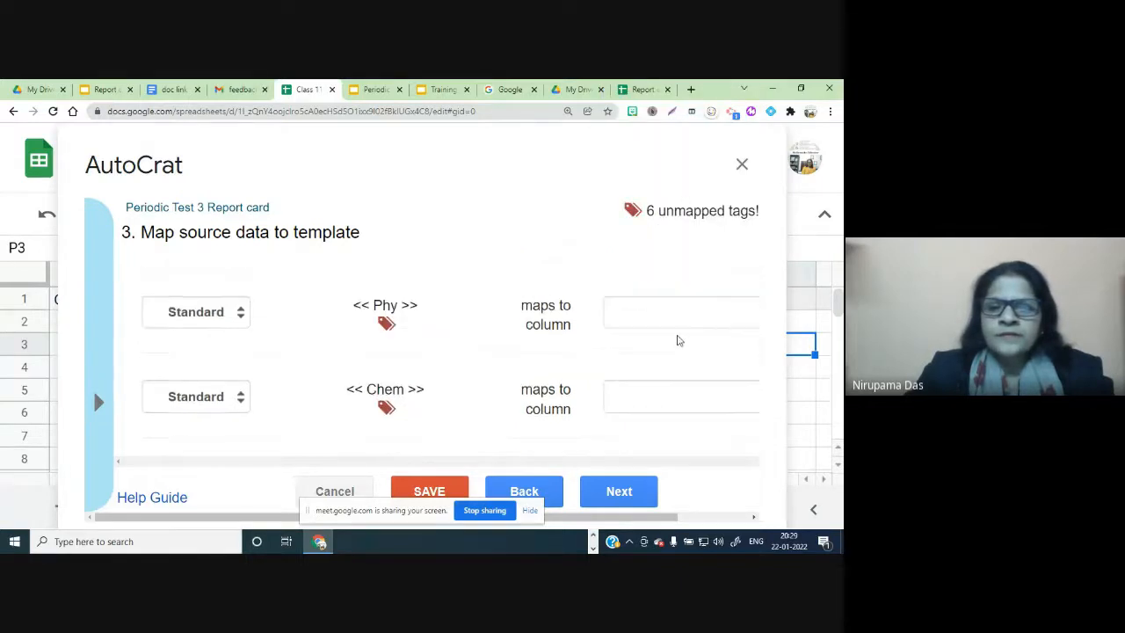
left_click(628, 316)
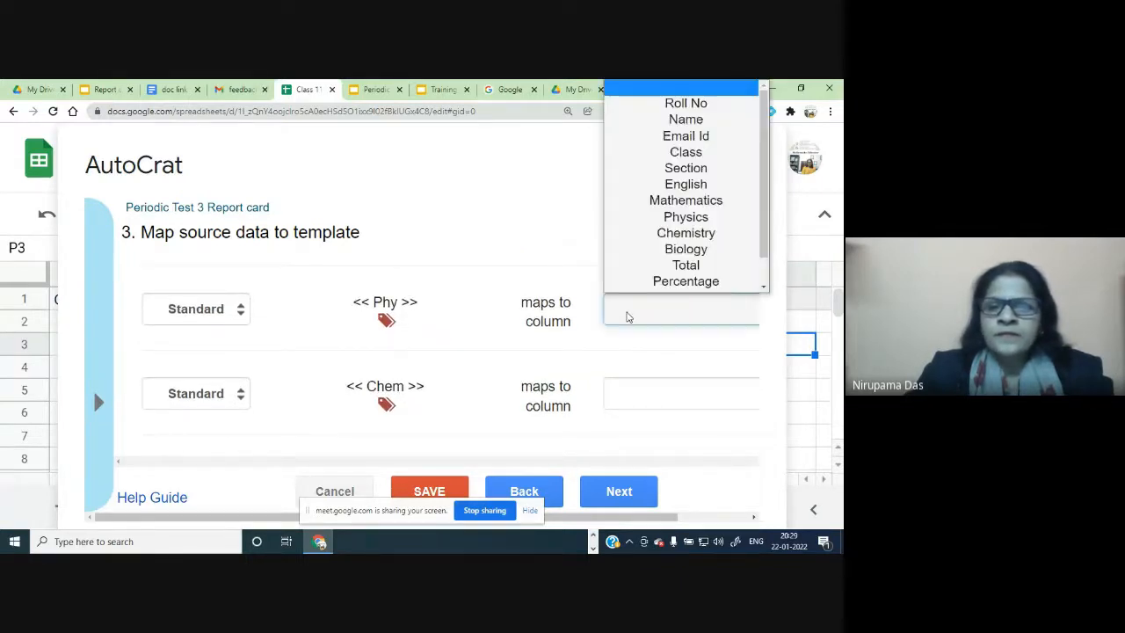
left_click(685, 224)
scroll(665, 317, "down", 1)
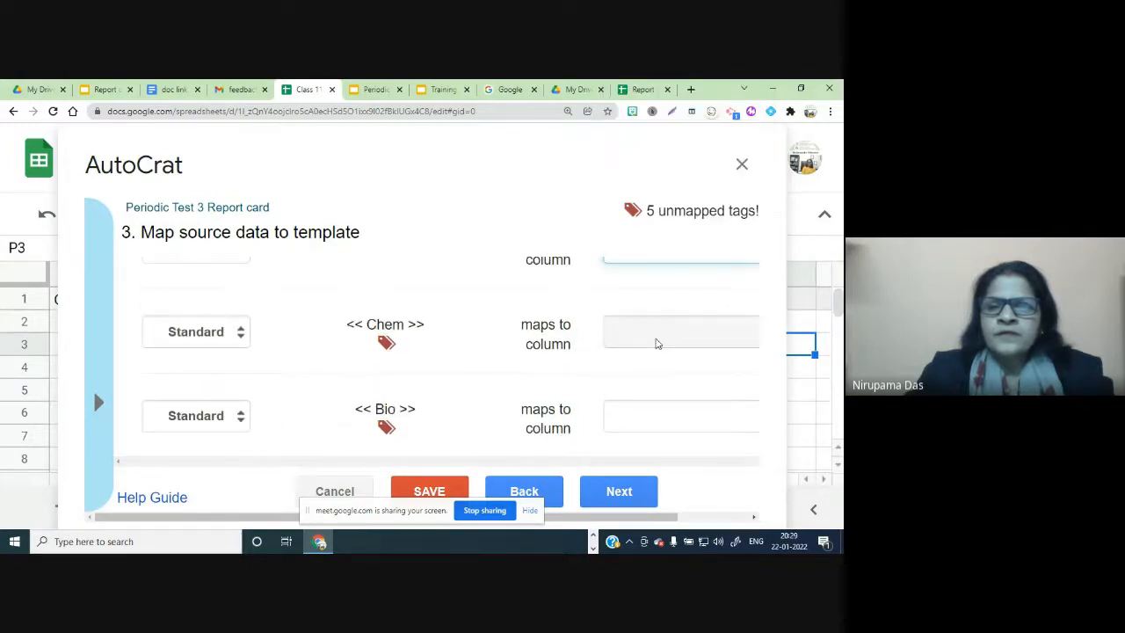
left_click(656, 344)
left_click(677, 225)
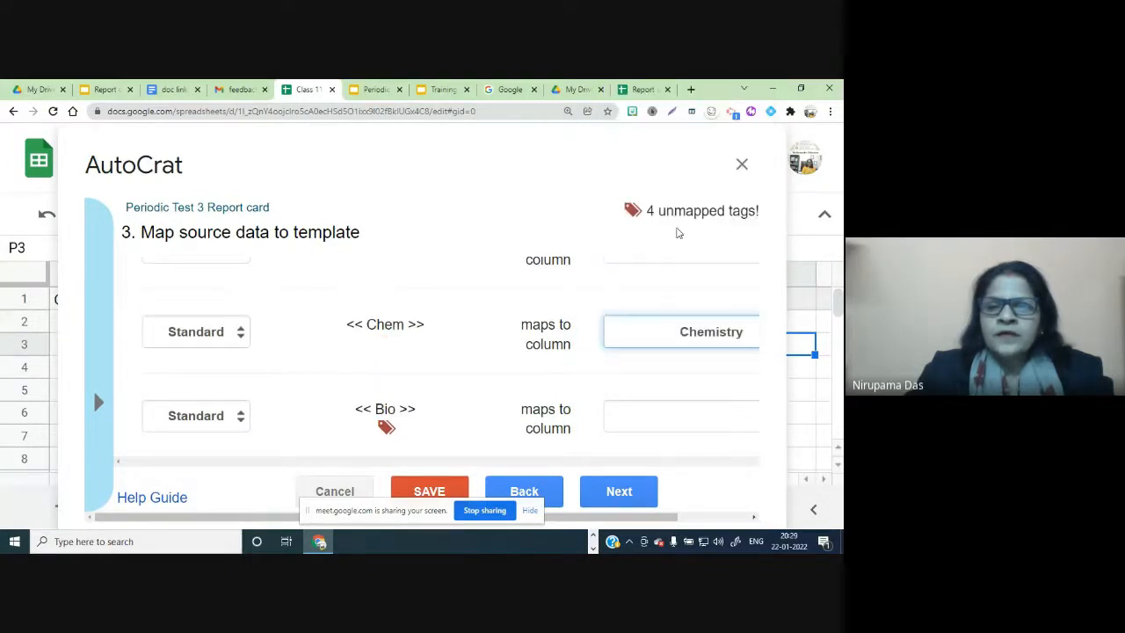
scroll(673, 352, "down", 2)
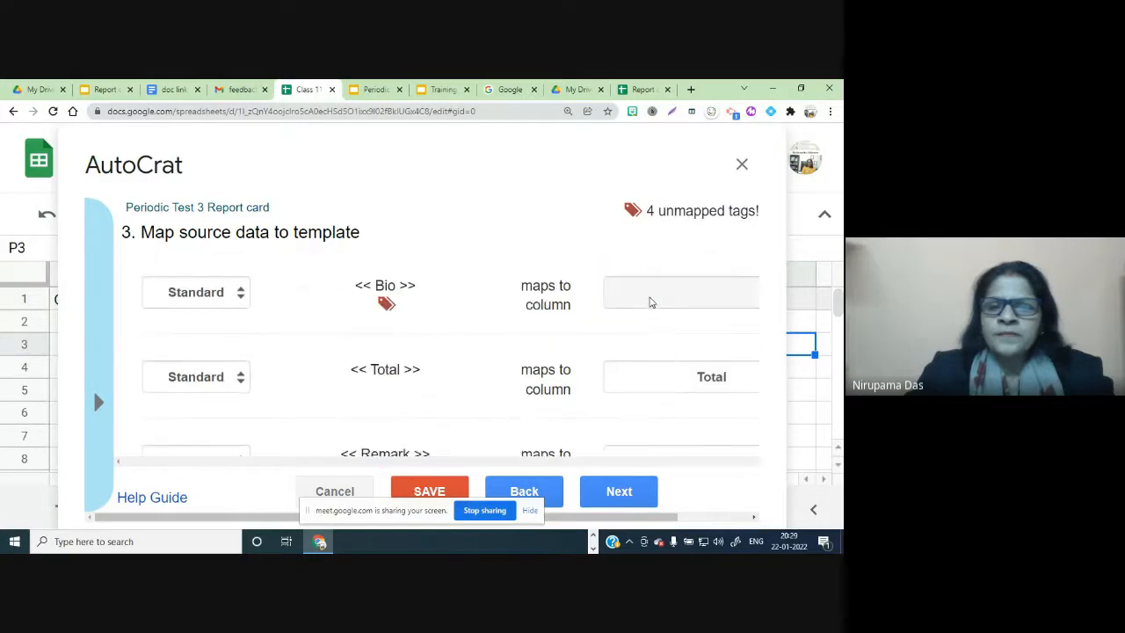
left_click(650, 301)
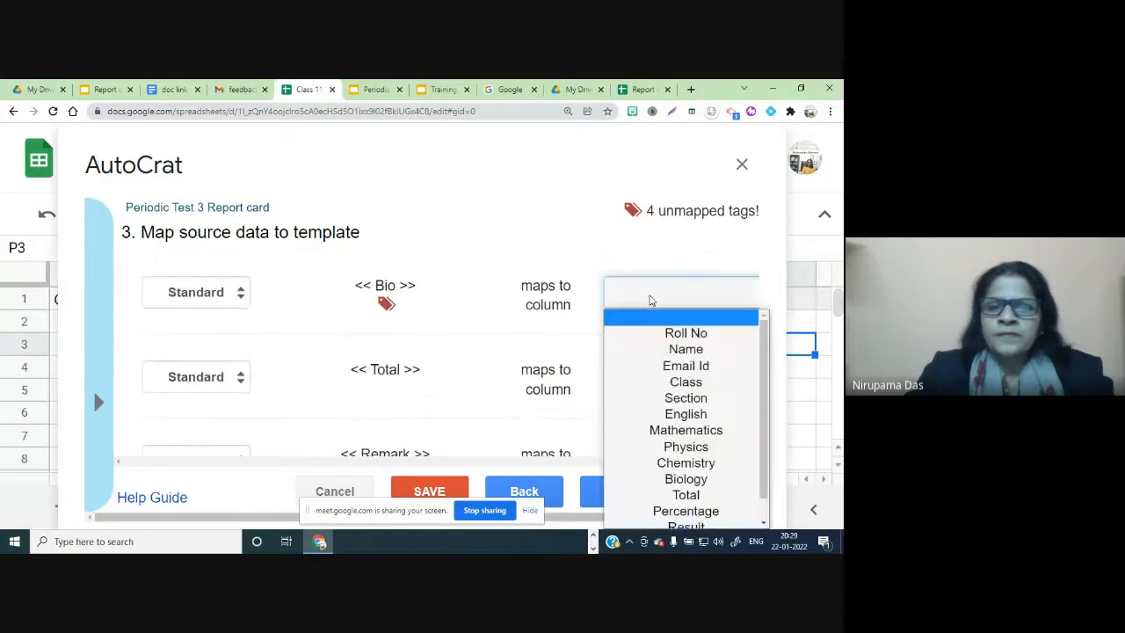
left_click(682, 479)
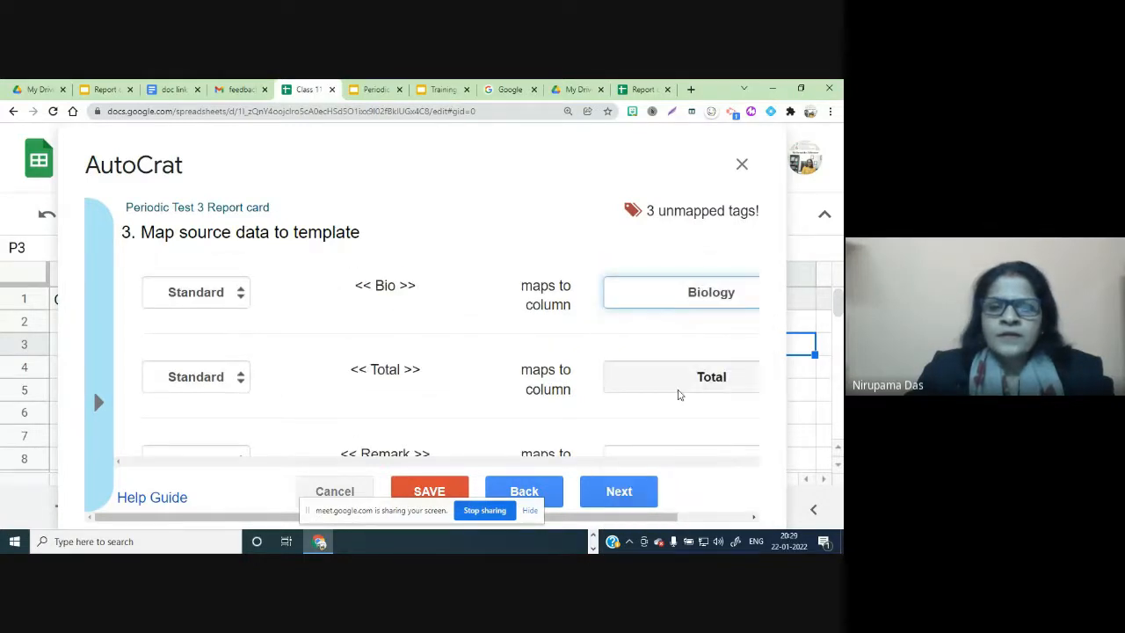
Map the Remark, Percent and Result tags to the Remark, Percentage and Result columns
scroll(660, 378, "down", 3)
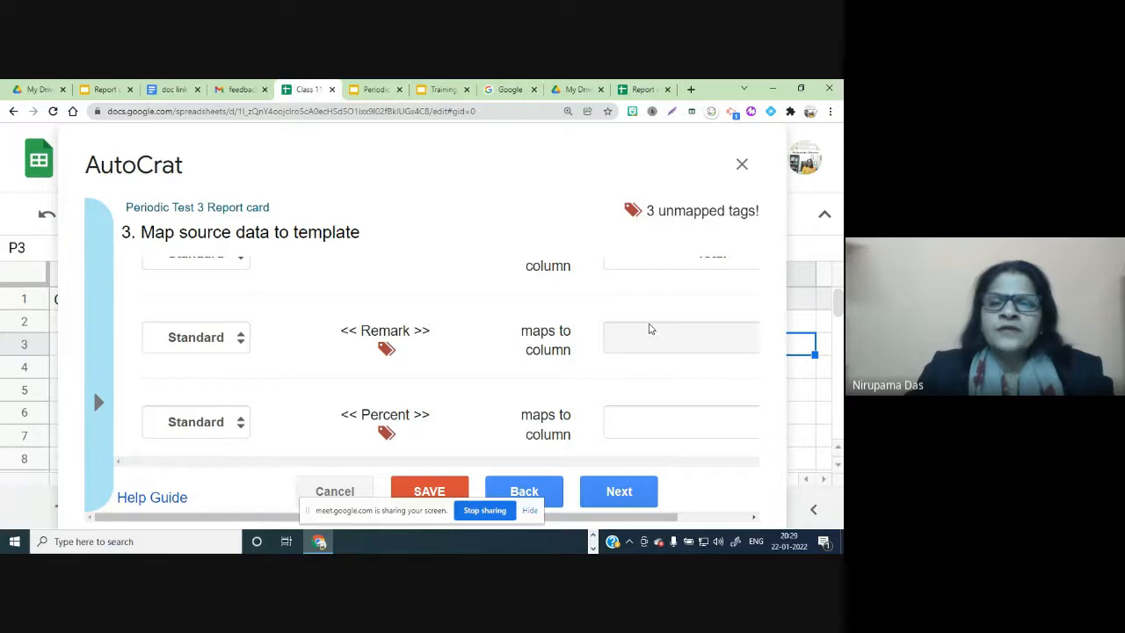
scroll(653, 304, "up", 1)
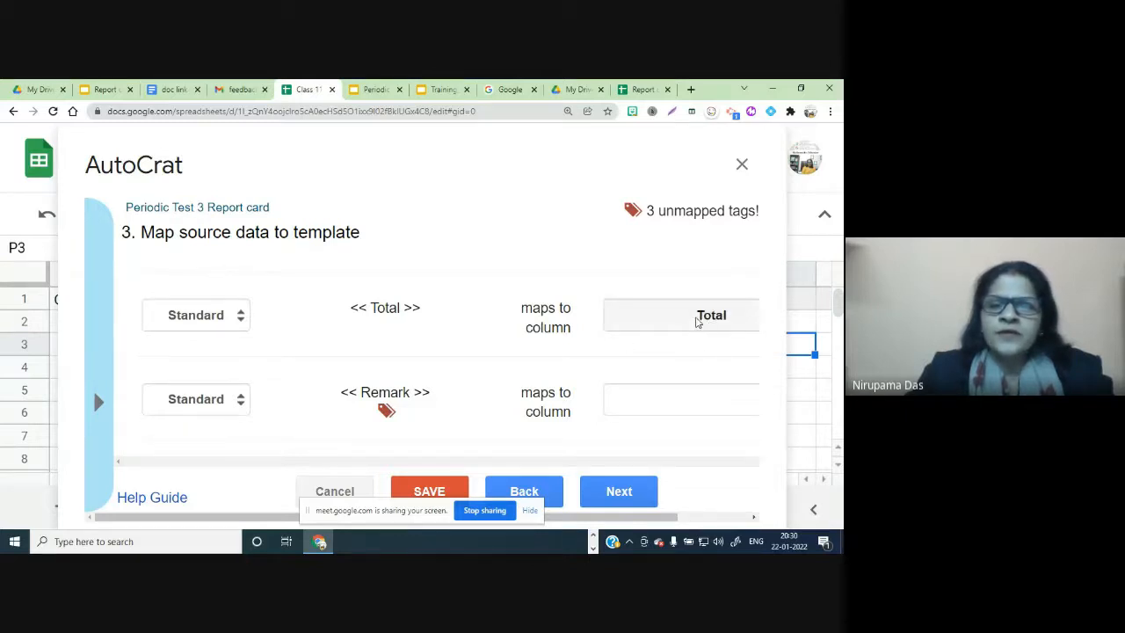
left_click(638, 402)
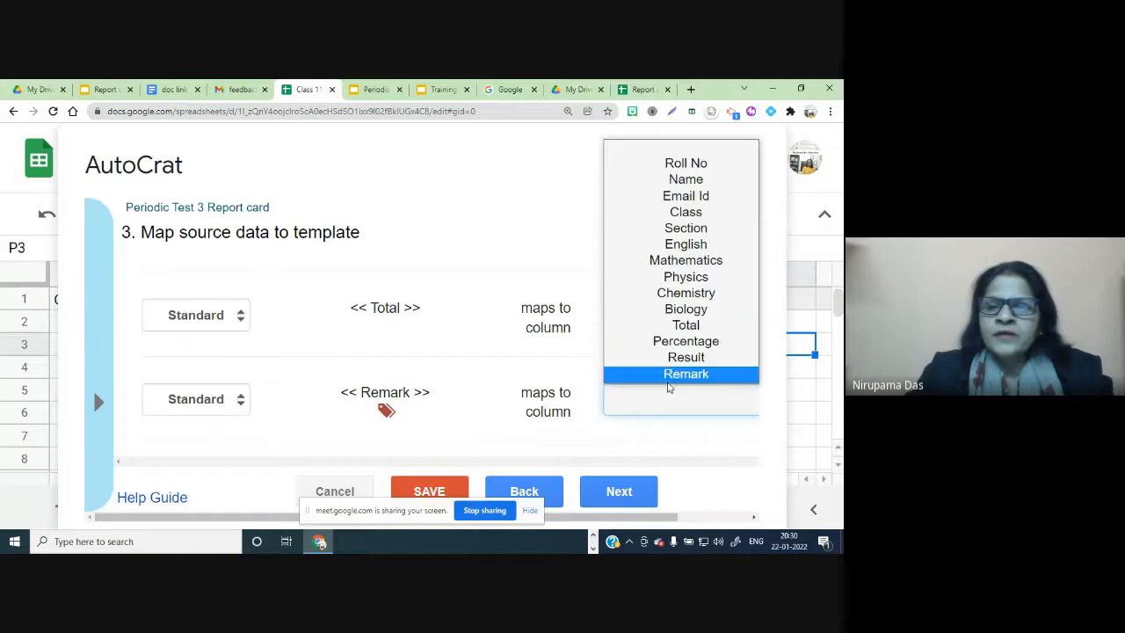
left_click(670, 375)
scroll(648, 414, "down", 3)
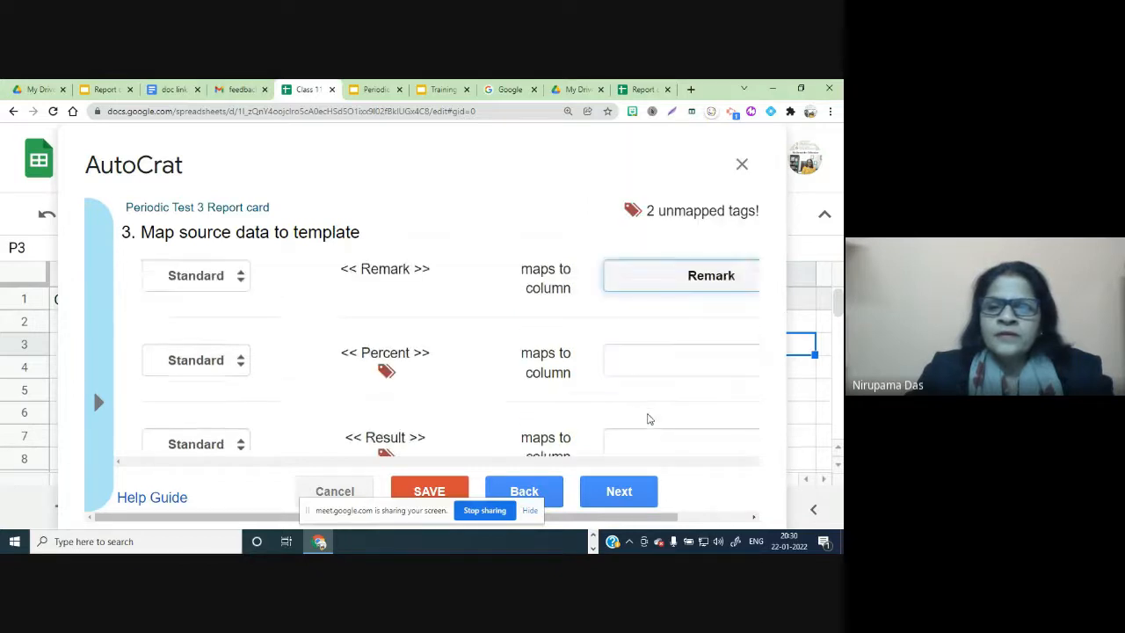
left_click(643, 370)
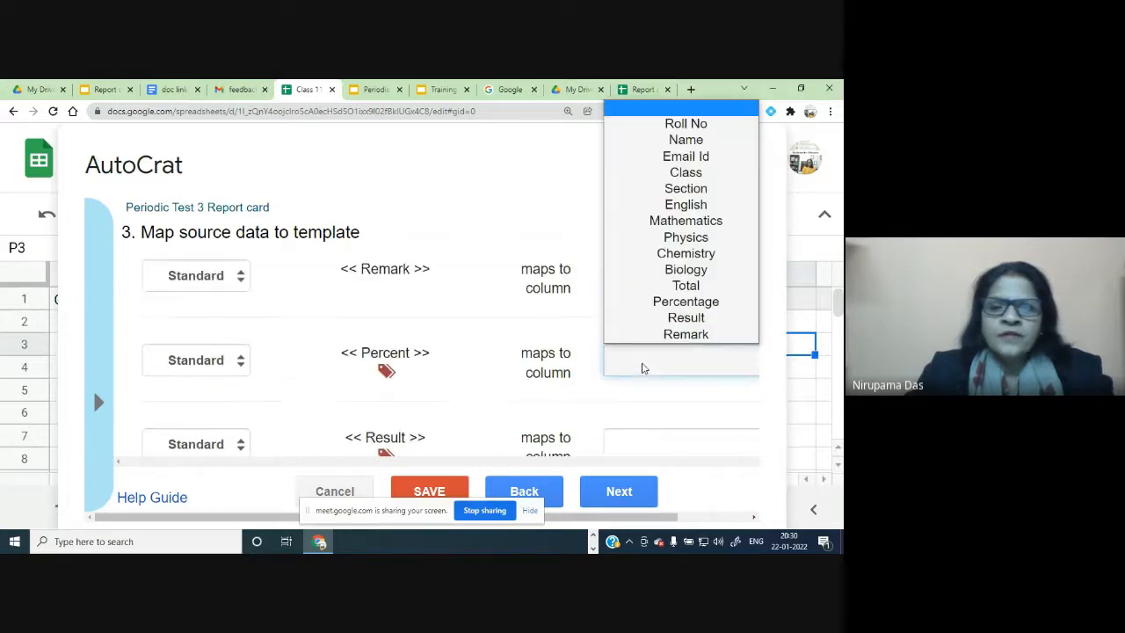
left_click(669, 305)
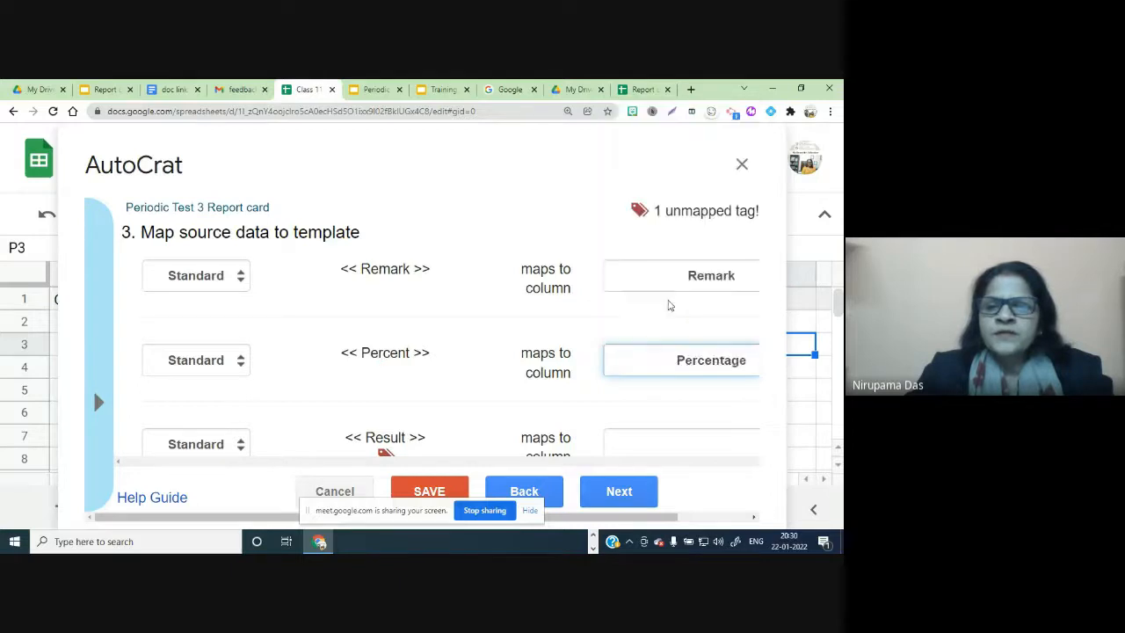
scroll(658, 403, "down", 1)
left_click(651, 410)
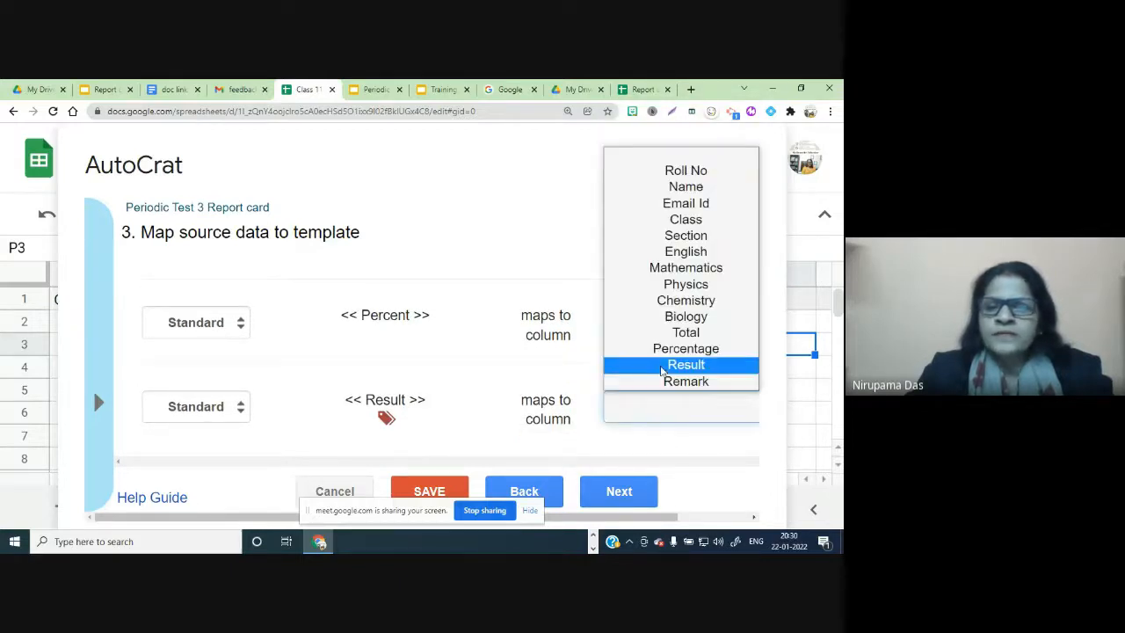
left_click(663, 365)
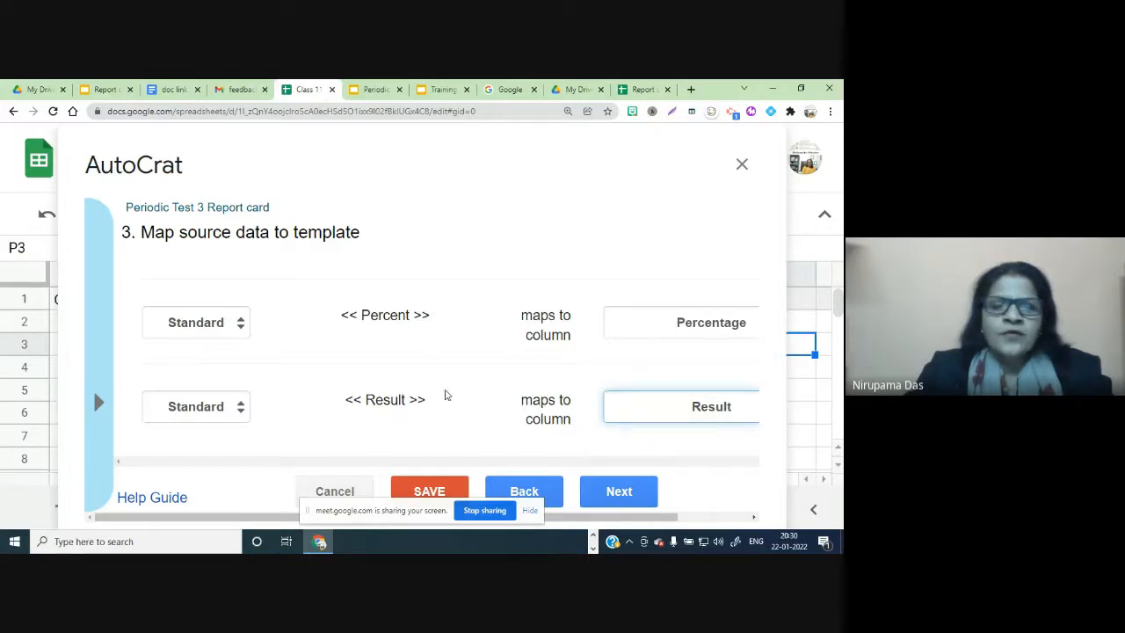
Accept the column mapping and set the merged file name to "<< Name >> Periodic Test 3 Report card"
left_click(612, 491)
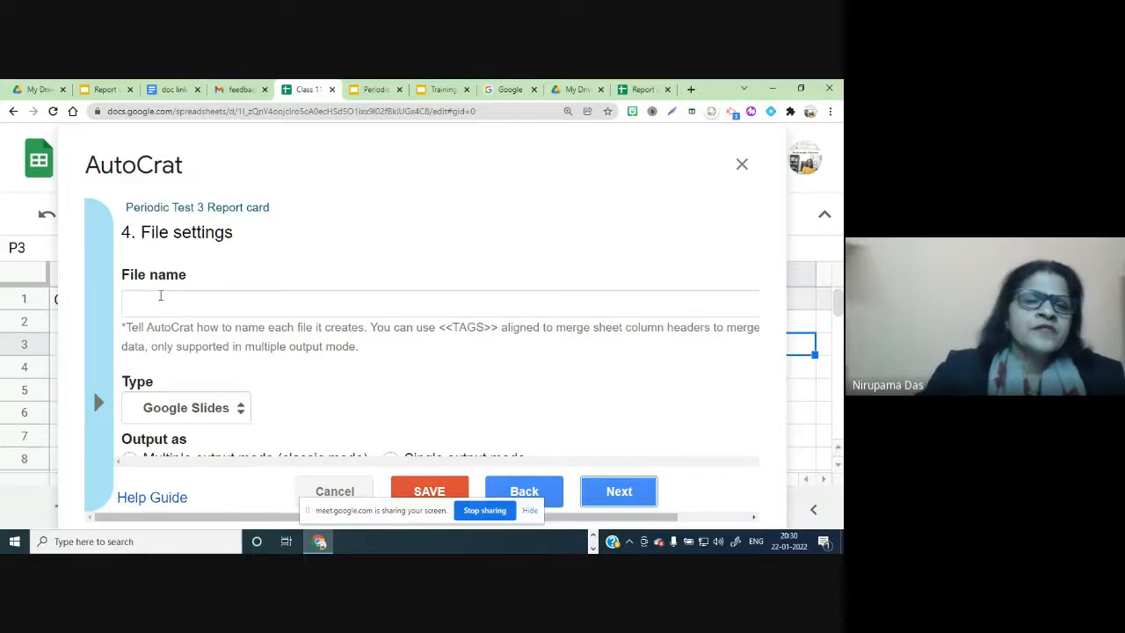
left_click(98, 407)
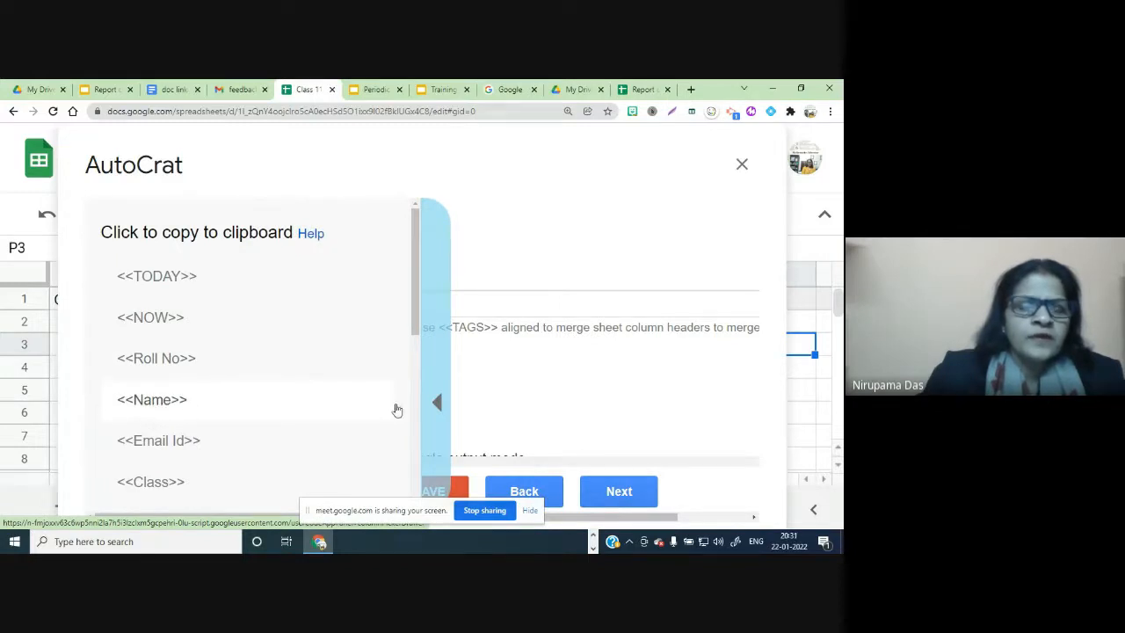
left_click(437, 405)
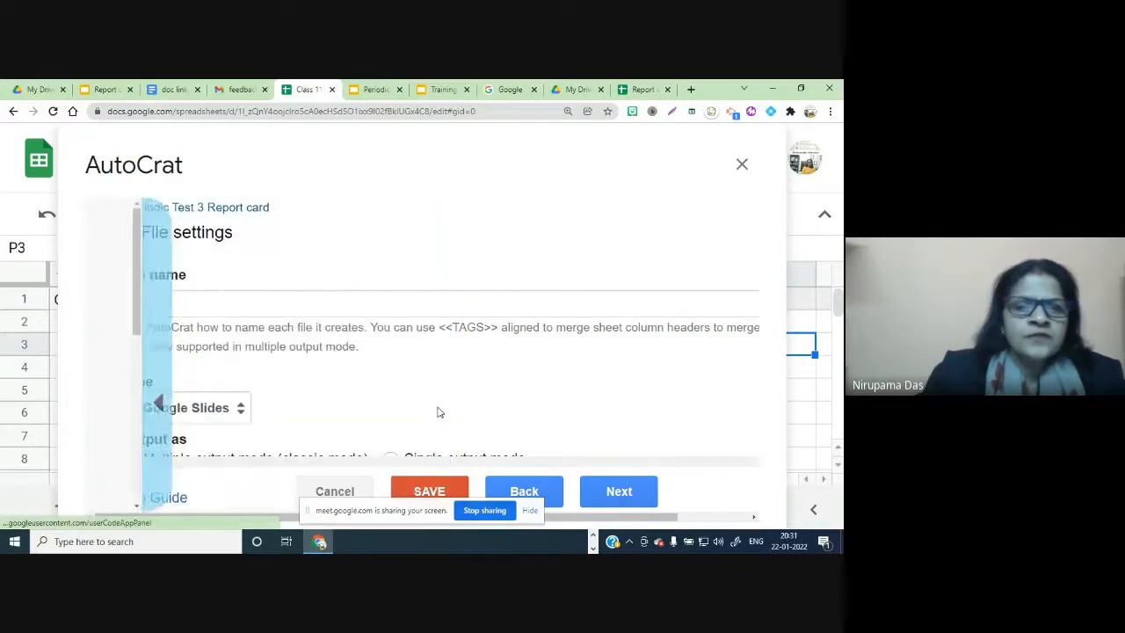
left_click(170, 304)
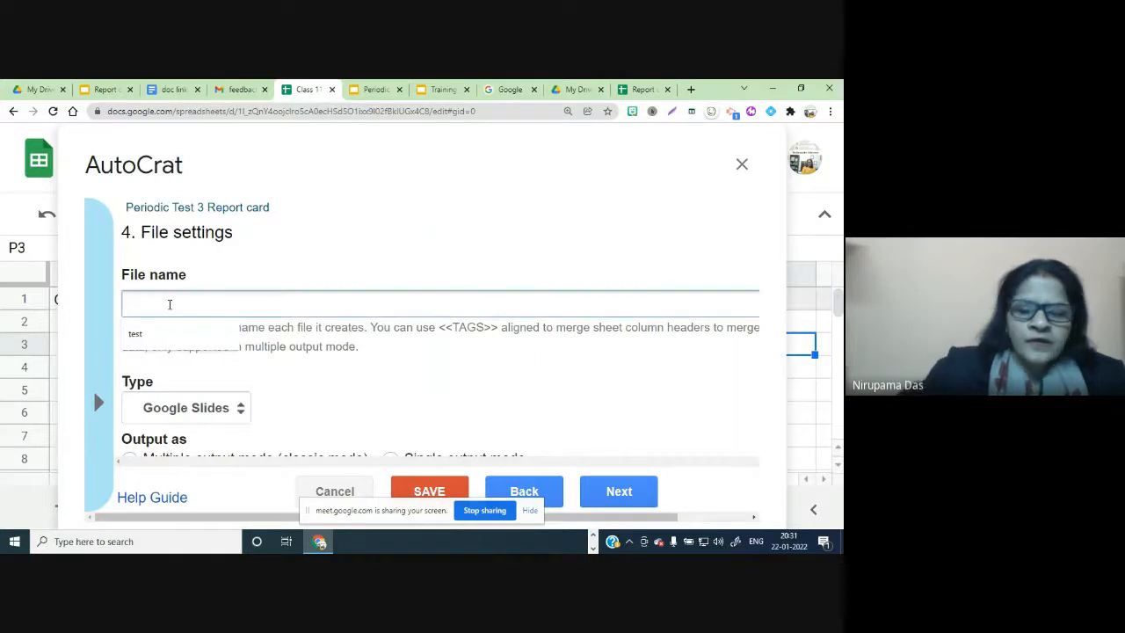
type("<<")
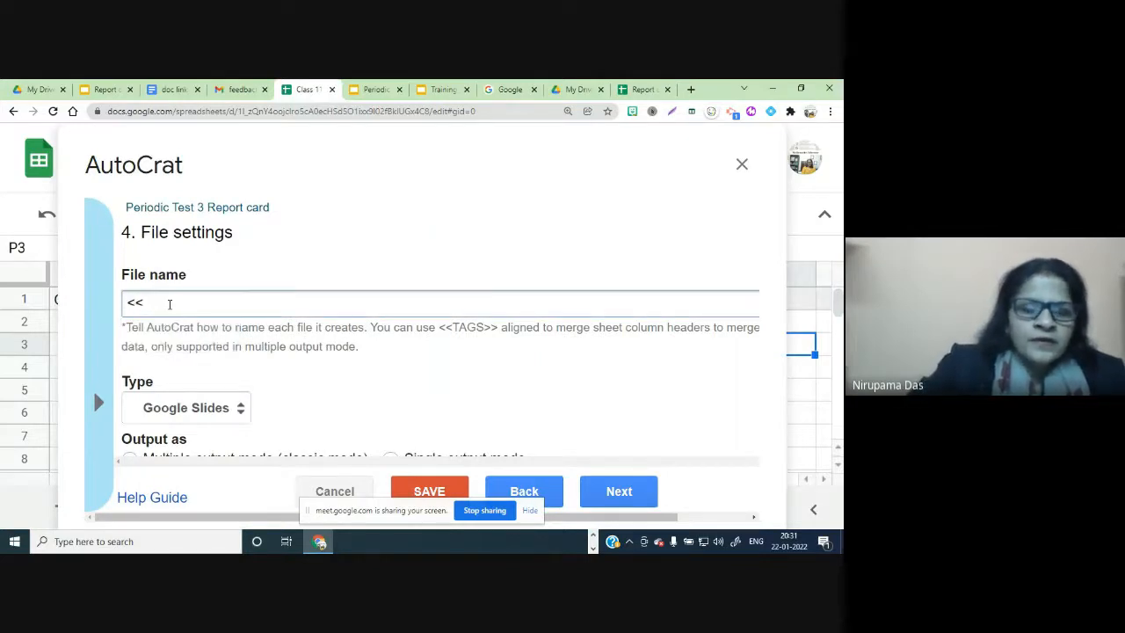
type(" Na")
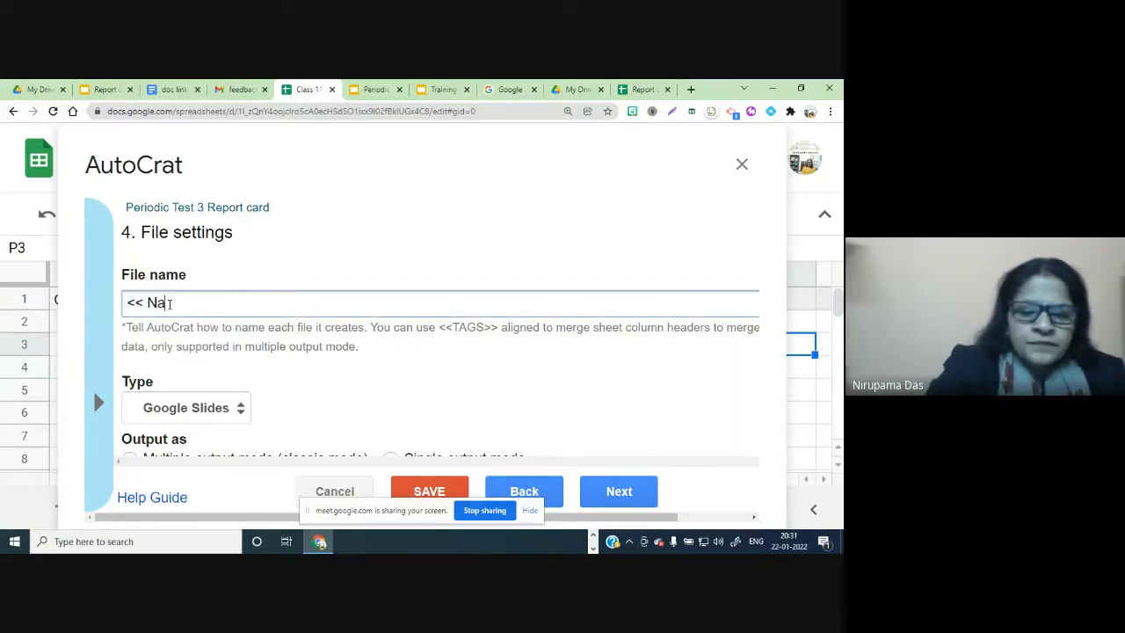
type("me")
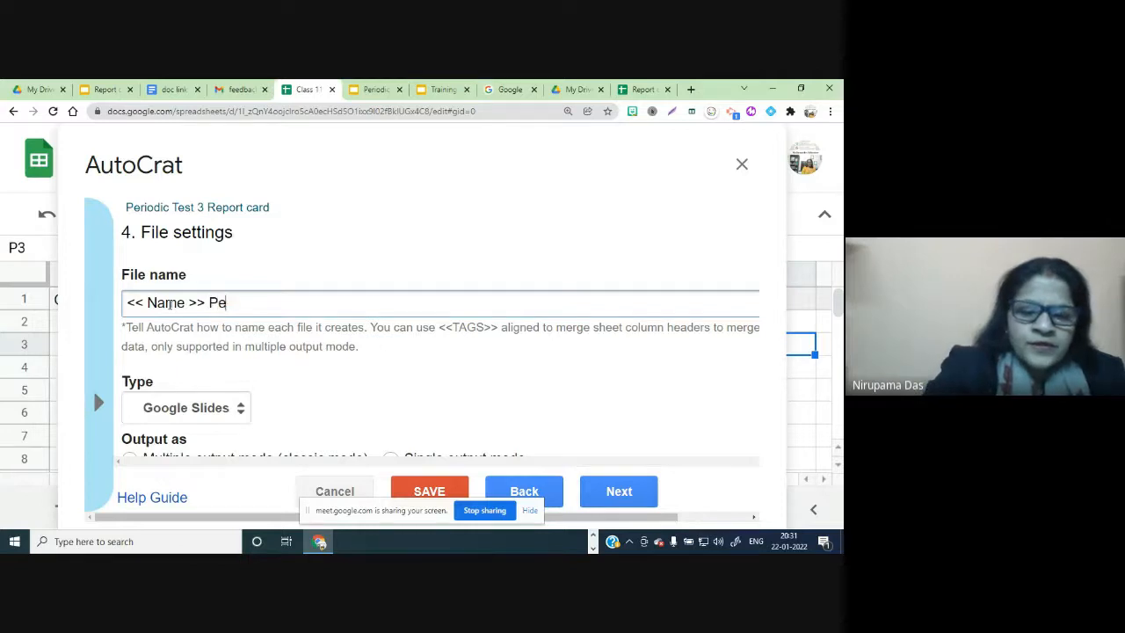
type("od")
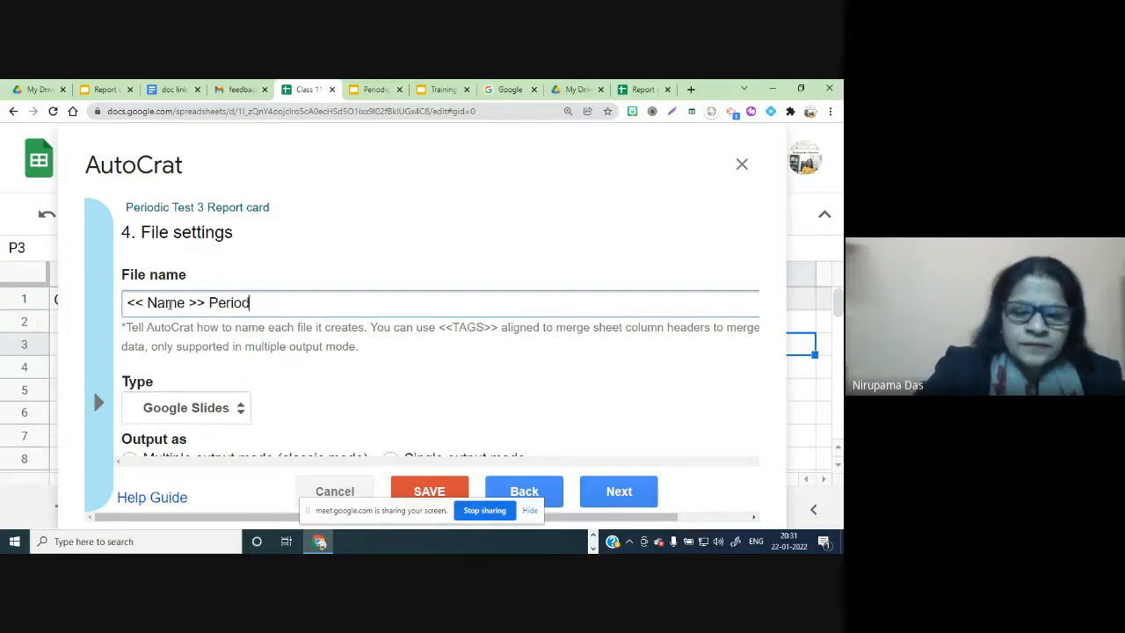
type("ic Te")
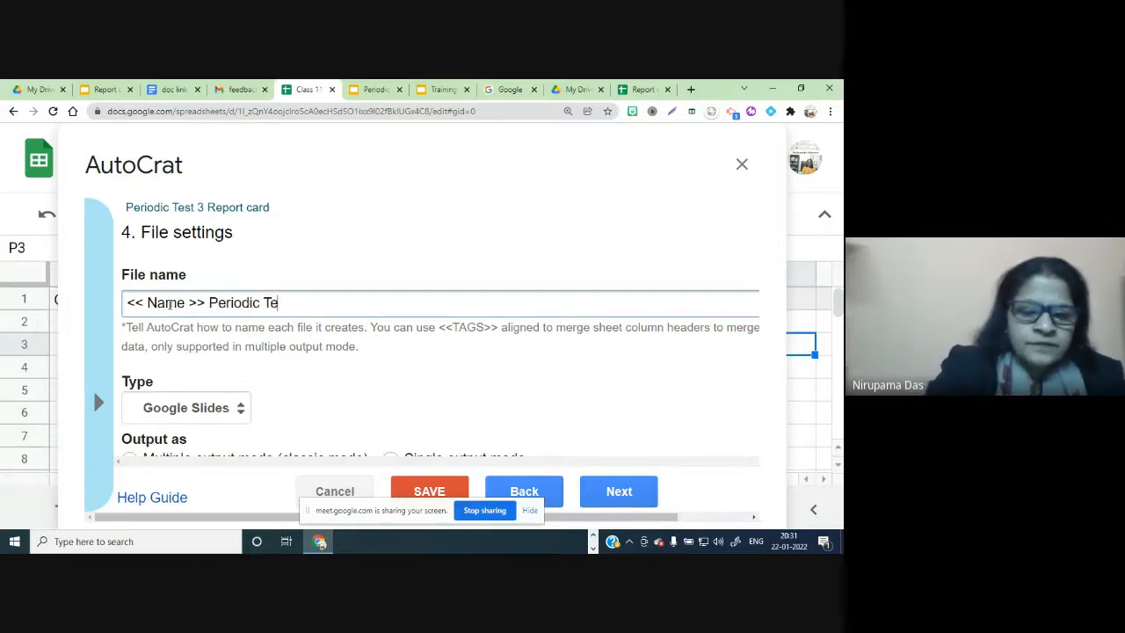
type("st Re")
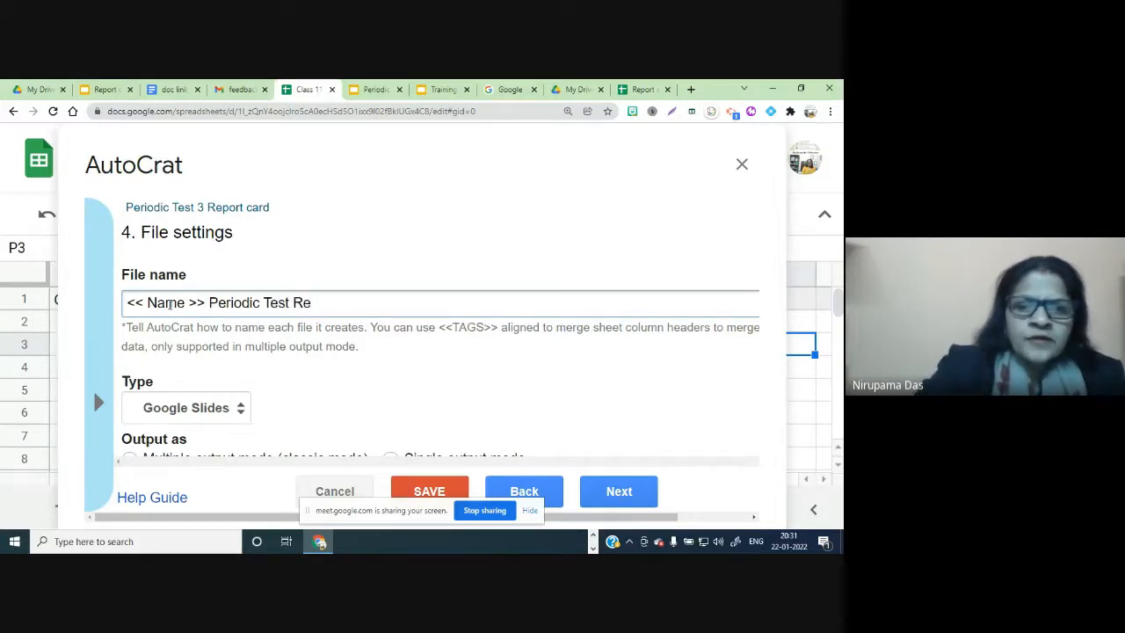
type("port")
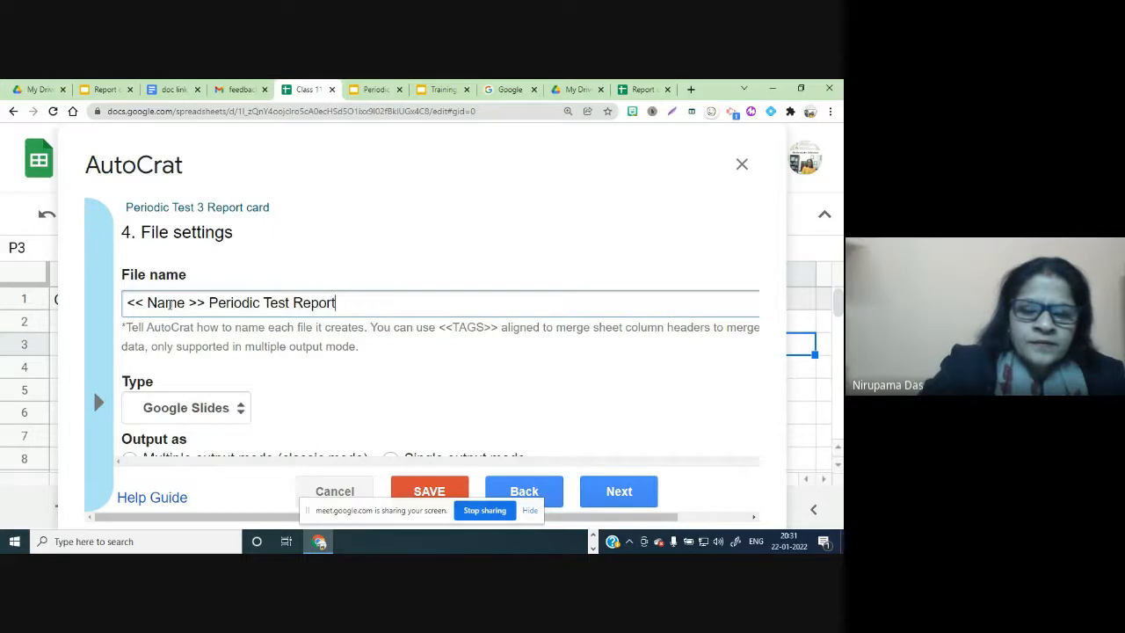
type(" card")
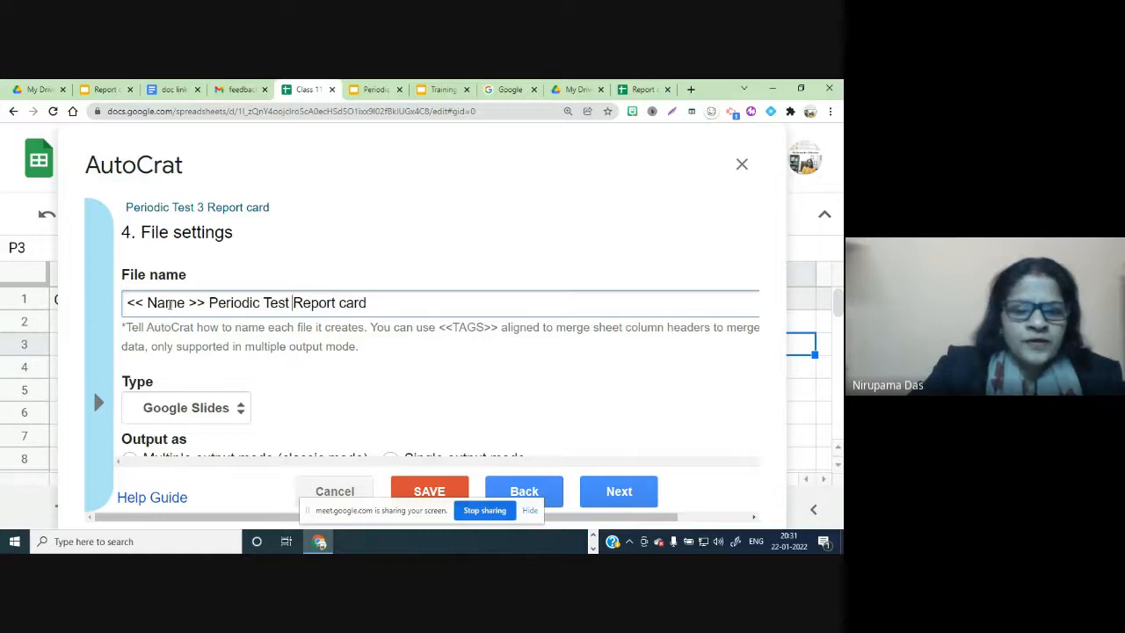
type("3")
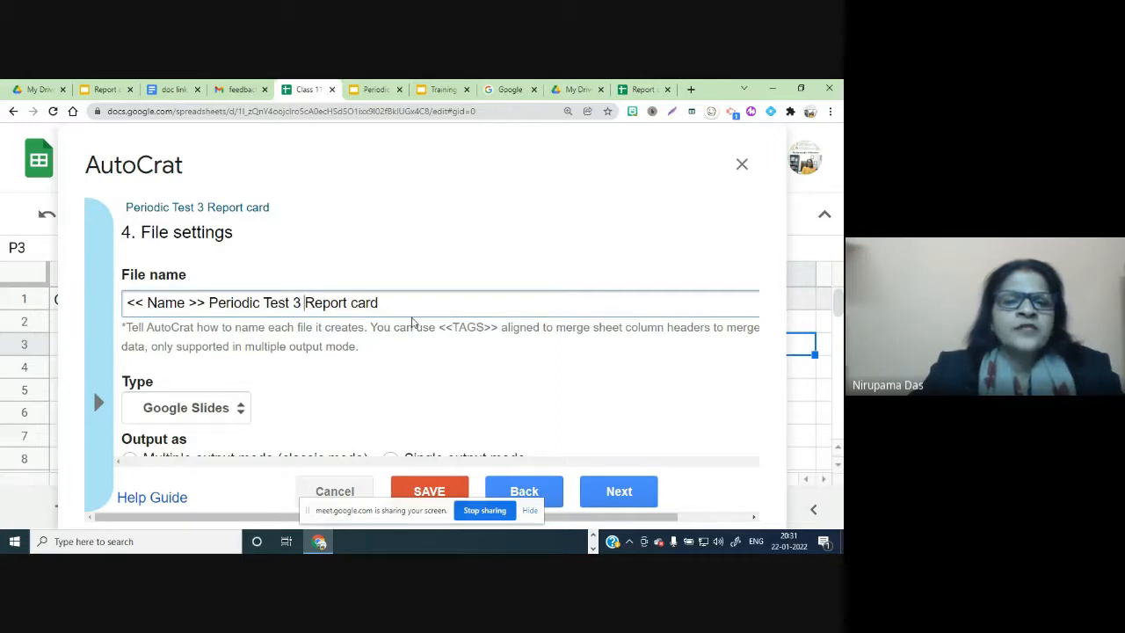
Set the output file type to PDF in multiple output mode and accept the file settings
scroll(406, 378, "down", 1)
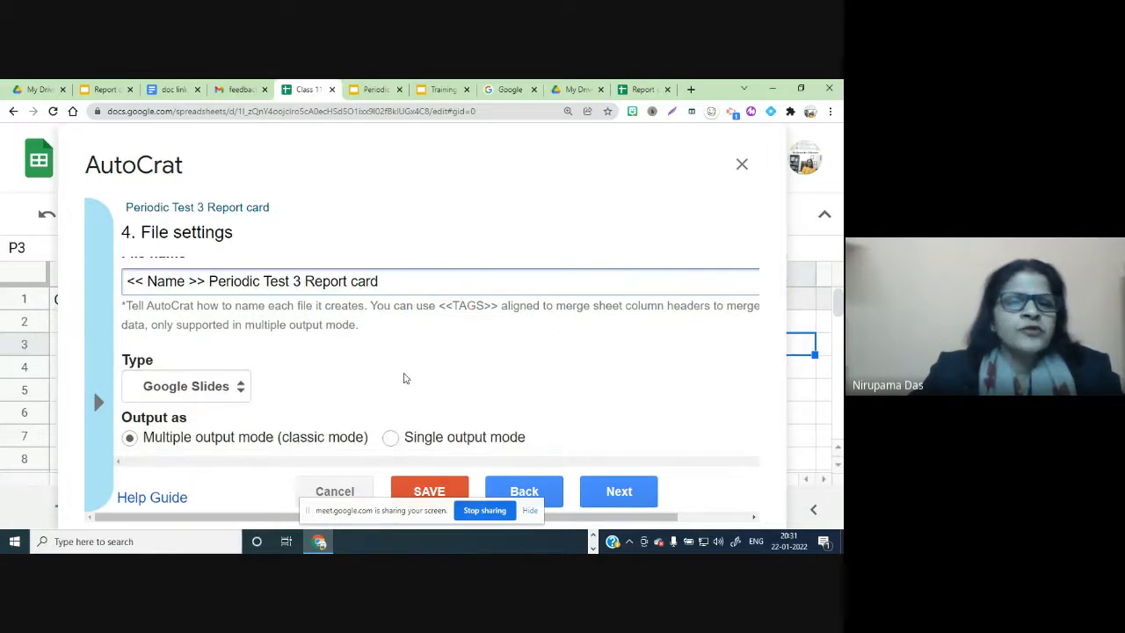
left_click(241, 393)
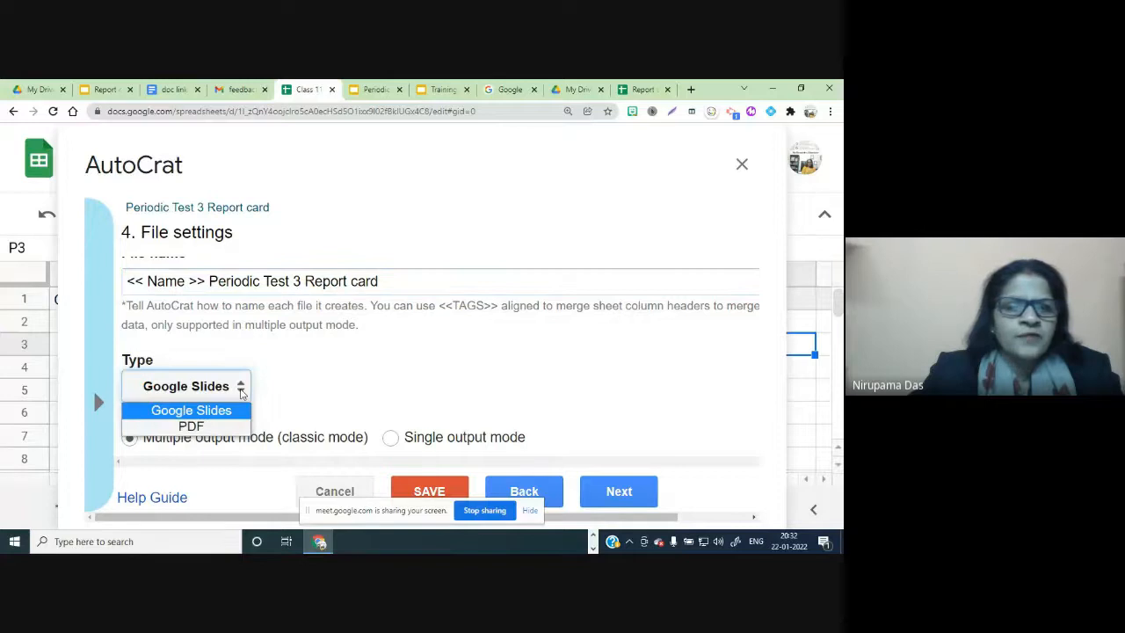
left_click(215, 429)
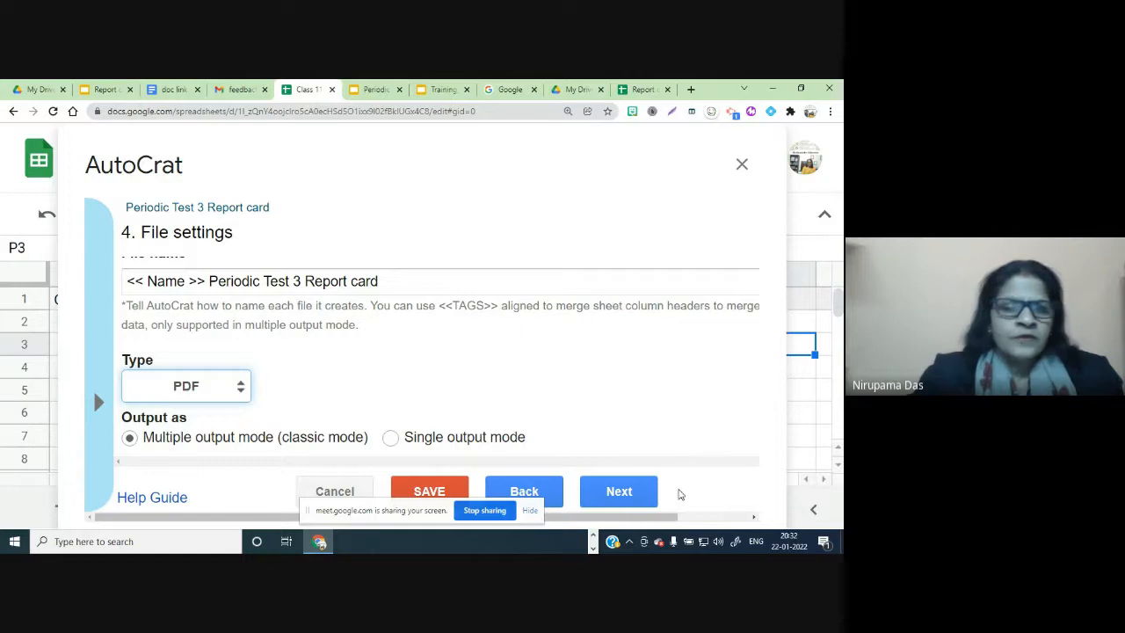
left_click(620, 498)
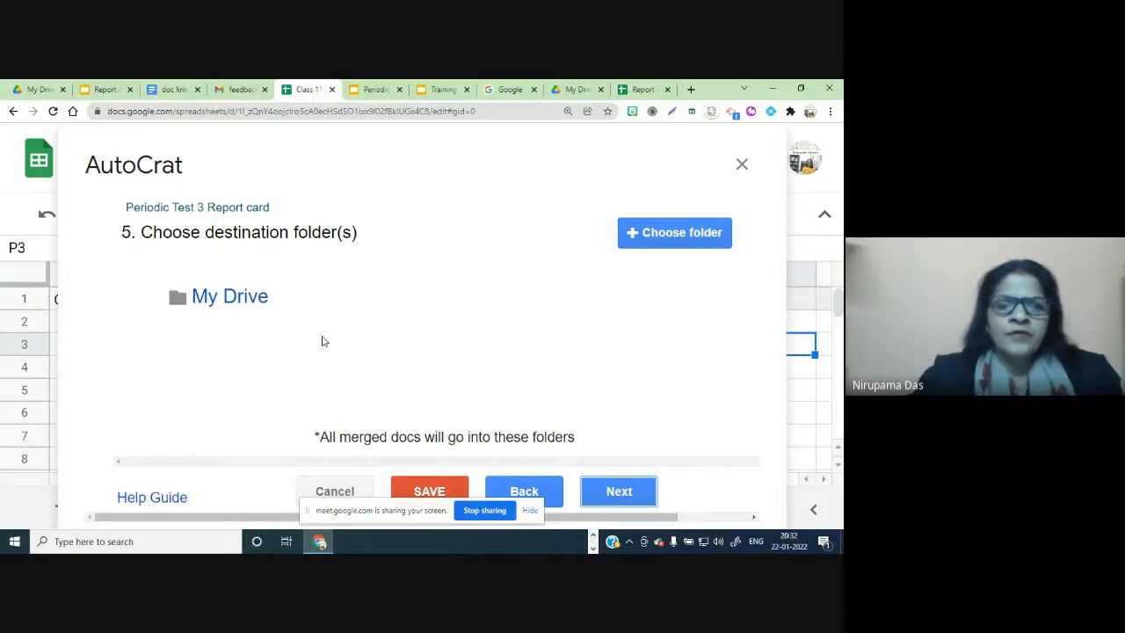
Keep My Drive as the destination folder and skip the optional dynamic folder reference and merge condition
left_click(616, 491)
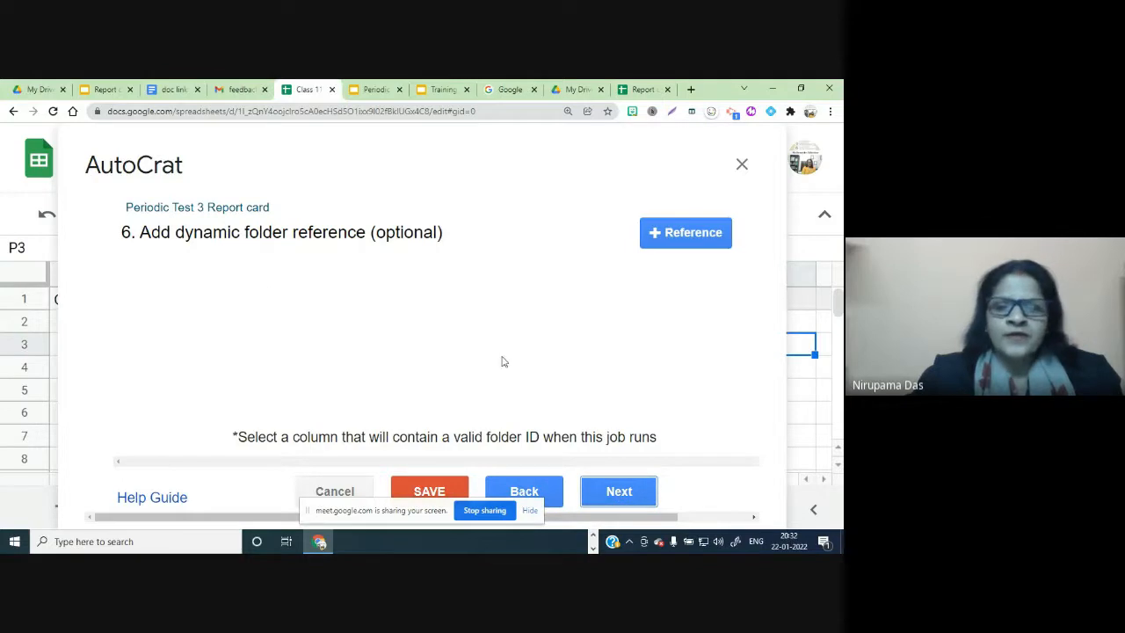
left_click(641, 492)
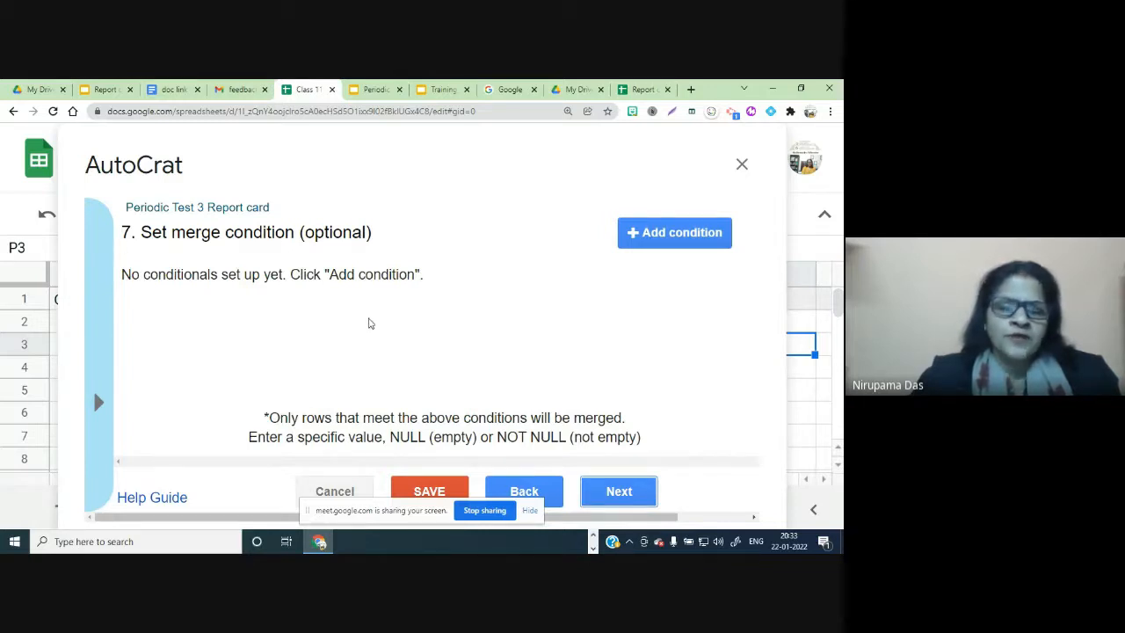
left_click(619, 494)
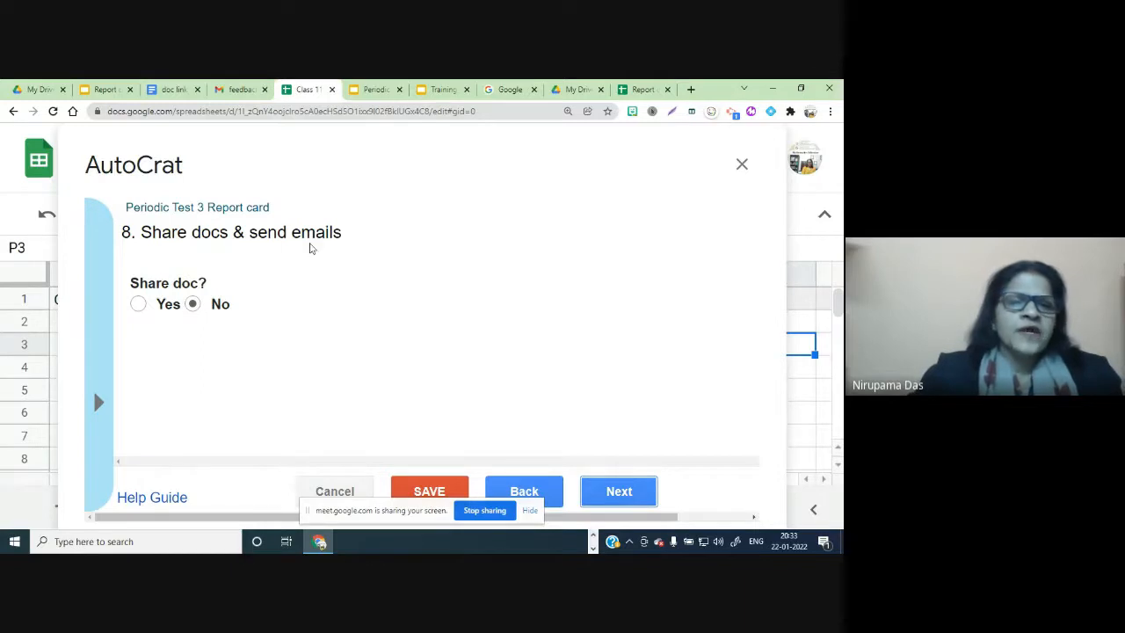
Enable sharing of the merged documents and disallow re-sharing by collaborators
left_click(138, 304)
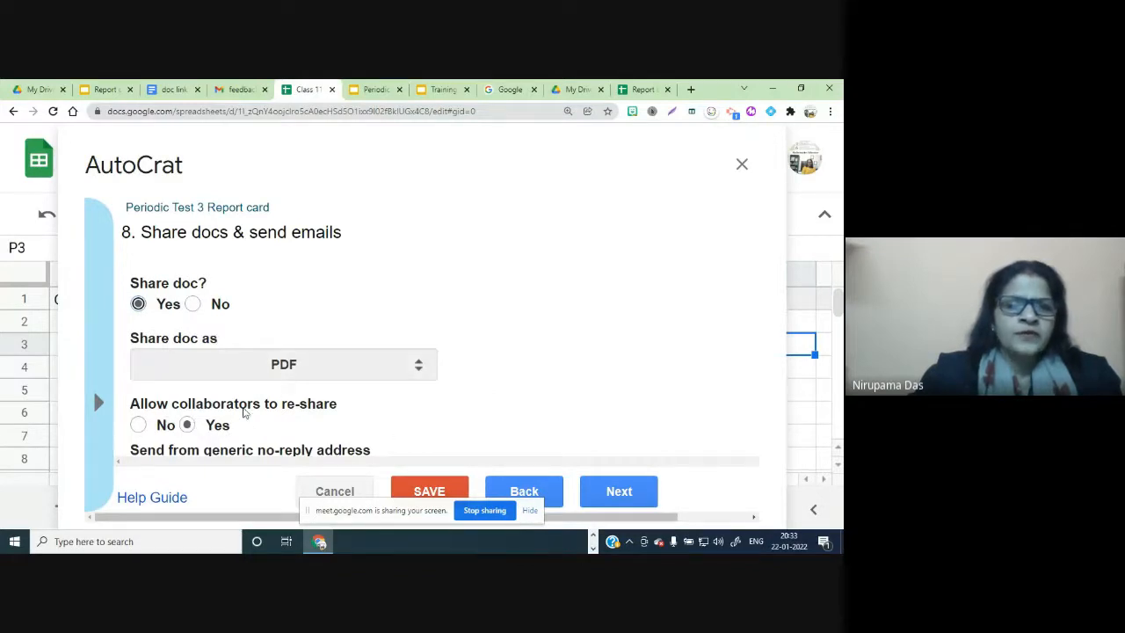
left_click(138, 427)
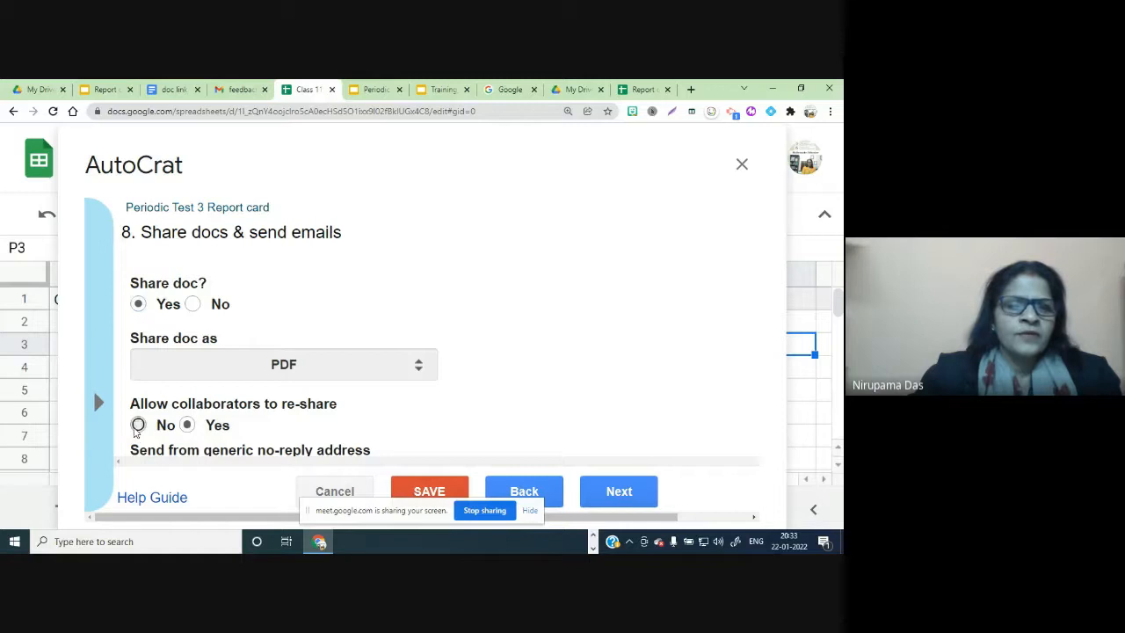
scroll(379, 422, "down", 2)
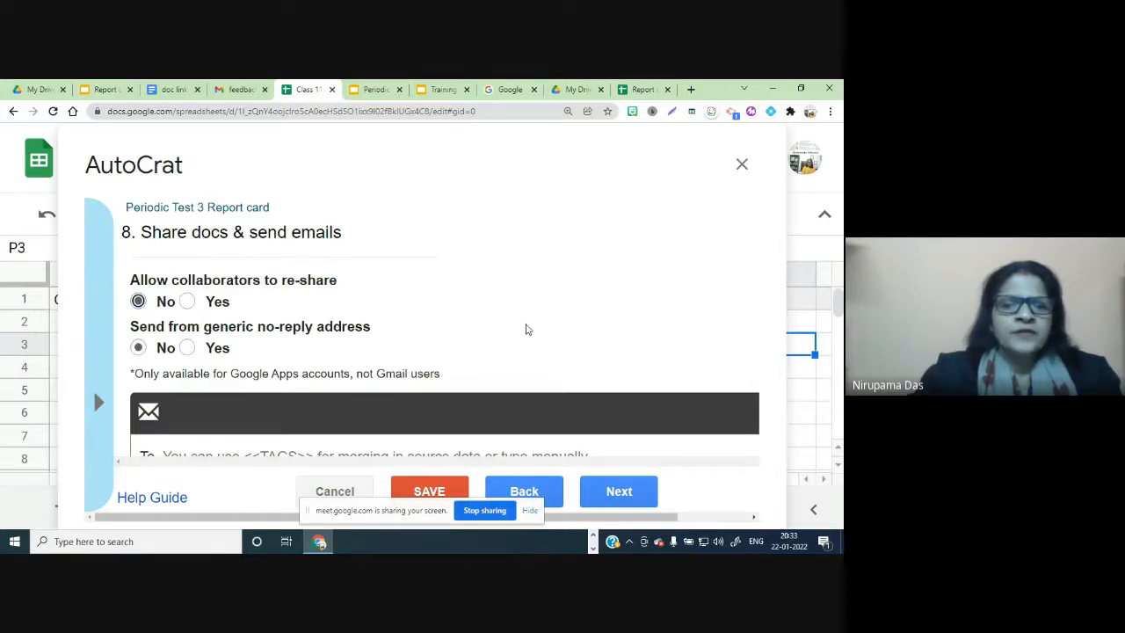
Address the sharing email to the <<Email Id>> tag as its recipient
scroll(528, 330, "down", 2)
scroll(528, 324, "down", 1)
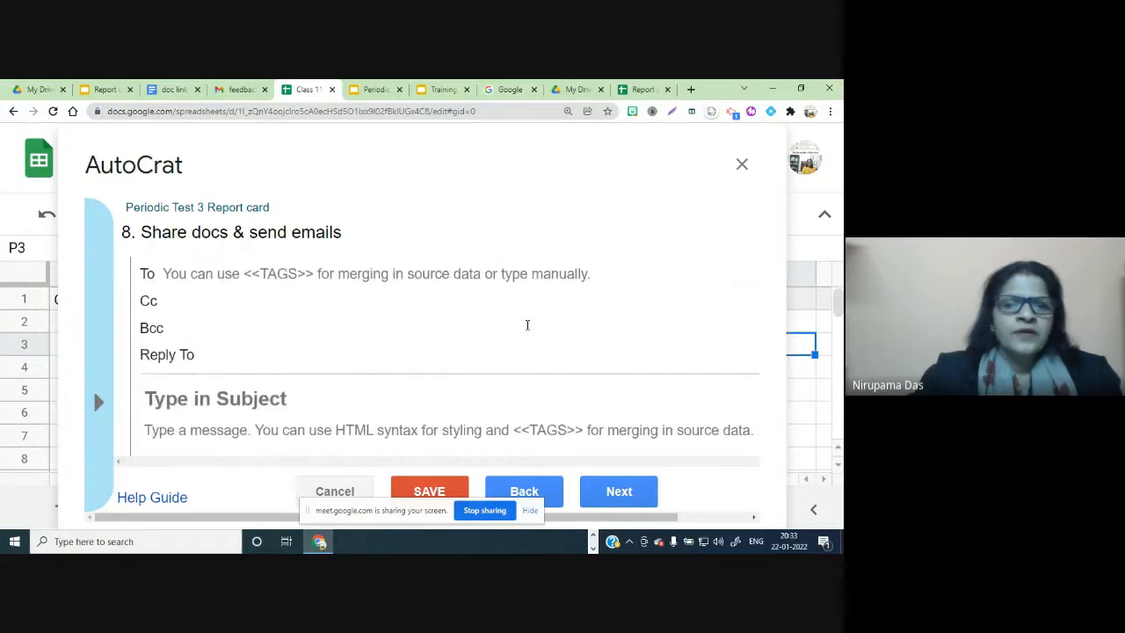
scroll(528, 325, "up", 1)
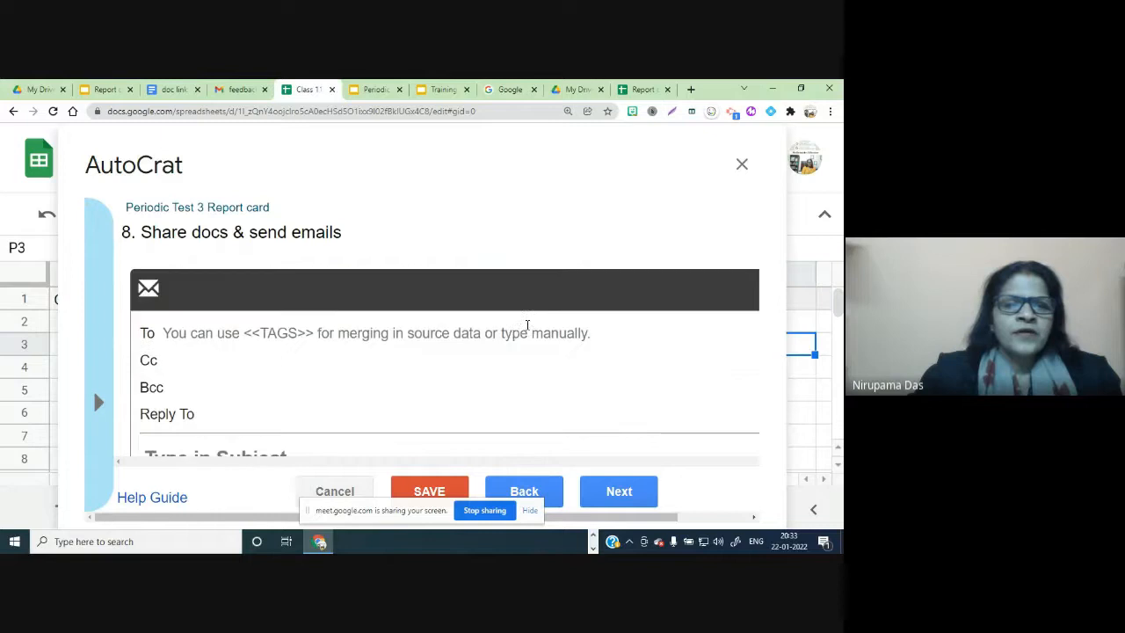
left_click(96, 404)
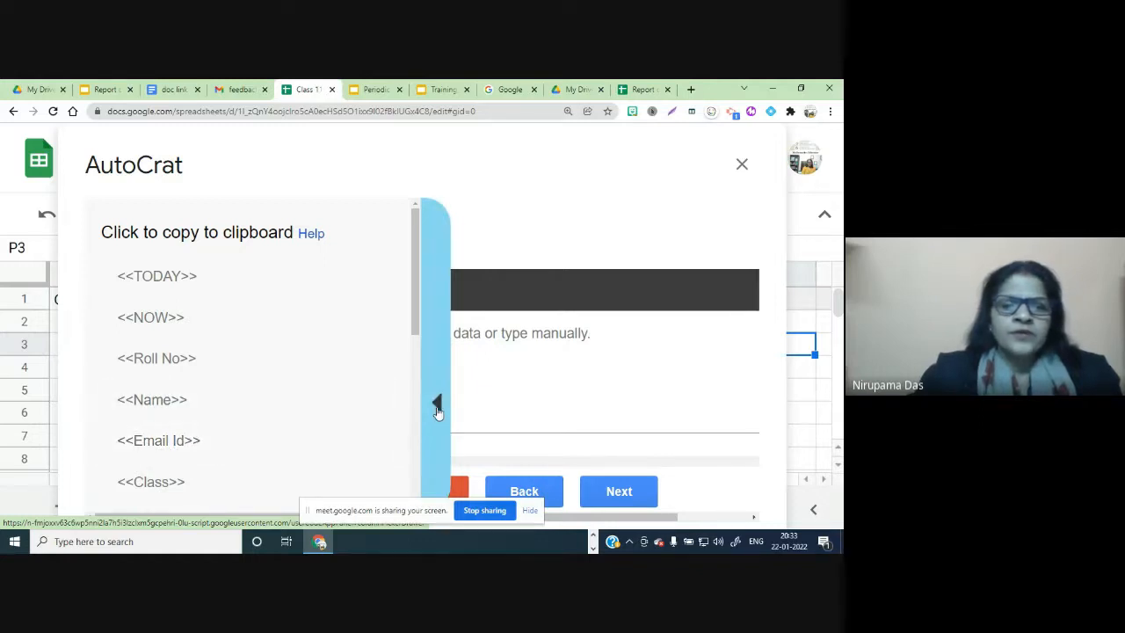
left_click(433, 402)
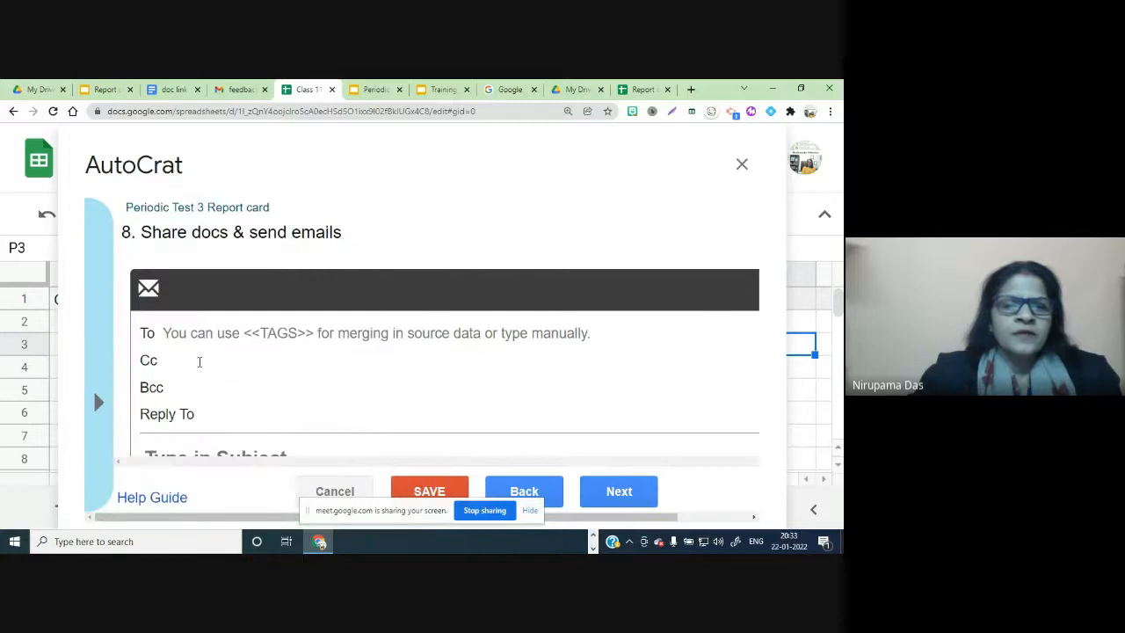
left_click(201, 335)
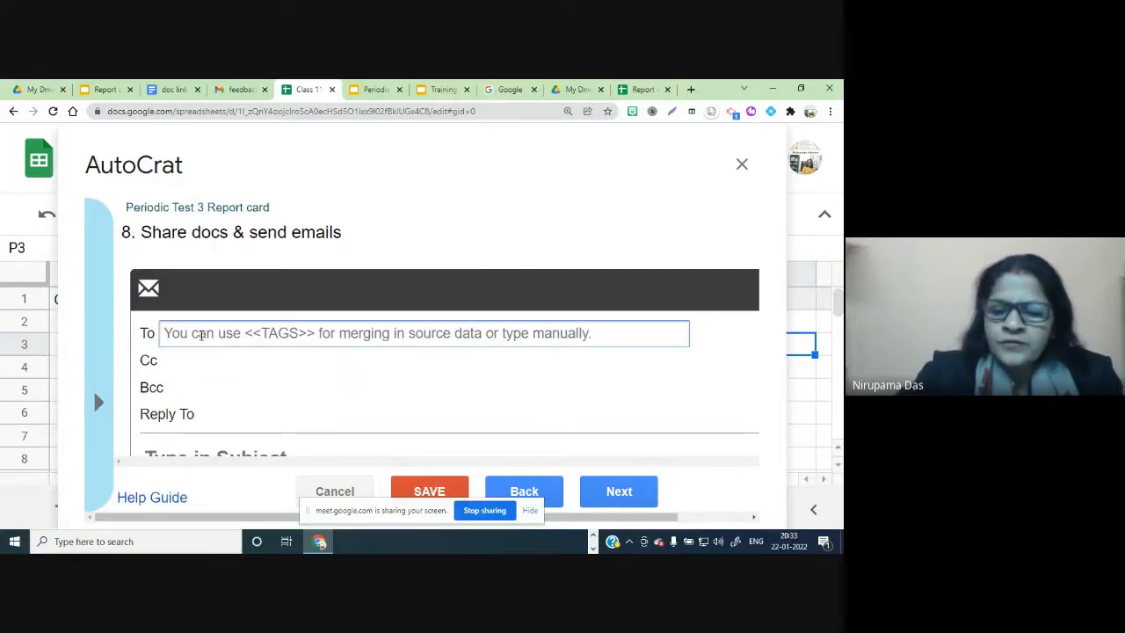
type("<<")
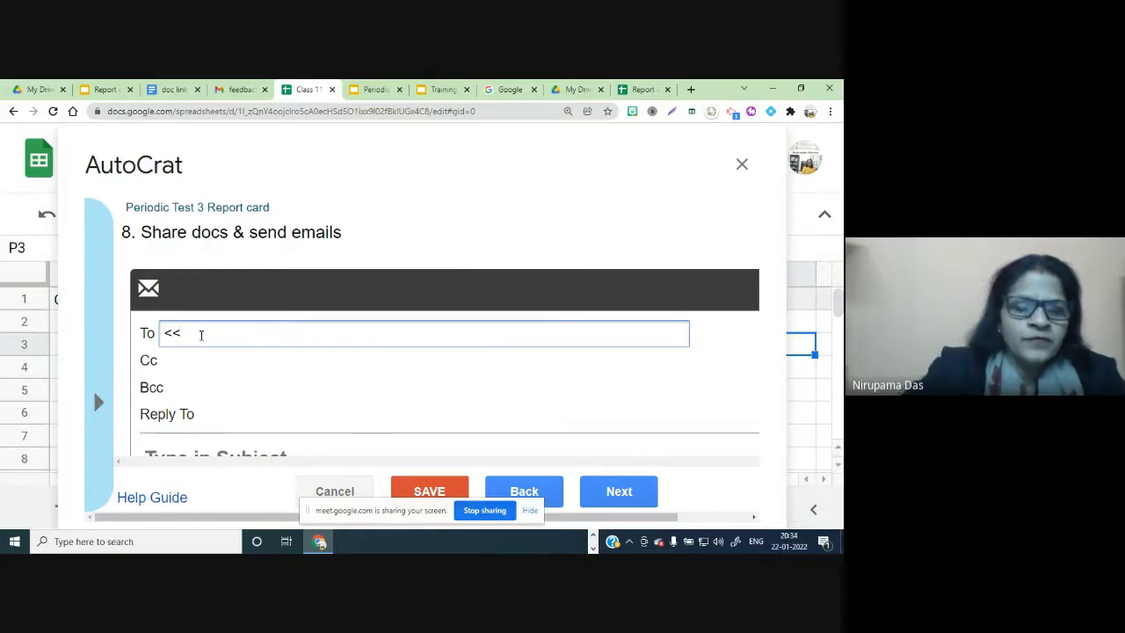
type("E")
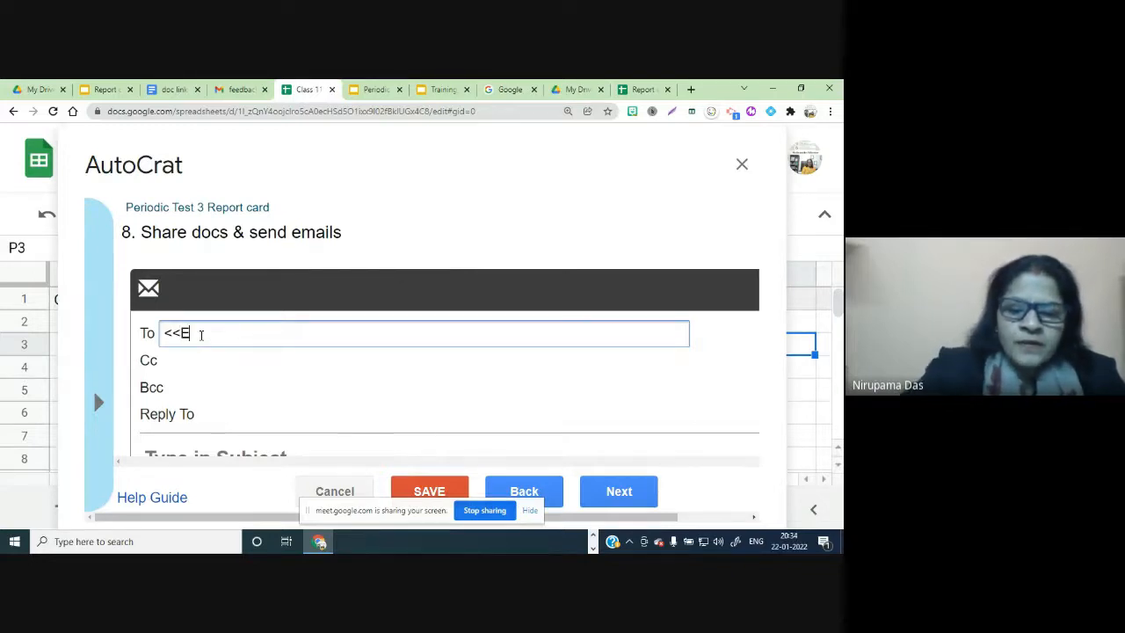
type("mai")
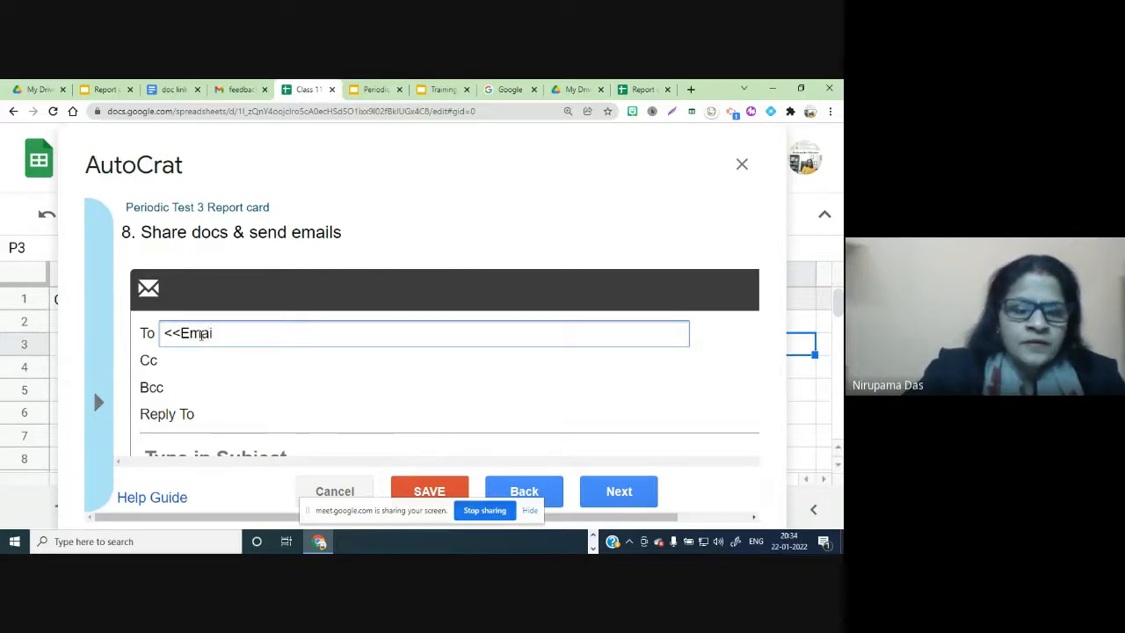
type("l")
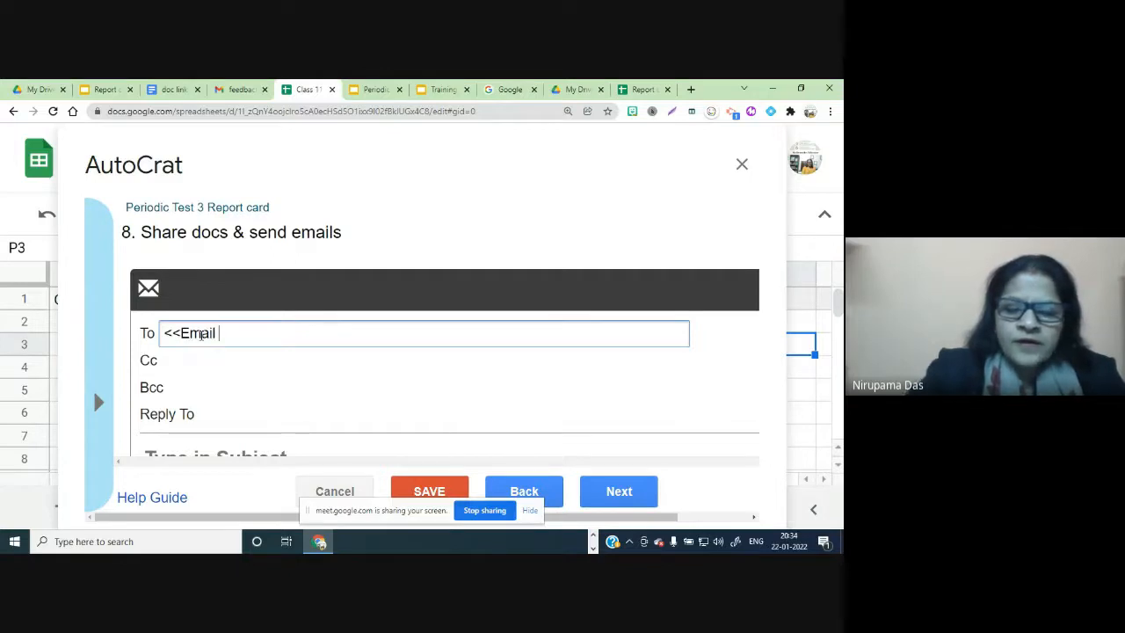
type(" Id")
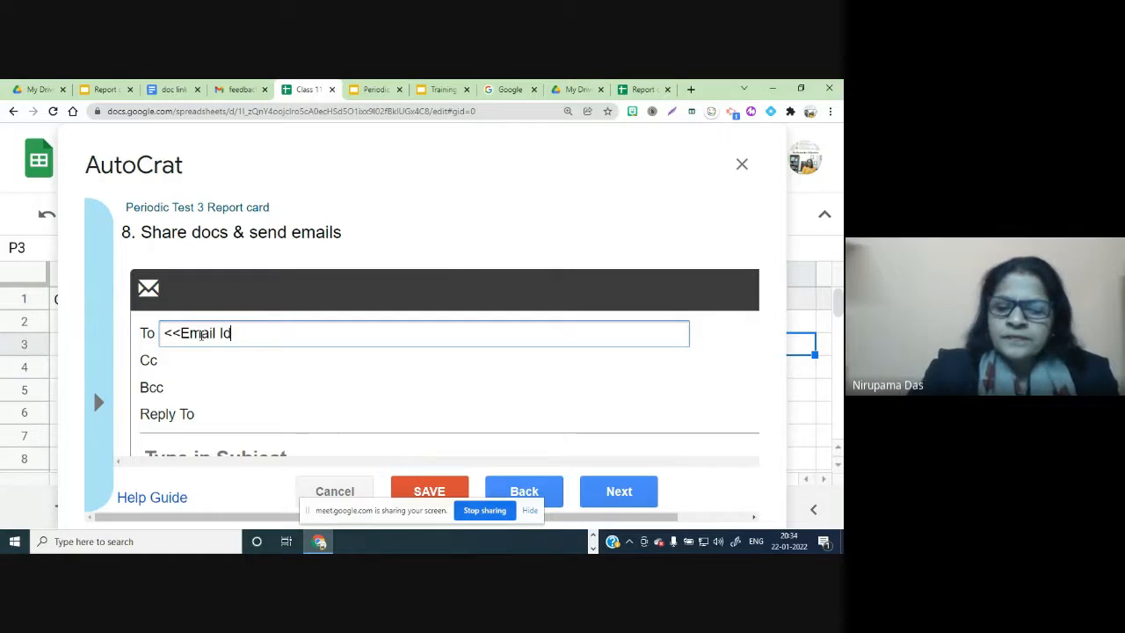
type(">>")
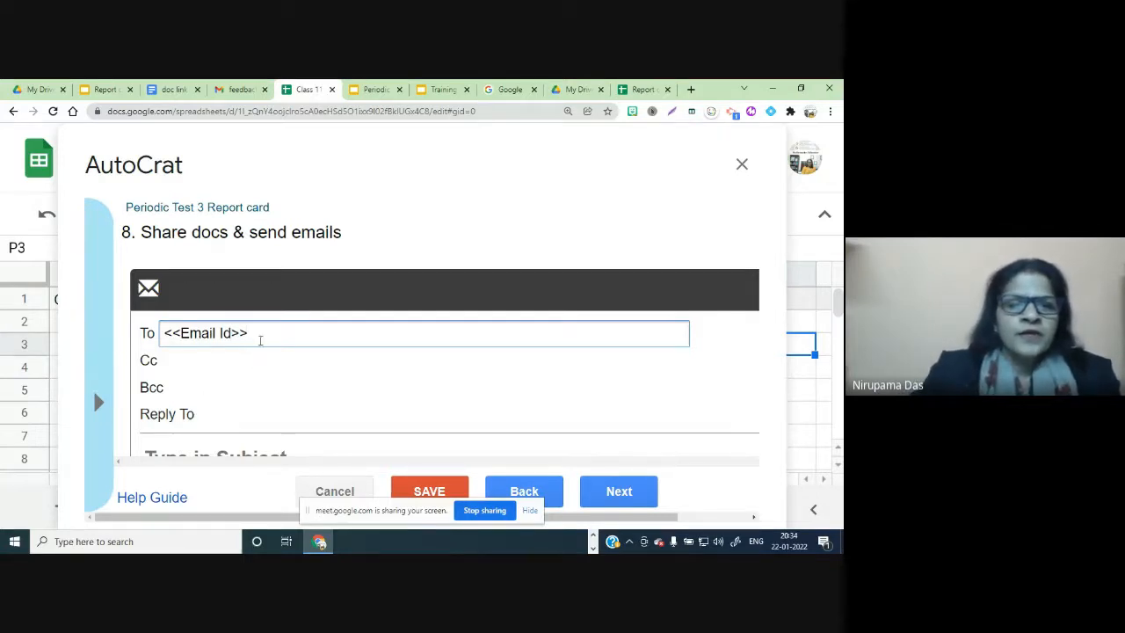
scroll(259, 384, "down", 1)
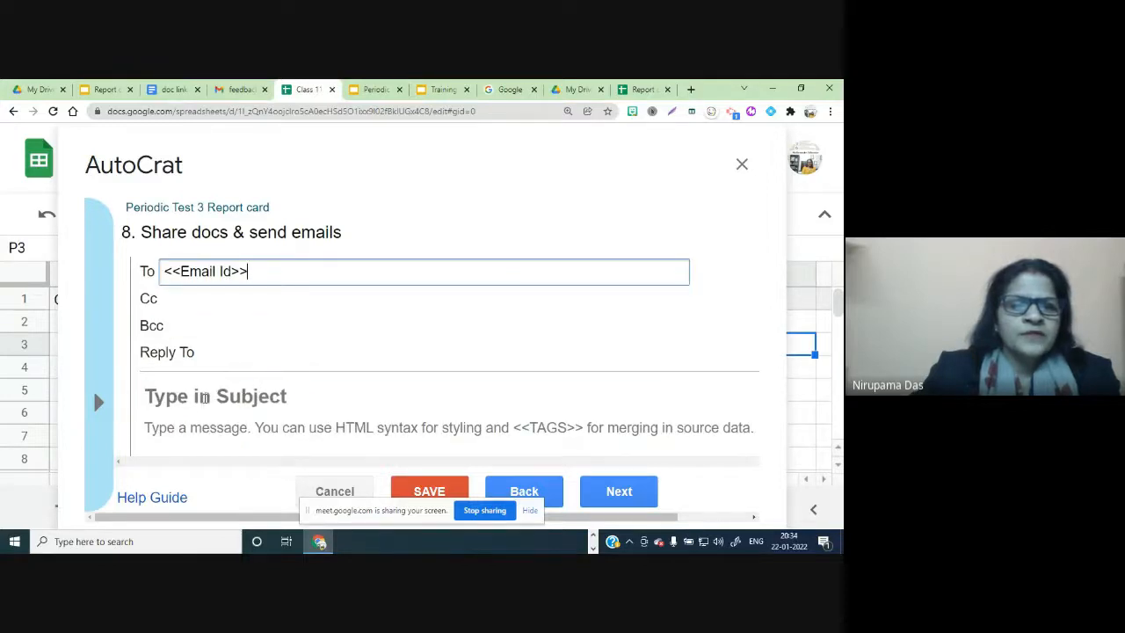
Enter "<<Name>> Report card" as the subject of the sharing email
left_click(204, 398)
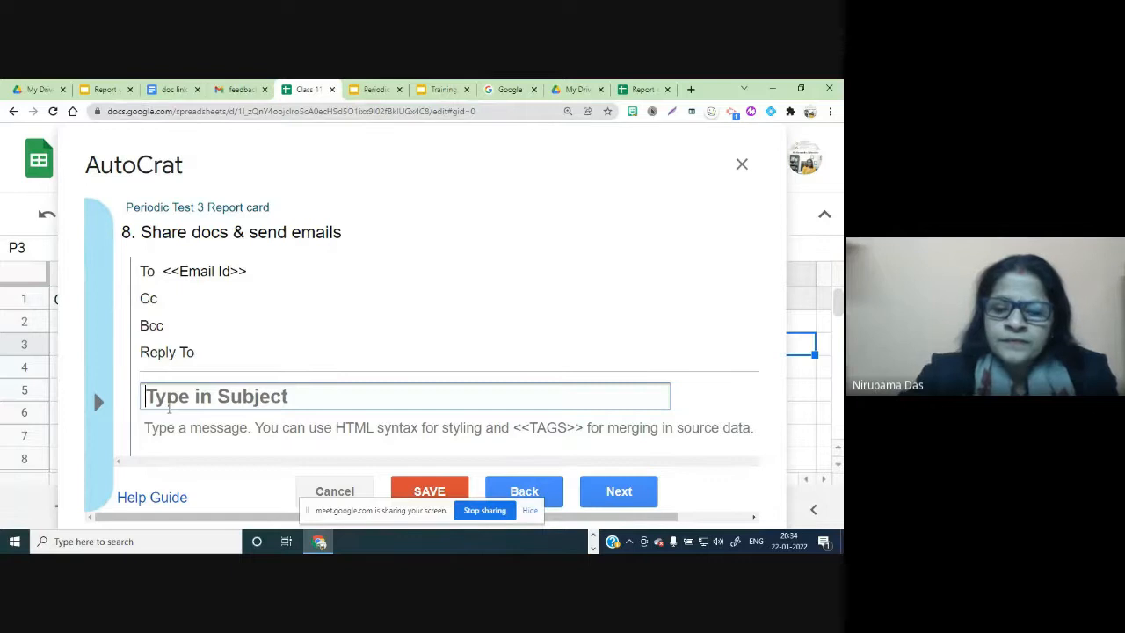
type("<<")
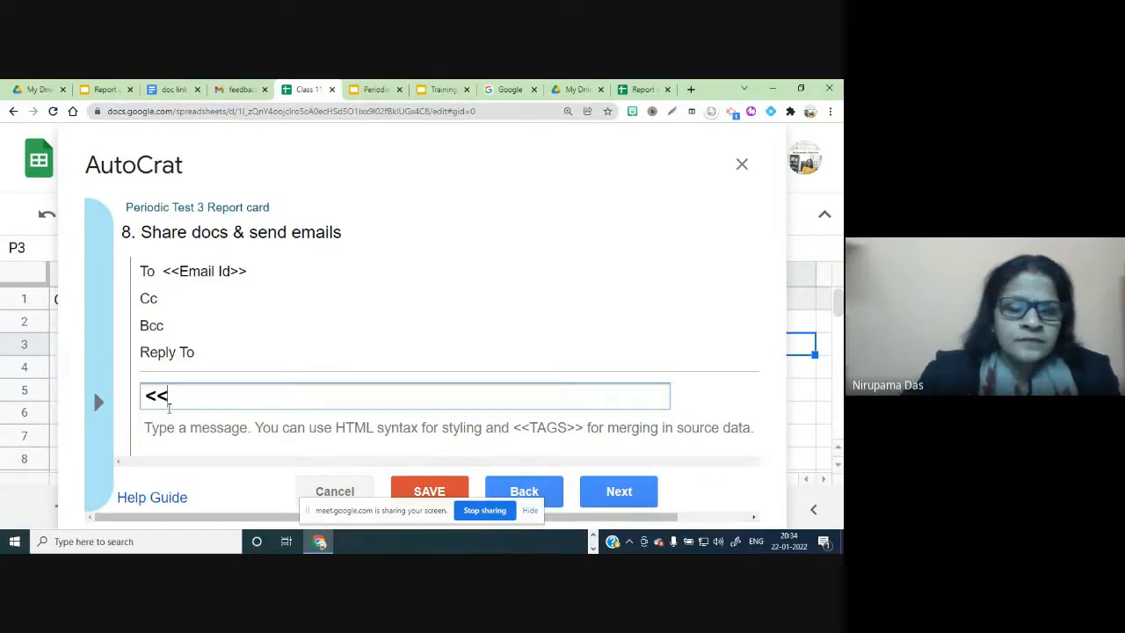
type("Nam")
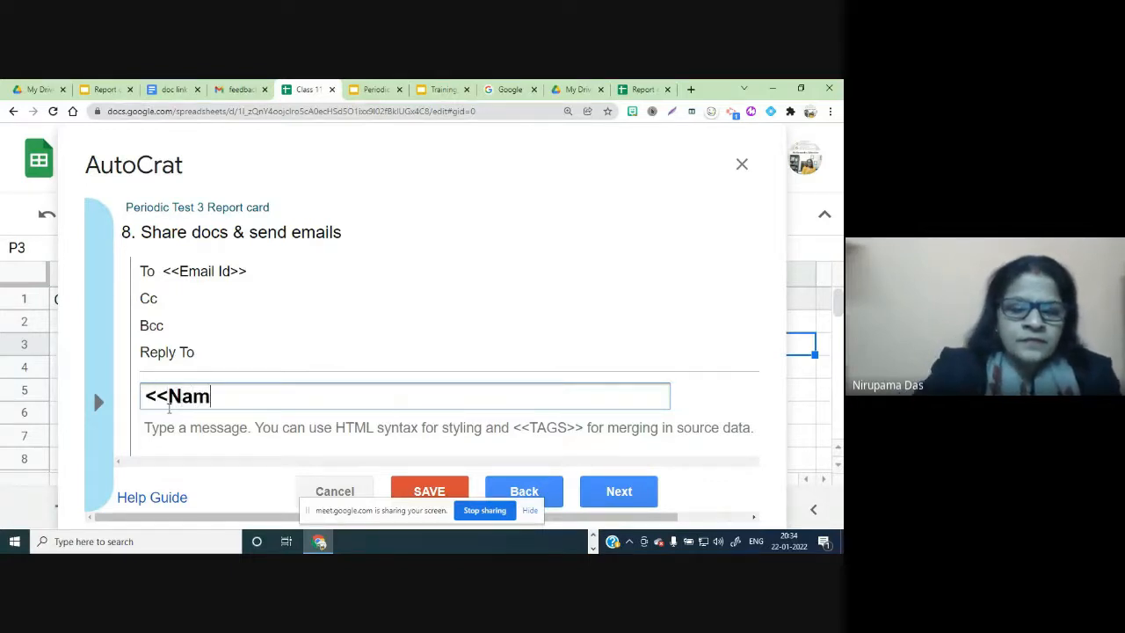
type("e>>")
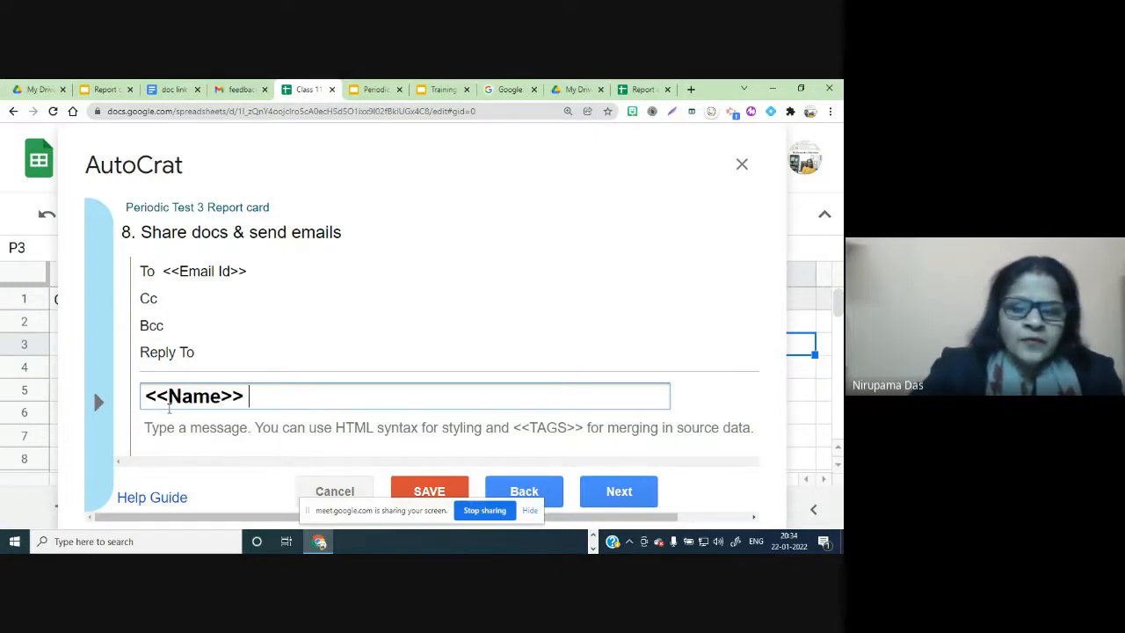
type(" Tr")
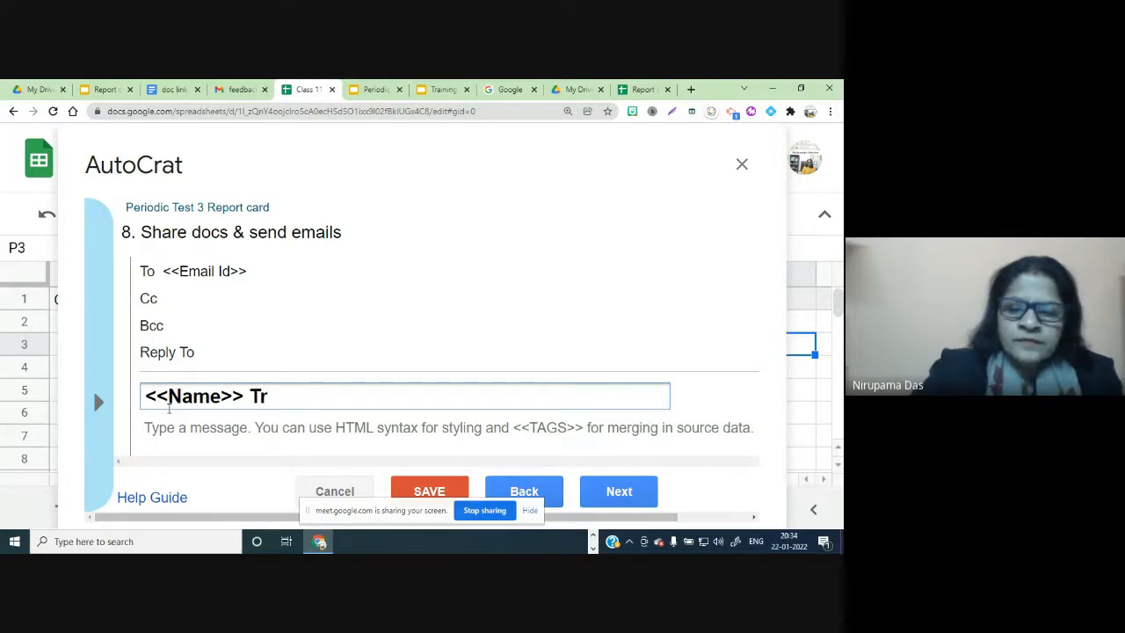
type("po")
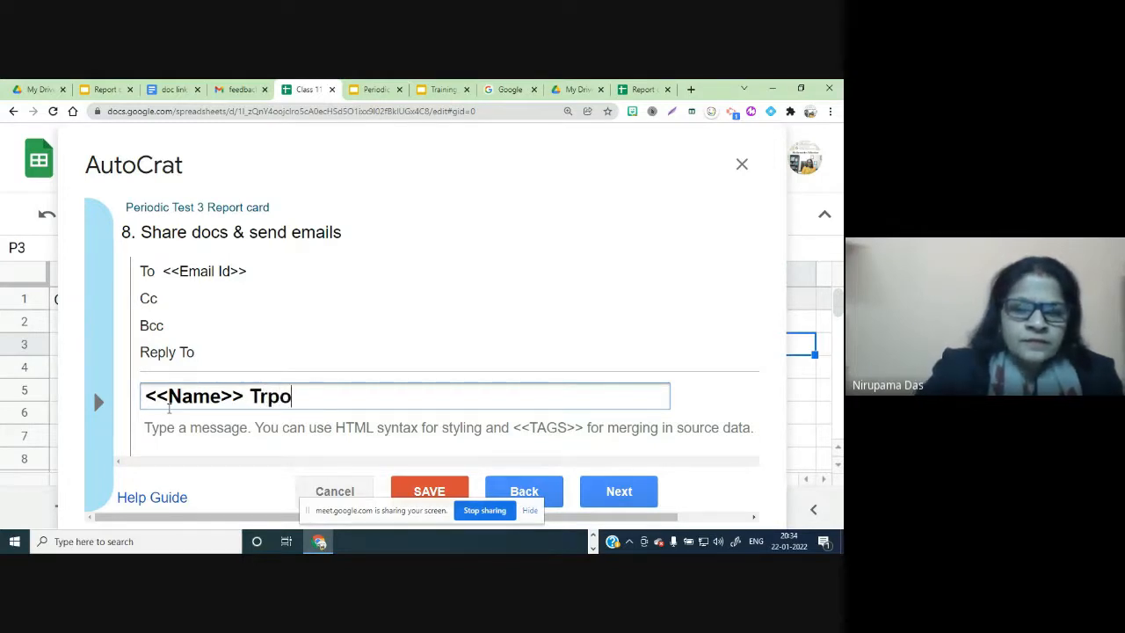
key("BackSpace")
key("BackSpace")
key("BackSpace")
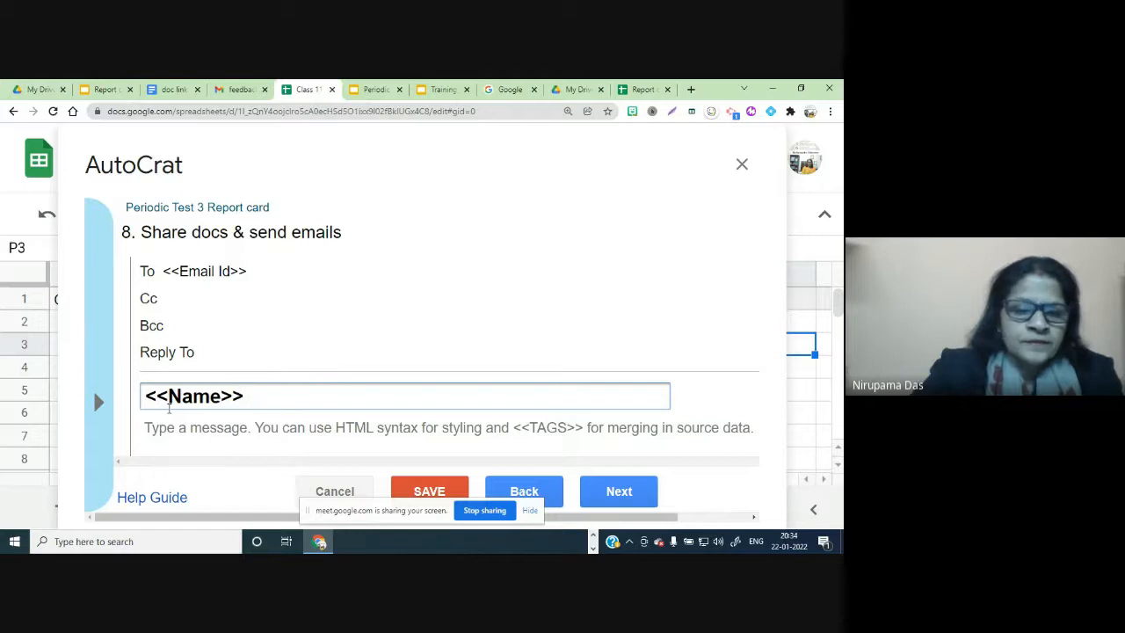
type("R")
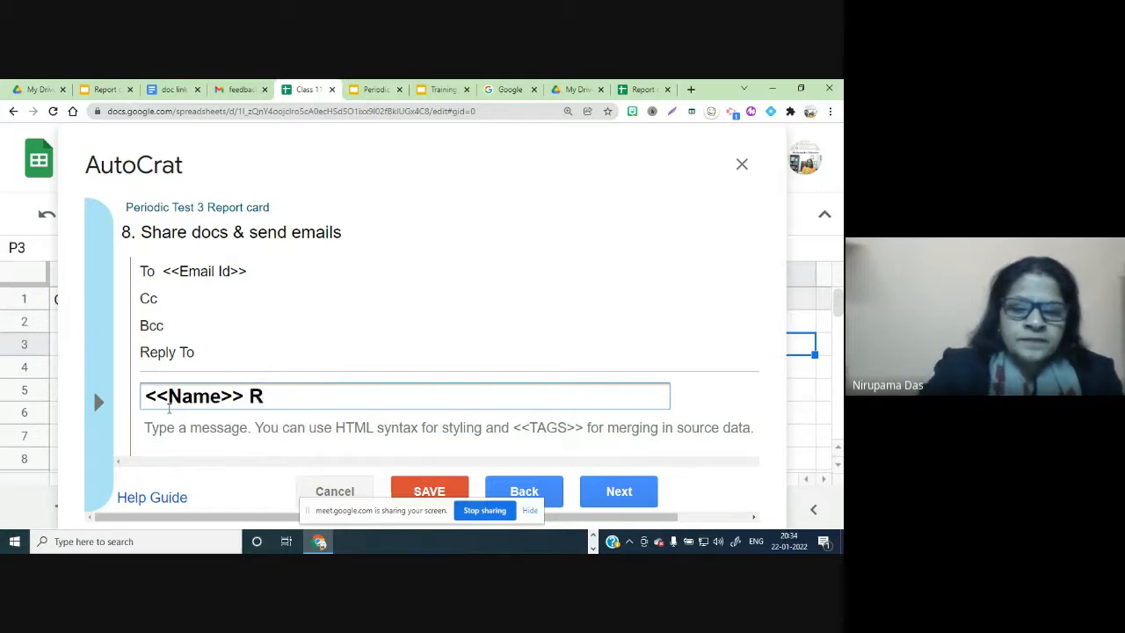
type("epo")
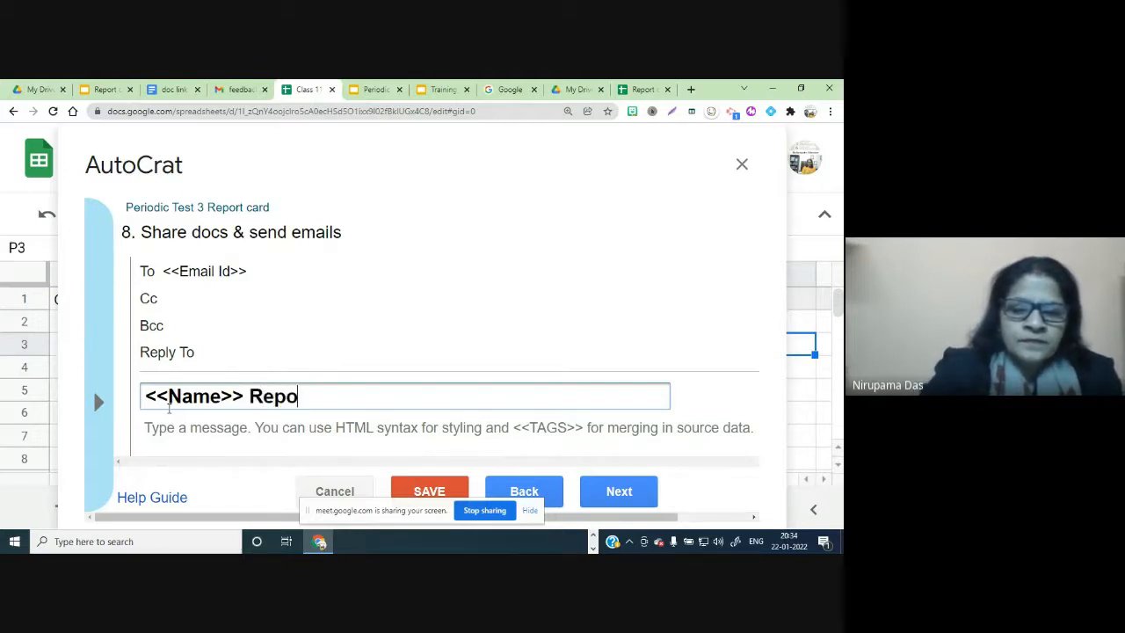
type("rt ca")
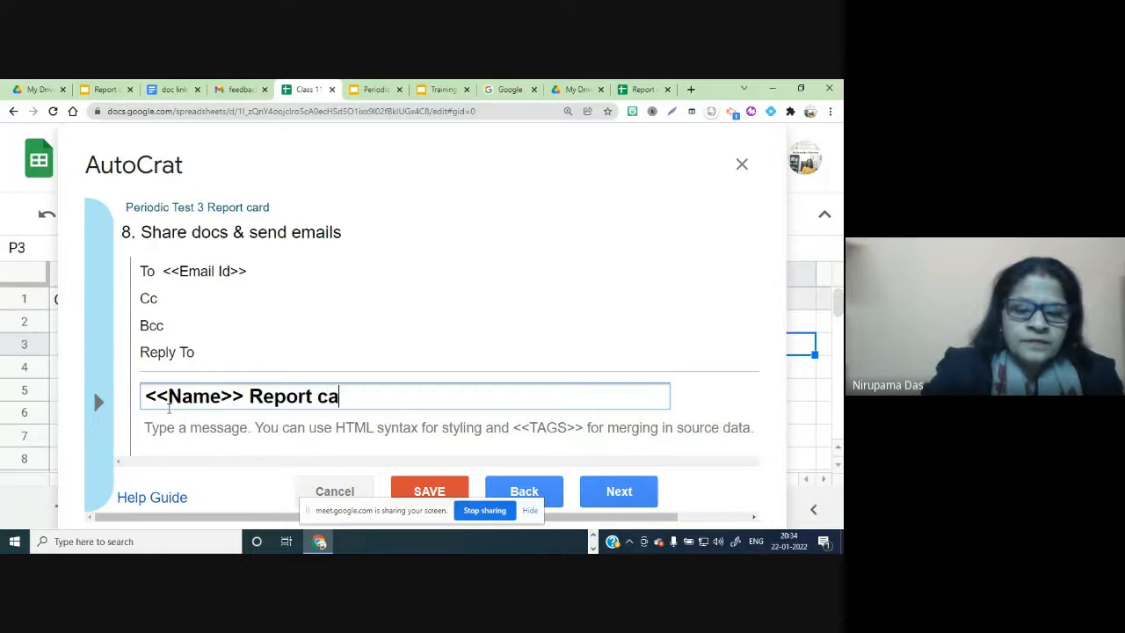
type("rt")
key("BackSpace")
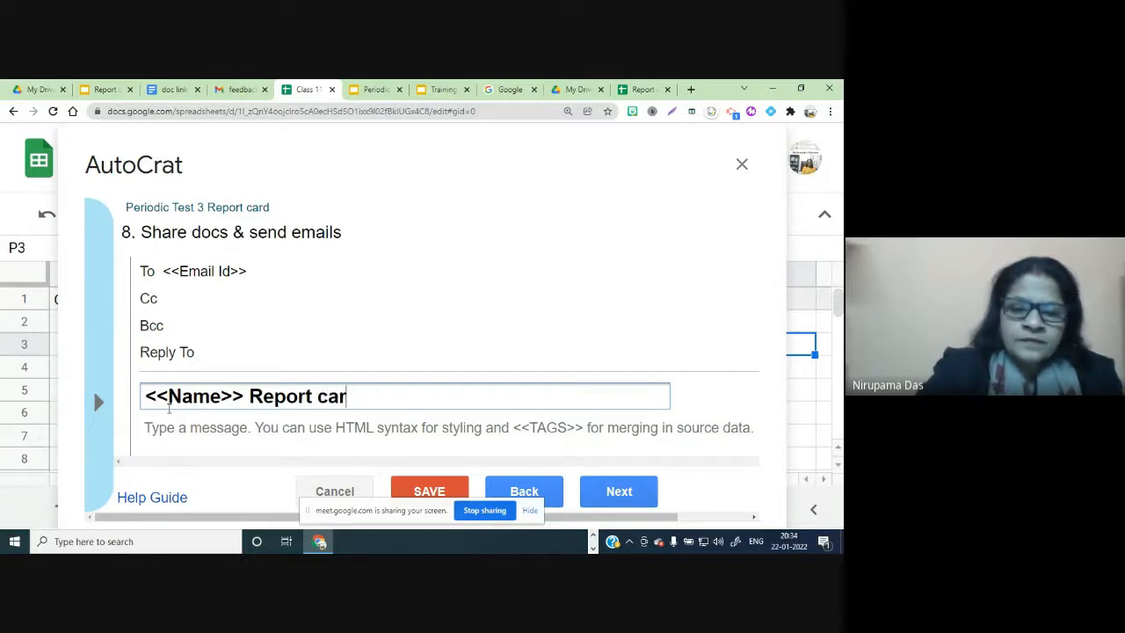
type("d")
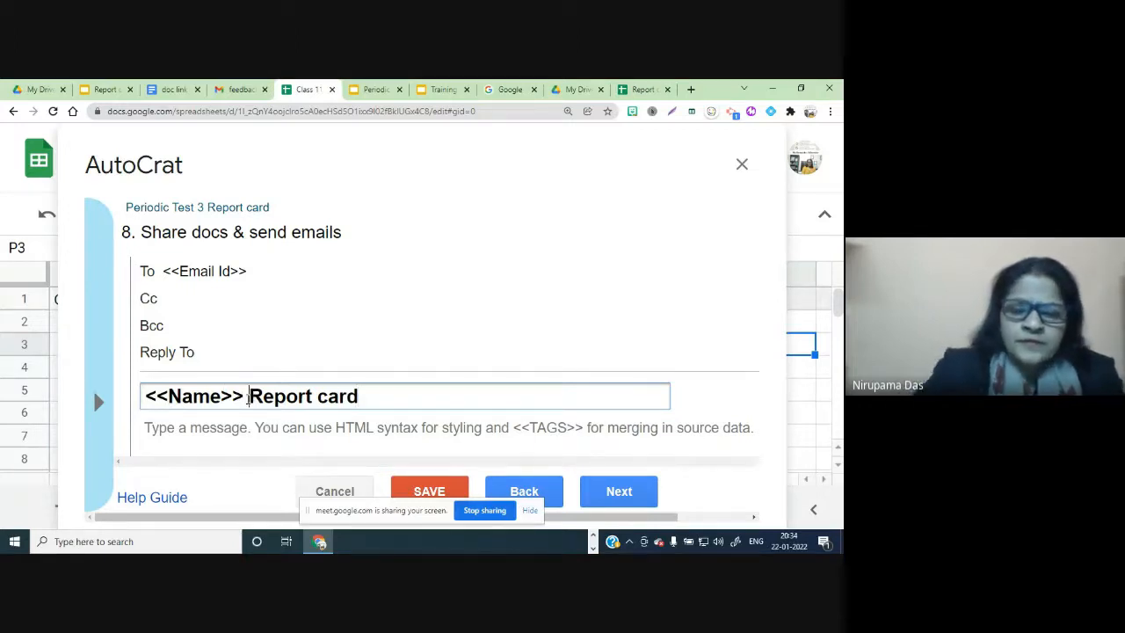
Insert "Periodic Test 3" before "Report card" in the email subject
type("Peri")
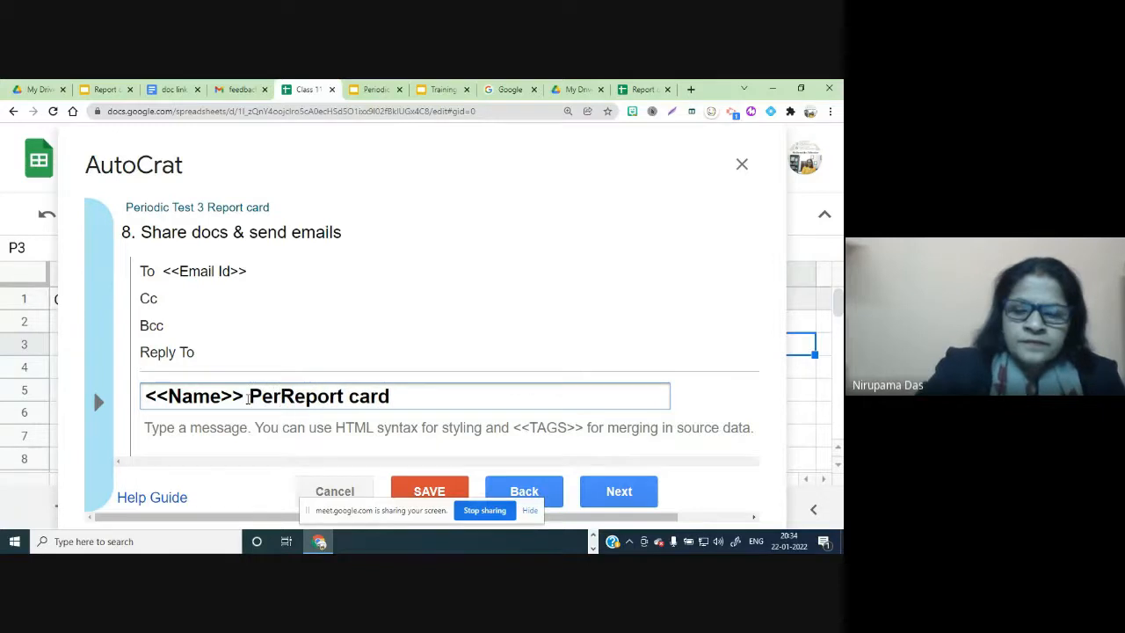
type("odic ")
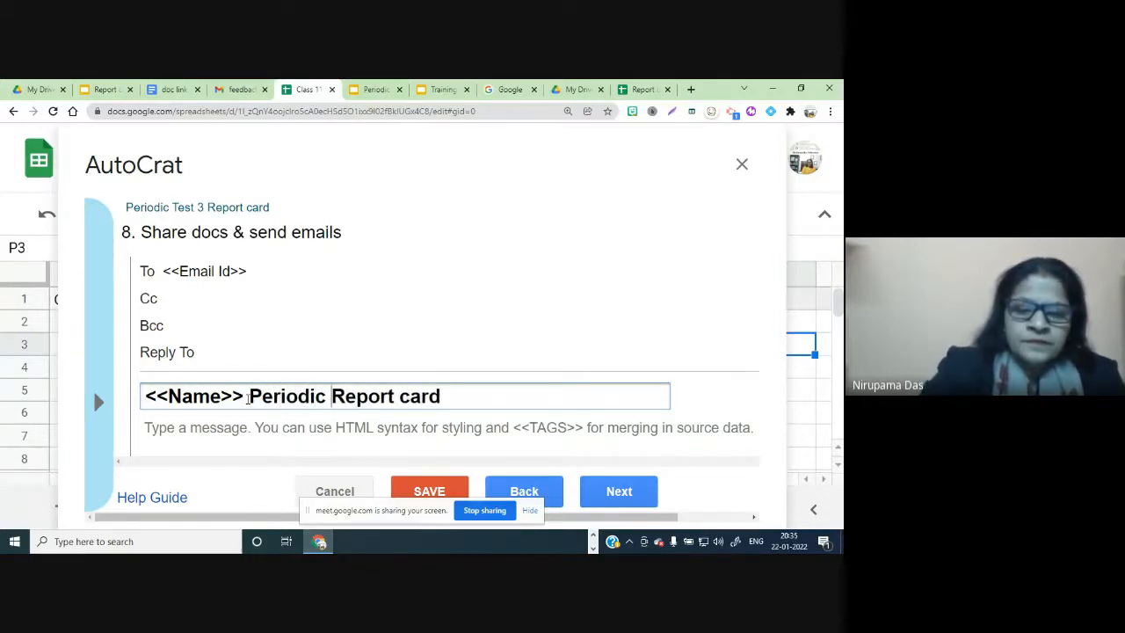
type("Test")
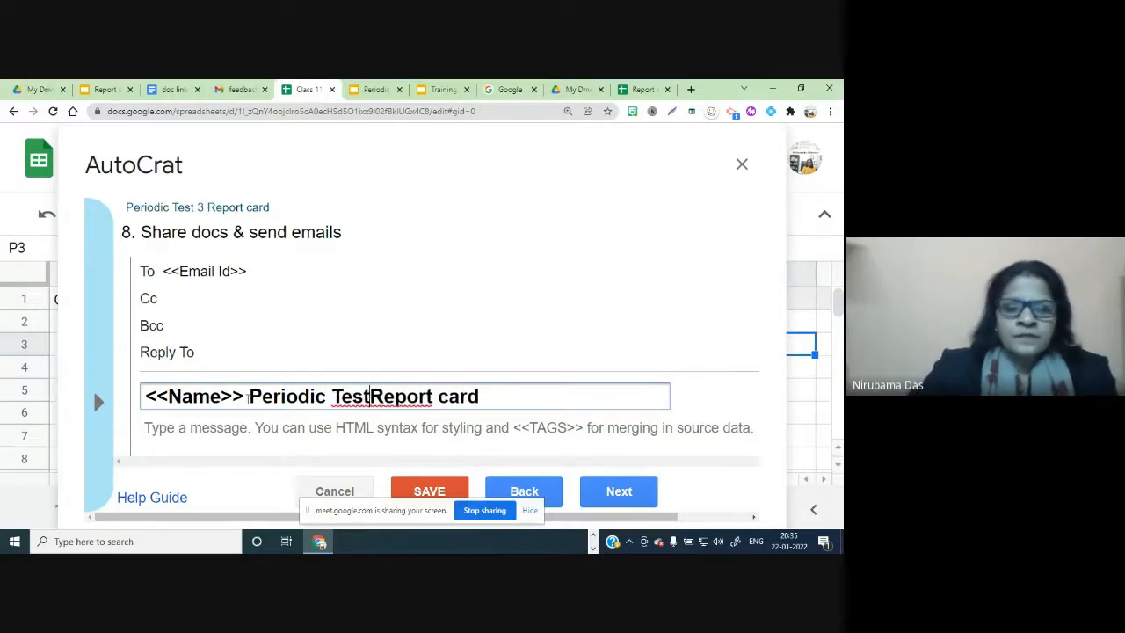
type(" 3")
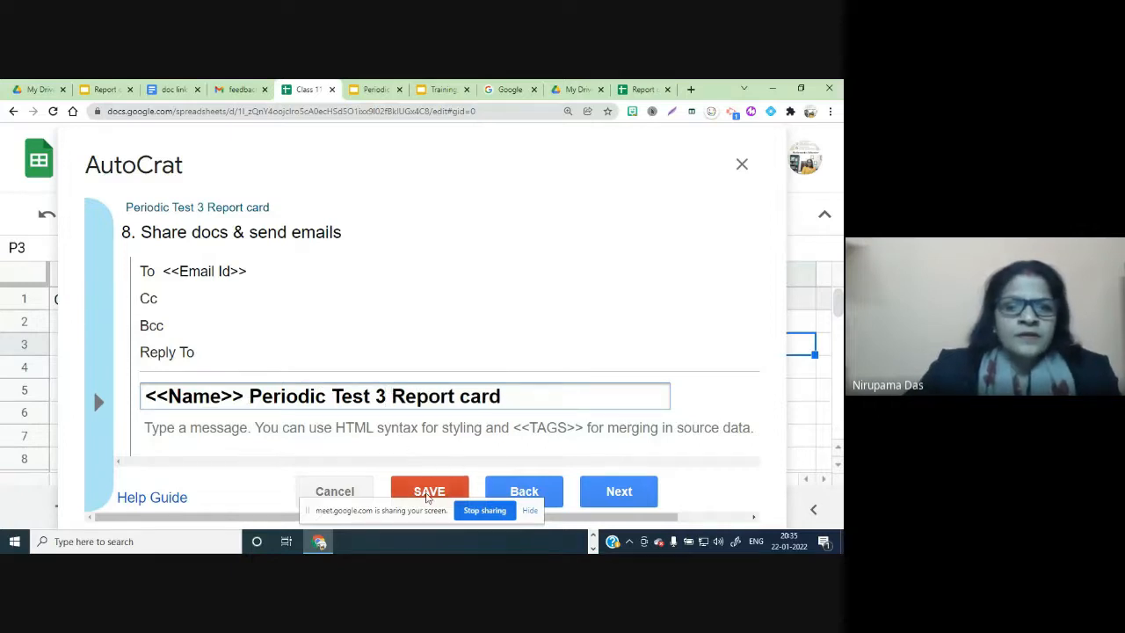
Leave the email message blank, keep the form and time triggers set to No, and save the job
scroll(522, 425, "down", 1)
scroll(521, 427, "down", 1)
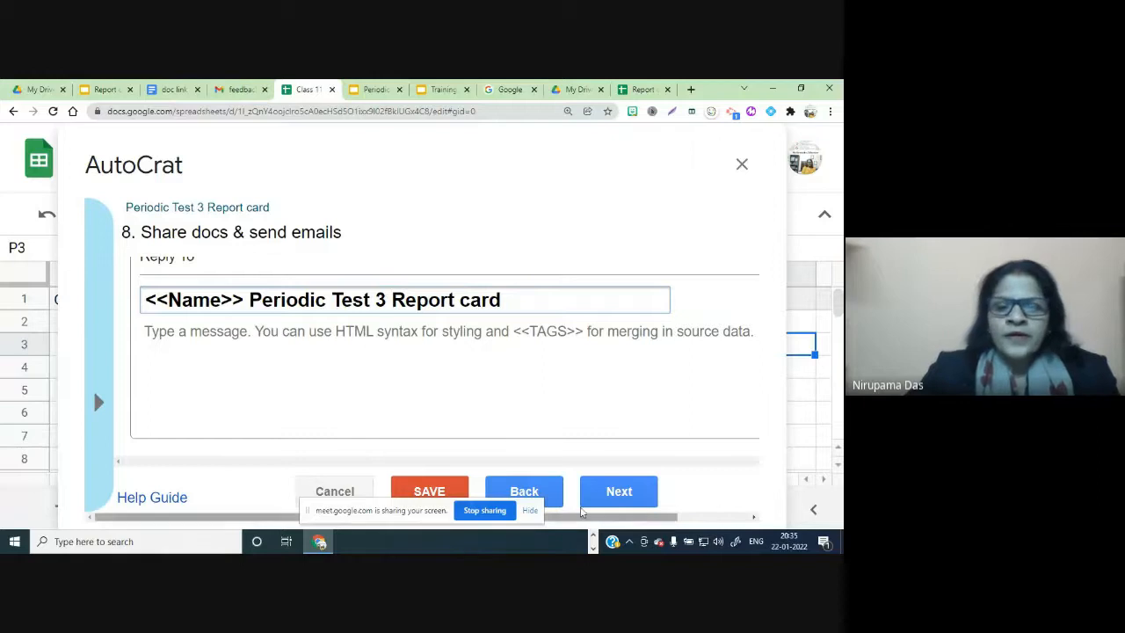
left_click(609, 498)
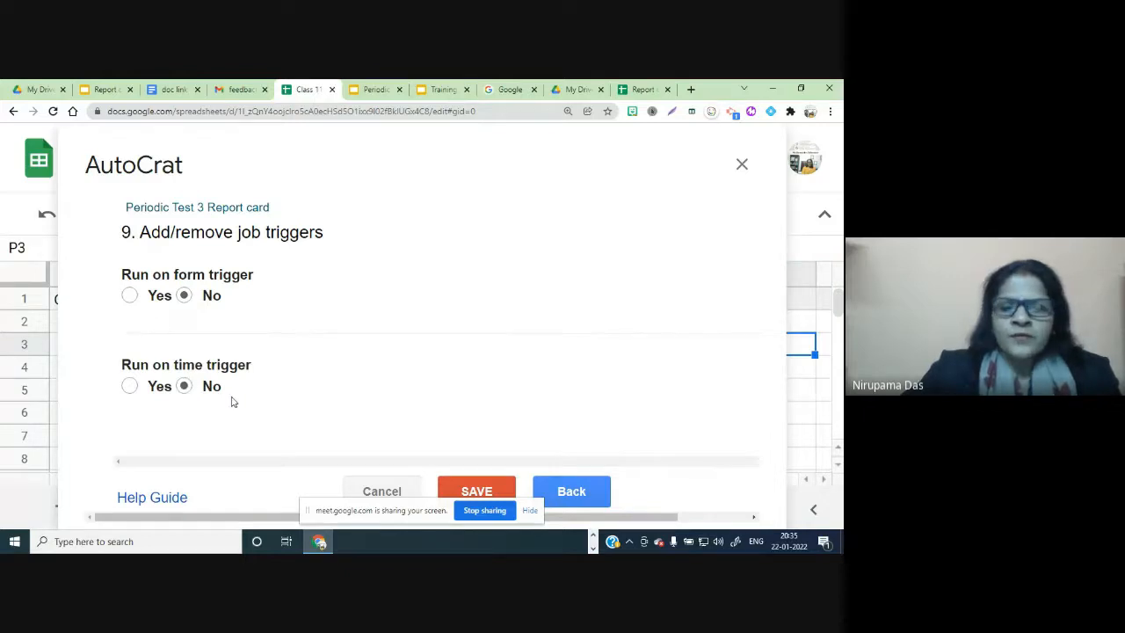
left_click(479, 492)
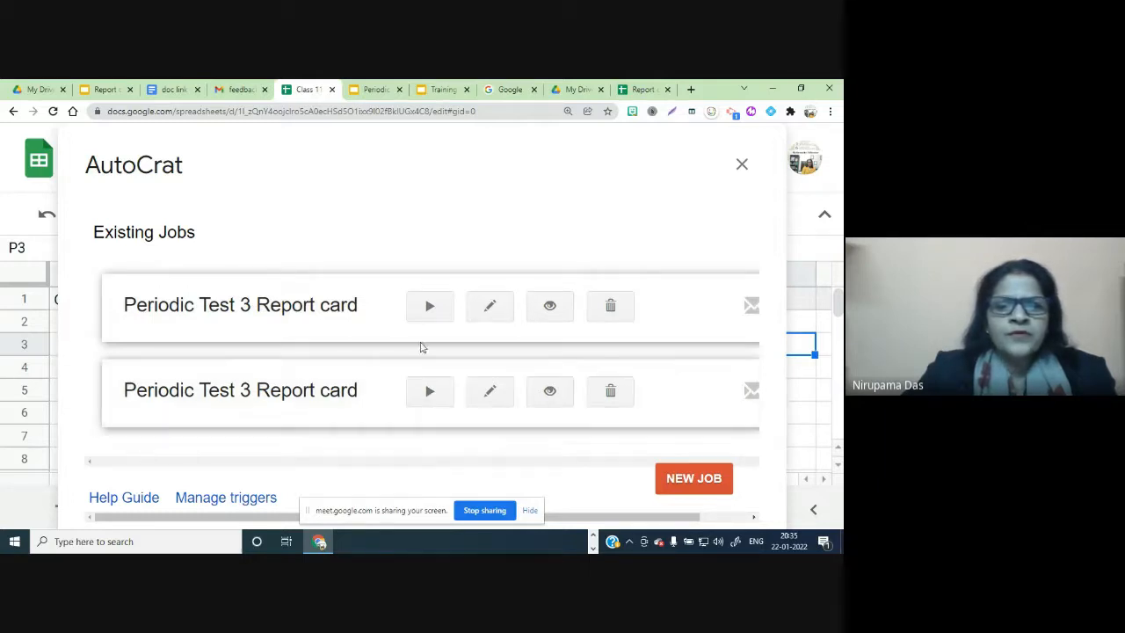
Run the second listed Periodic Test 3 Report card job and preview the merged PDF linked in cell P3 of the sheet
left_click(429, 392)
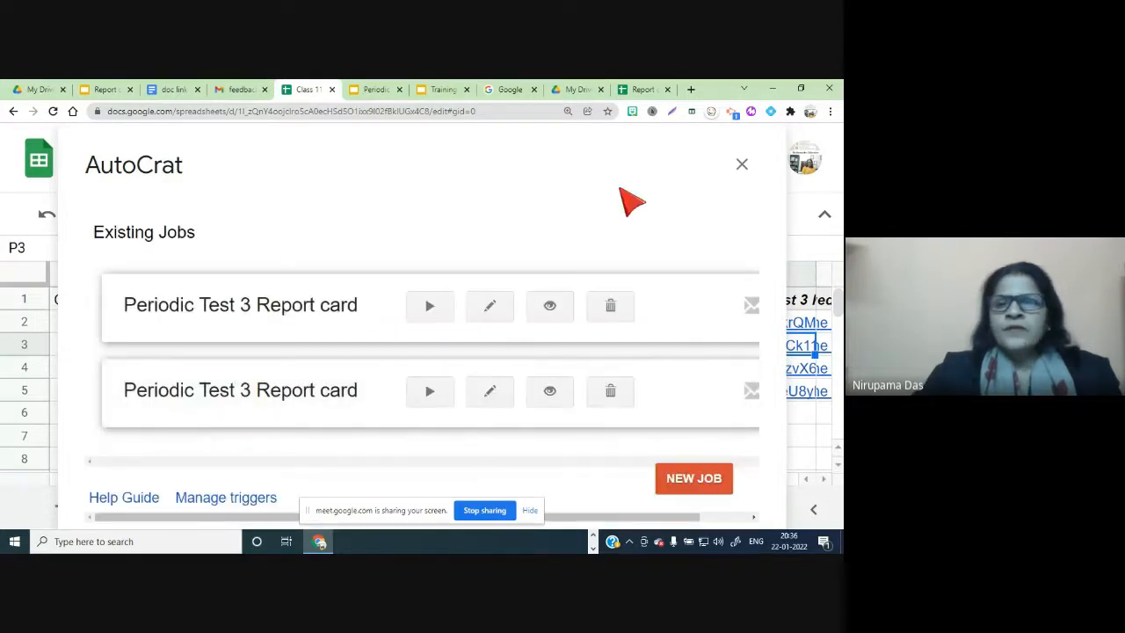
left_click(742, 168)
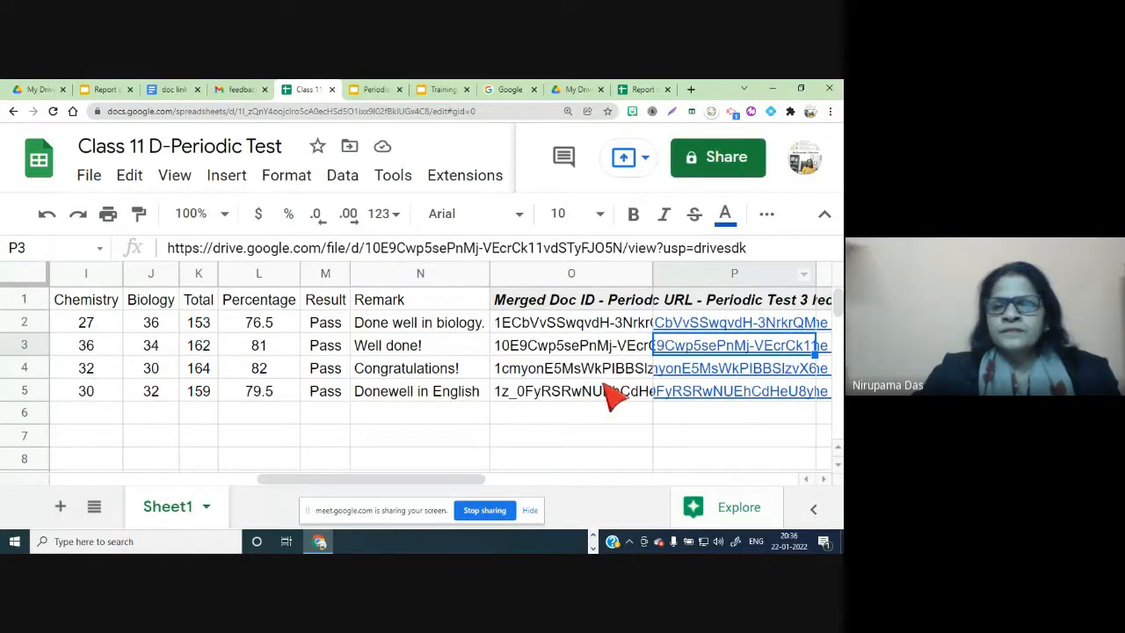
left_click(714, 352)
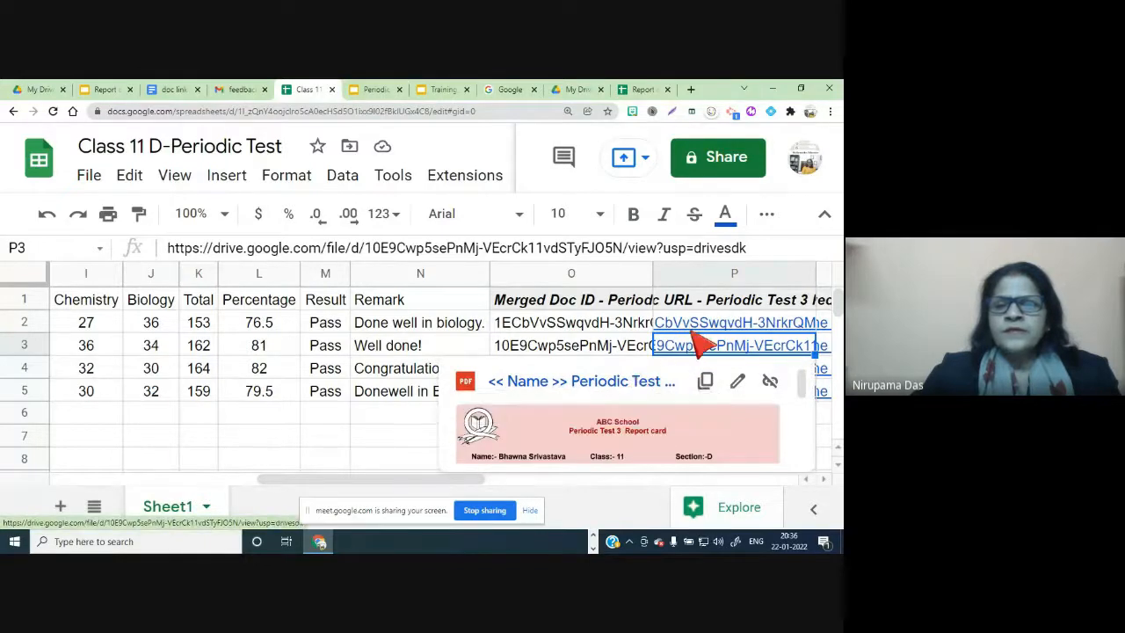
scroll(703, 356, "down", 3)
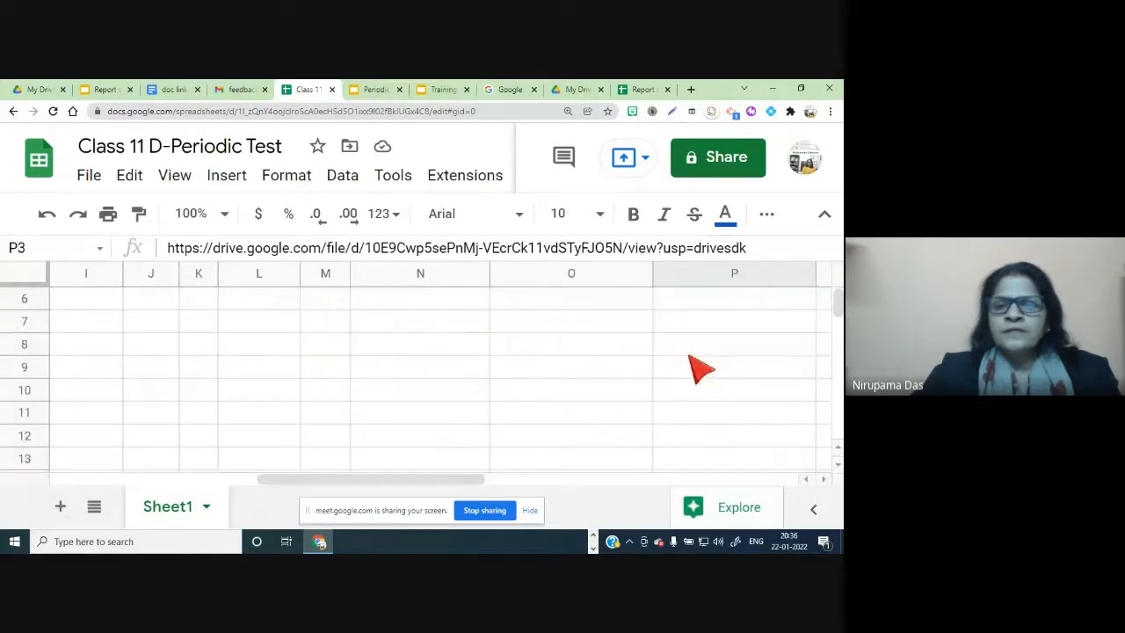
scroll(703, 365, "up", 1)
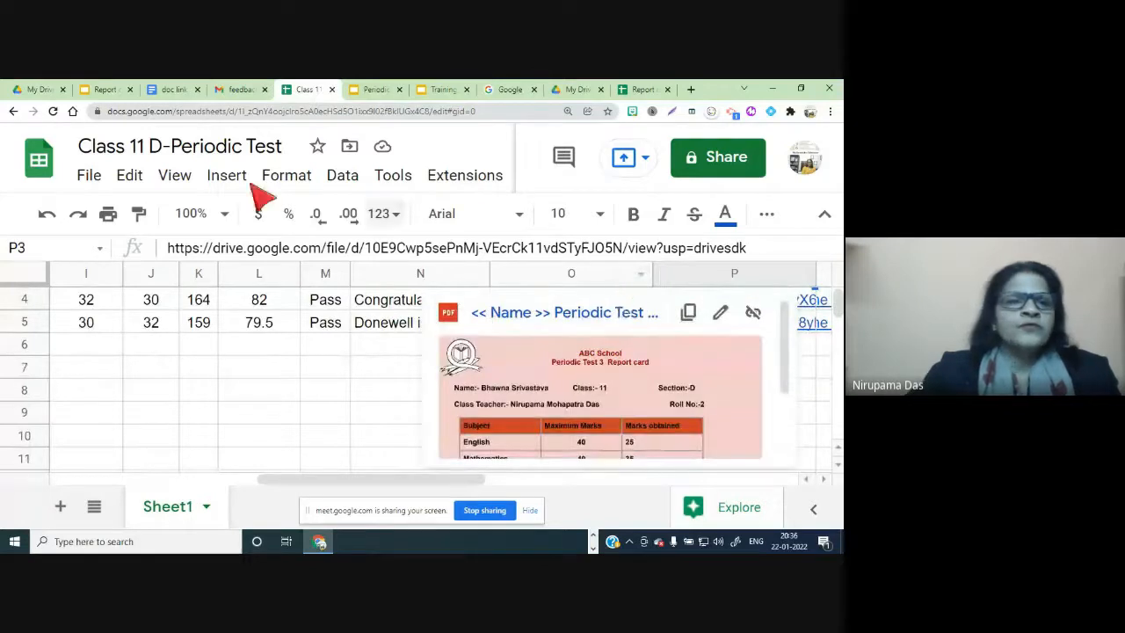
Switch to Gmail from Google Drive and open the PDF attached to the newest Periodic Test 3 Report card email
left_click(37, 91)
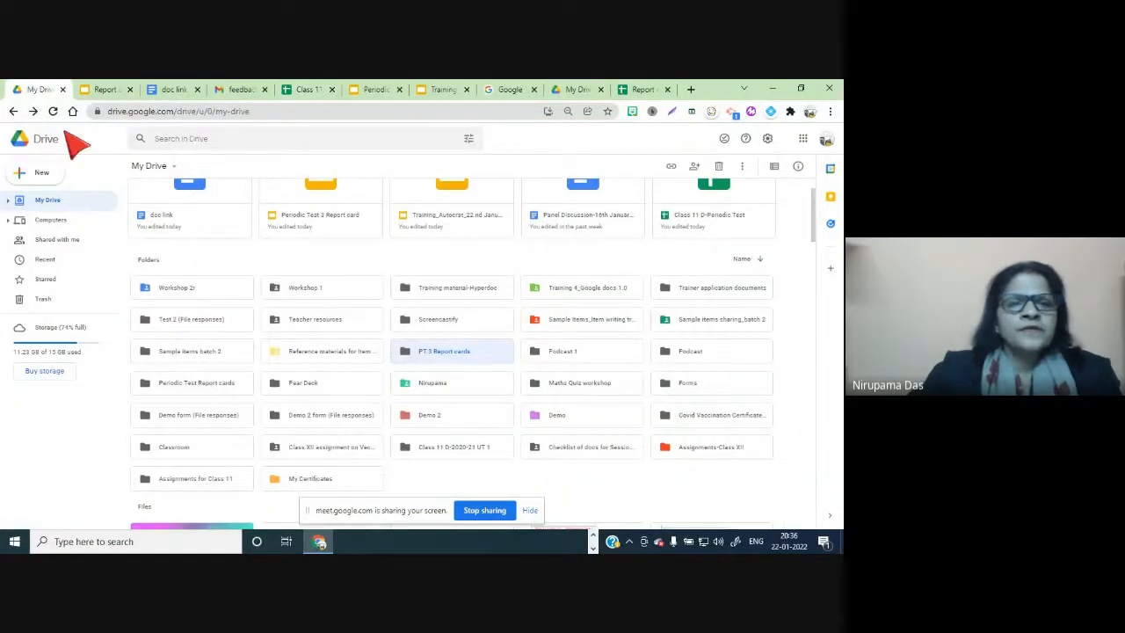
left_click(803, 141)
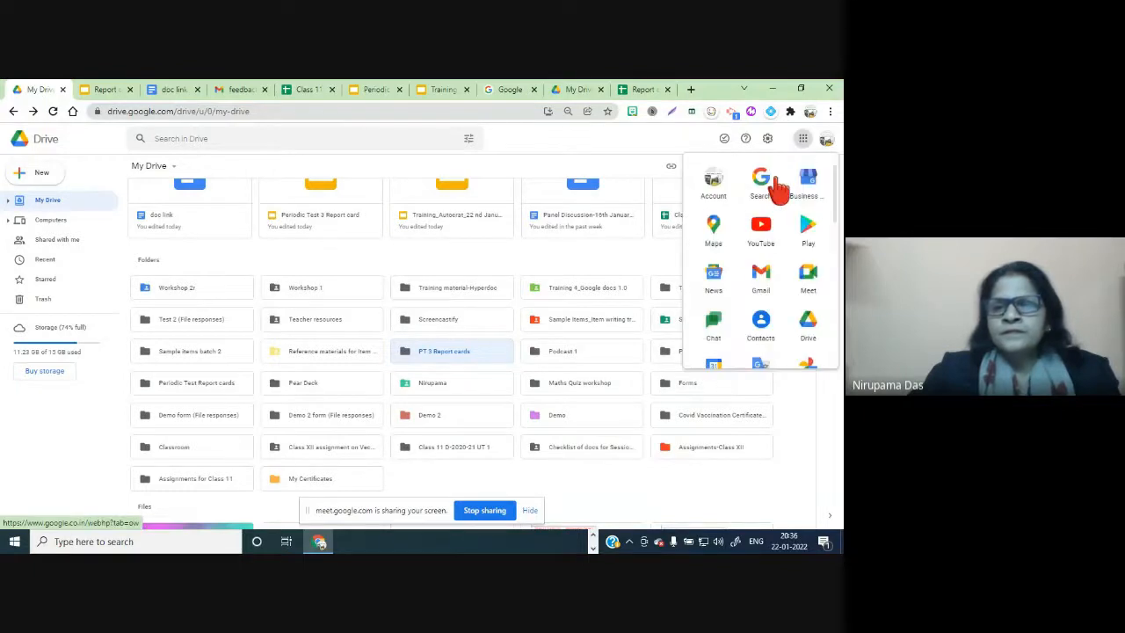
left_click(762, 281)
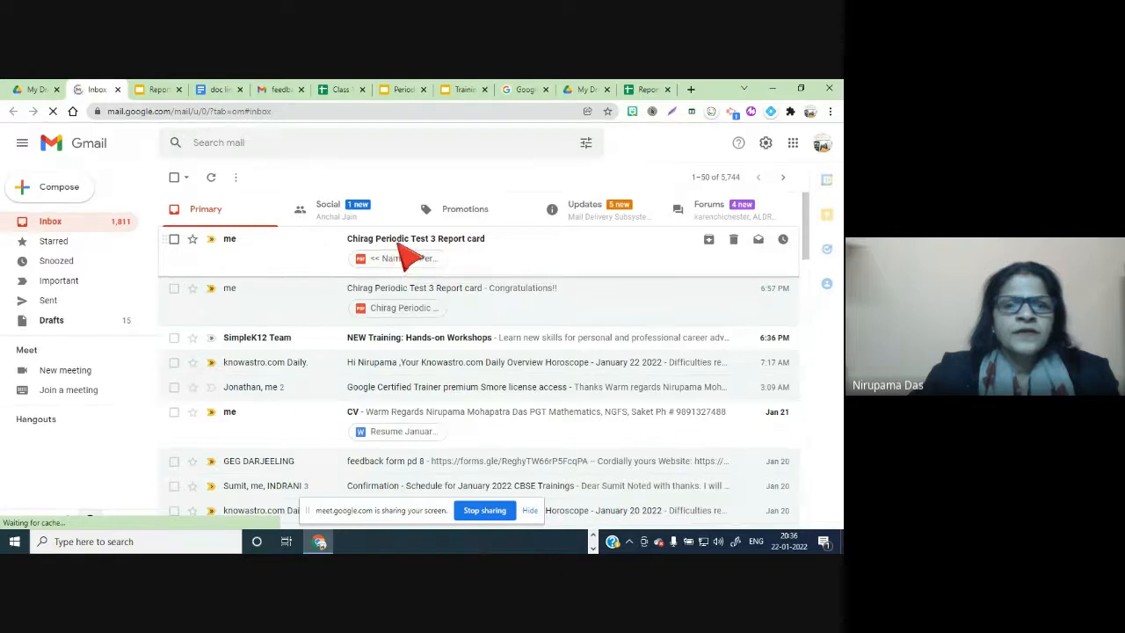
left_click(393, 262)
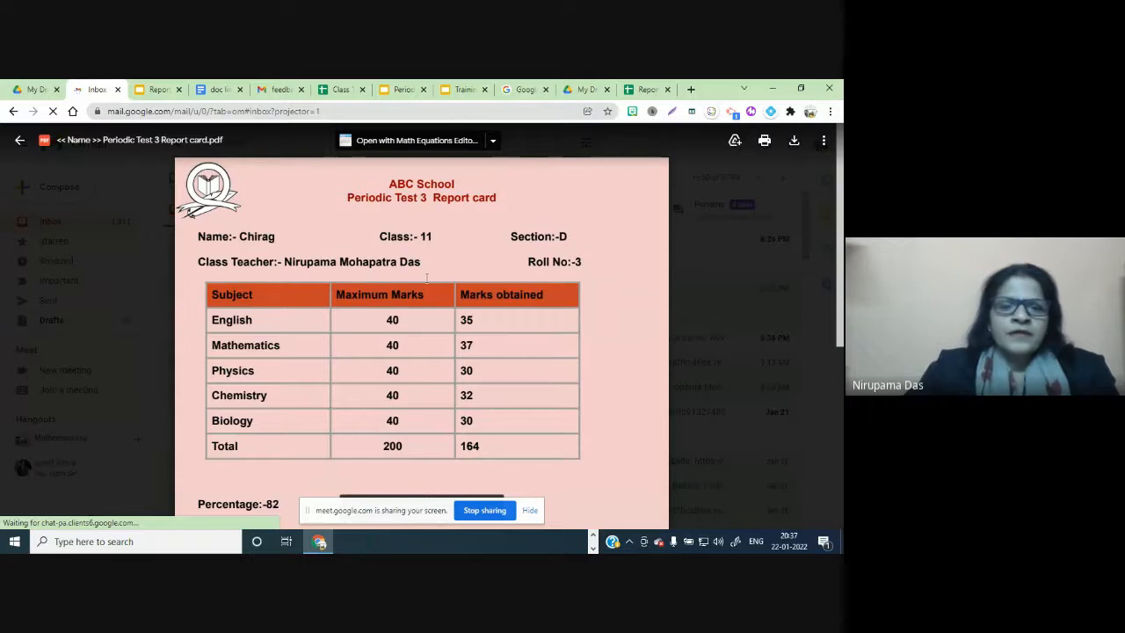
Examine the emailed report card's student details, subject marks, percentage, result, remark and signature lines
scroll(542, 278, "down", 5)
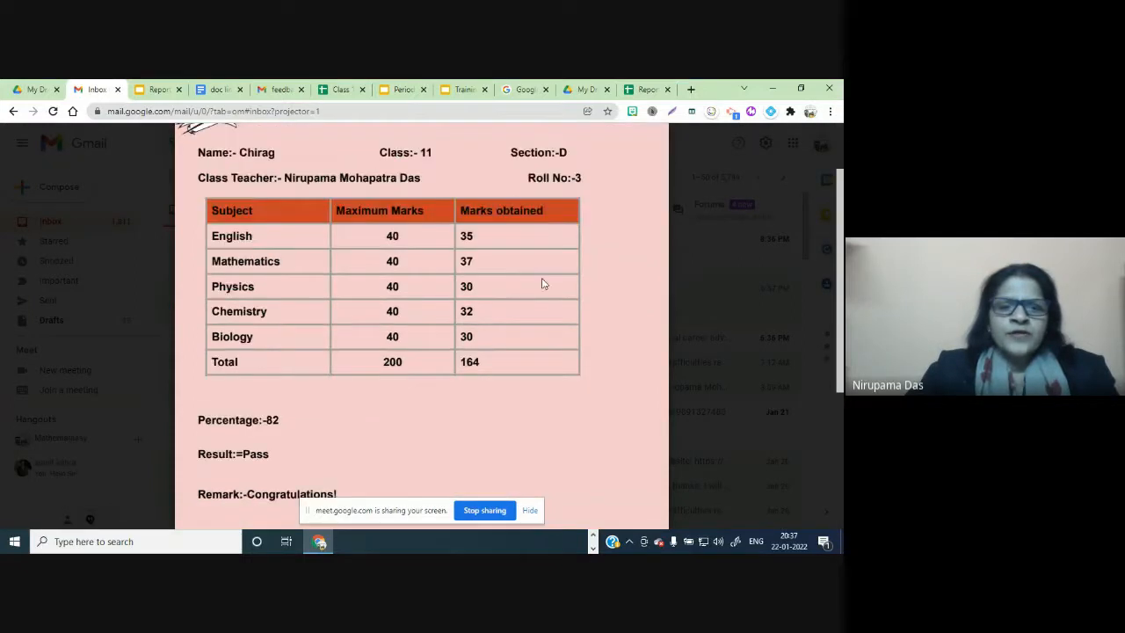
scroll(543, 278, "up", 5)
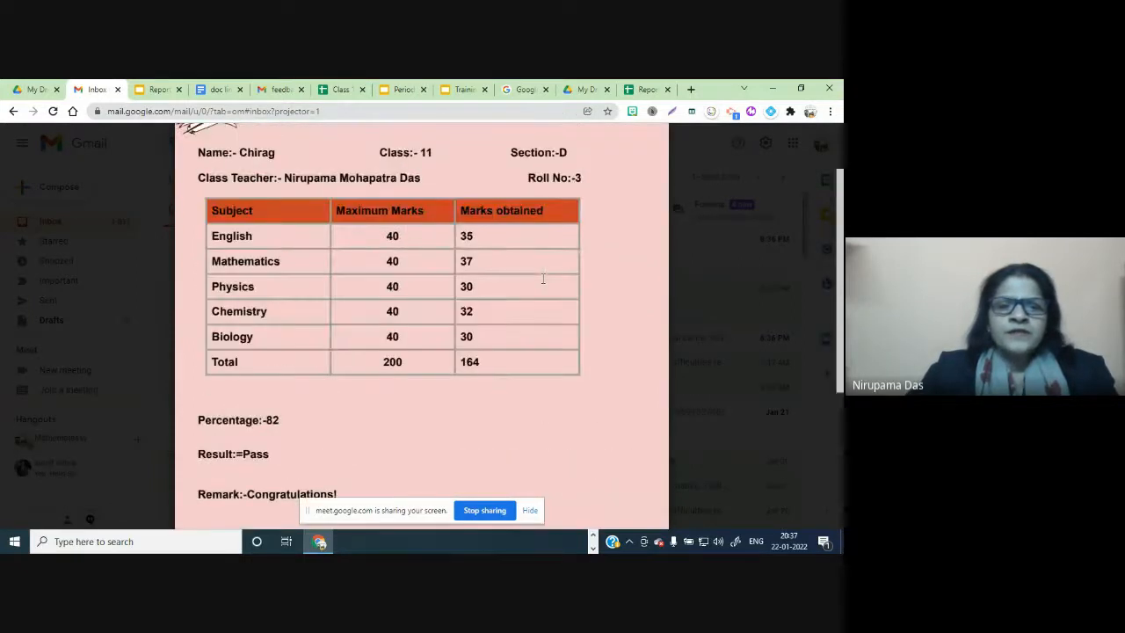
scroll(532, 286, "down", 1)
scroll(532, 286, "down", 3)
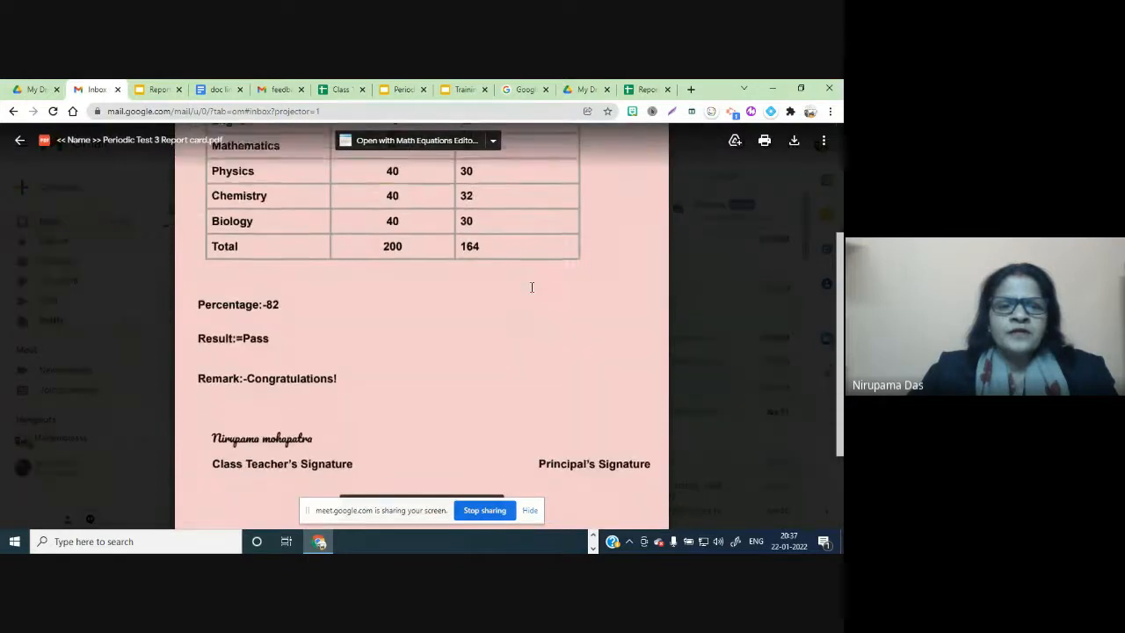
scroll(532, 287, "down", 1)
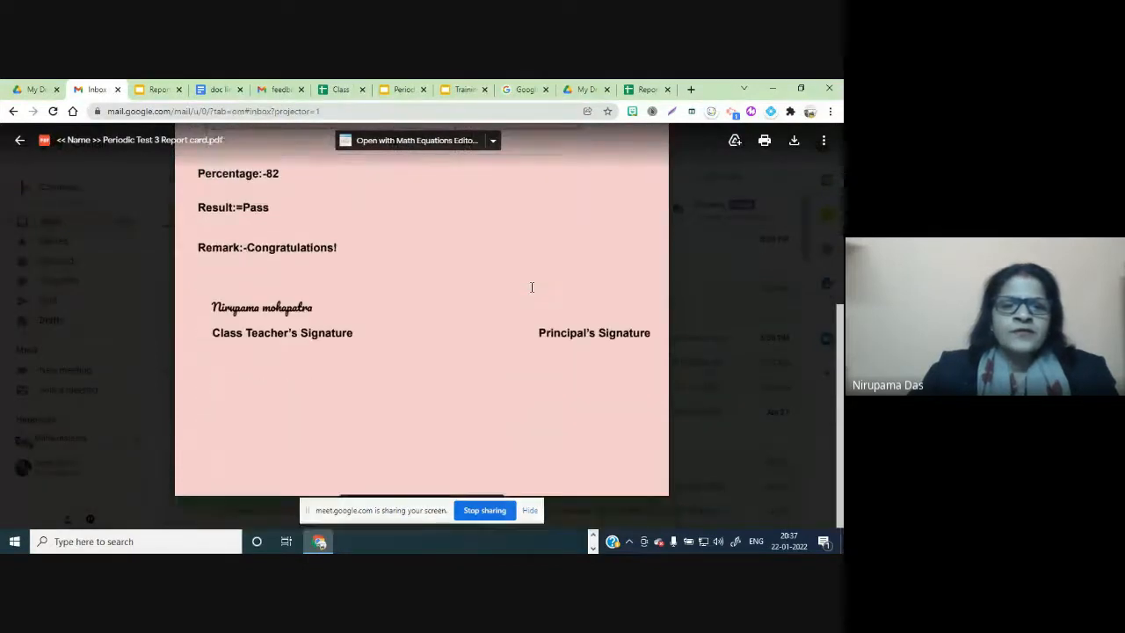
scroll(532, 286, "up", 6)
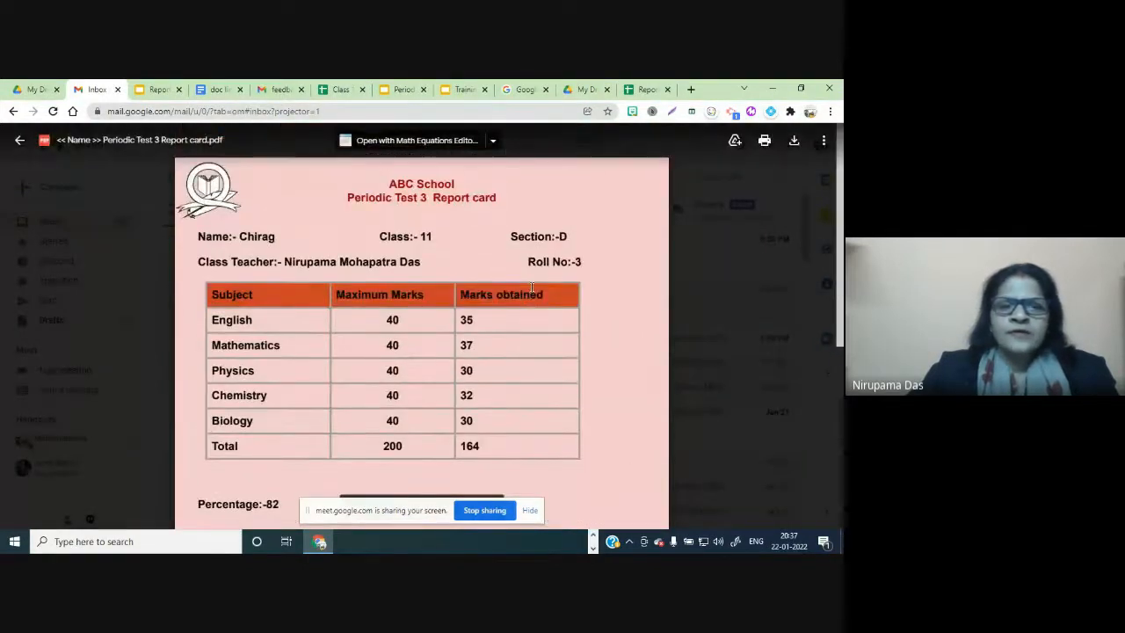
scroll(532, 287, "down", 1)
scroll(532, 287, "up", 1)
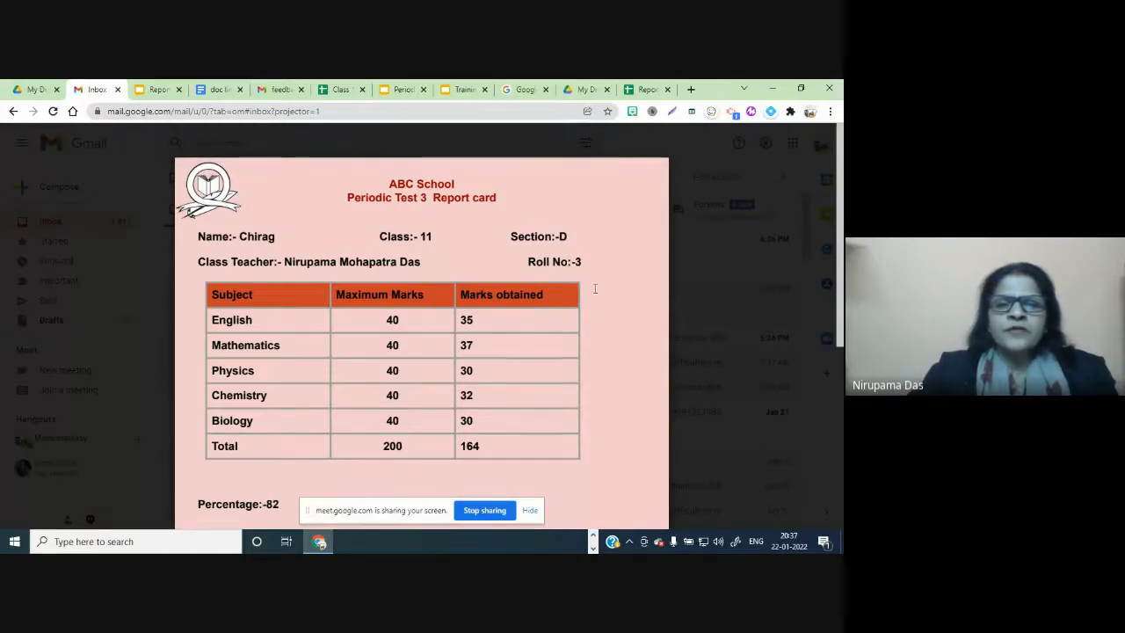
scroll(597, 305, "down", 1)
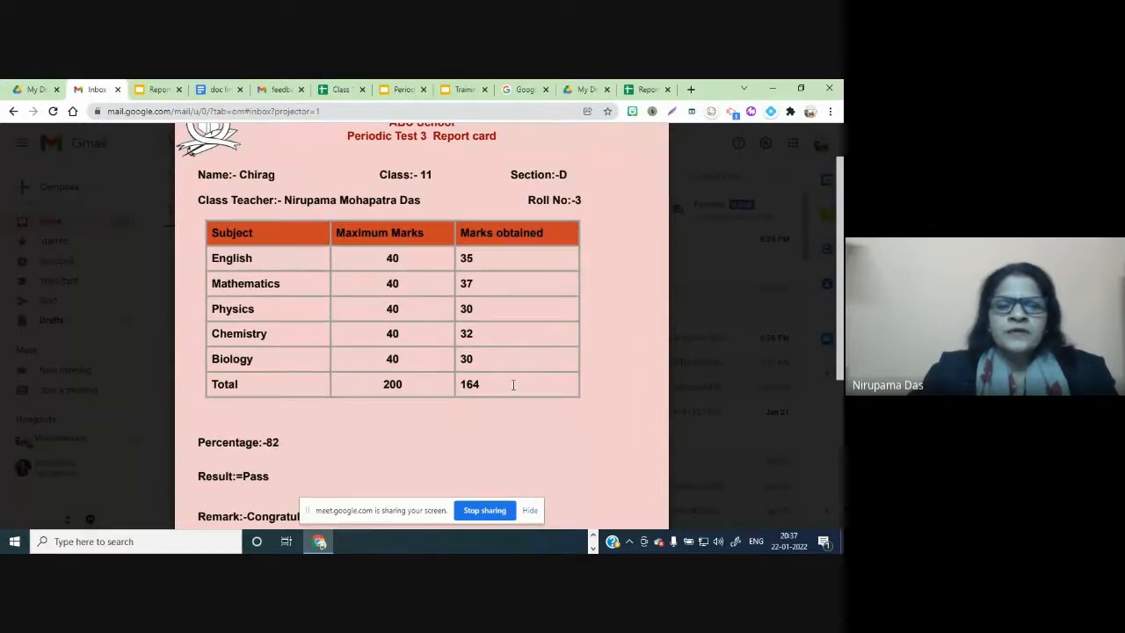
Review the lower part of the emailed report card, from the marks table down to the signature lines
scroll(514, 384, "down", 2)
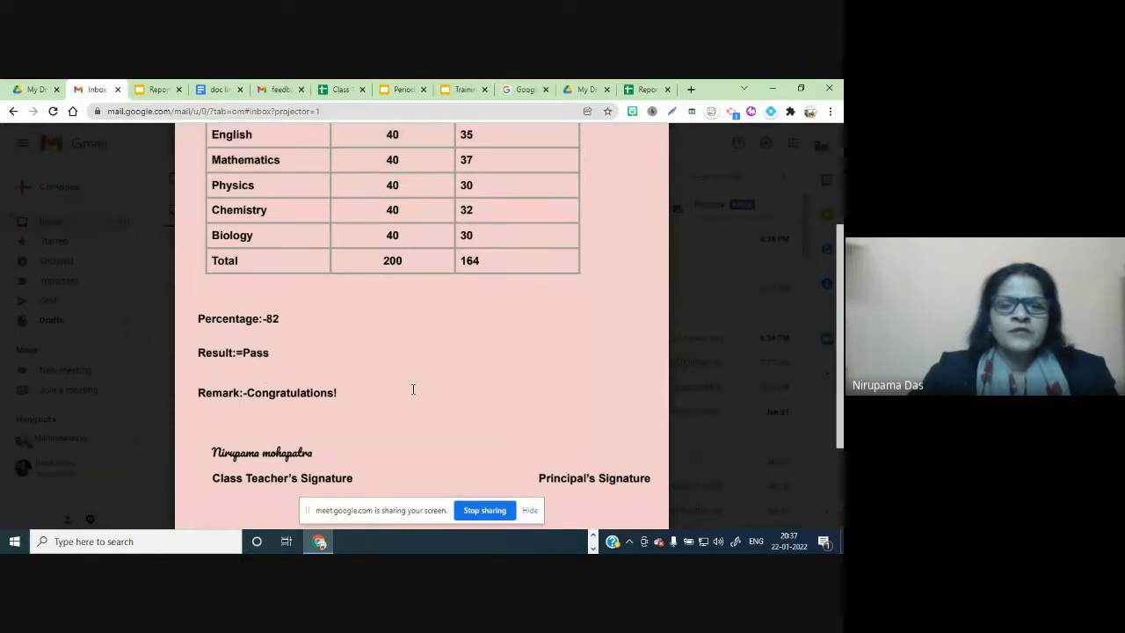
scroll(414, 389, "down", 2)
scroll(413, 389, "up", 3)
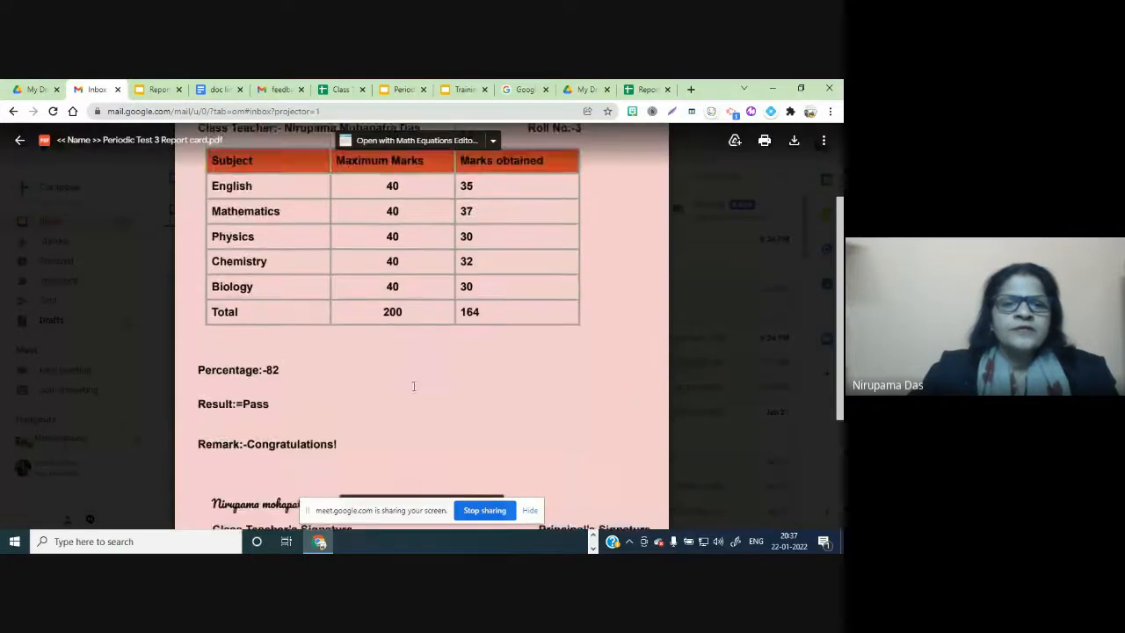
Switch to the Class 11 D-Periodic Test sheet in Google Sheets and open the merged report card PDF linked in cell P3
left_click(342, 90)
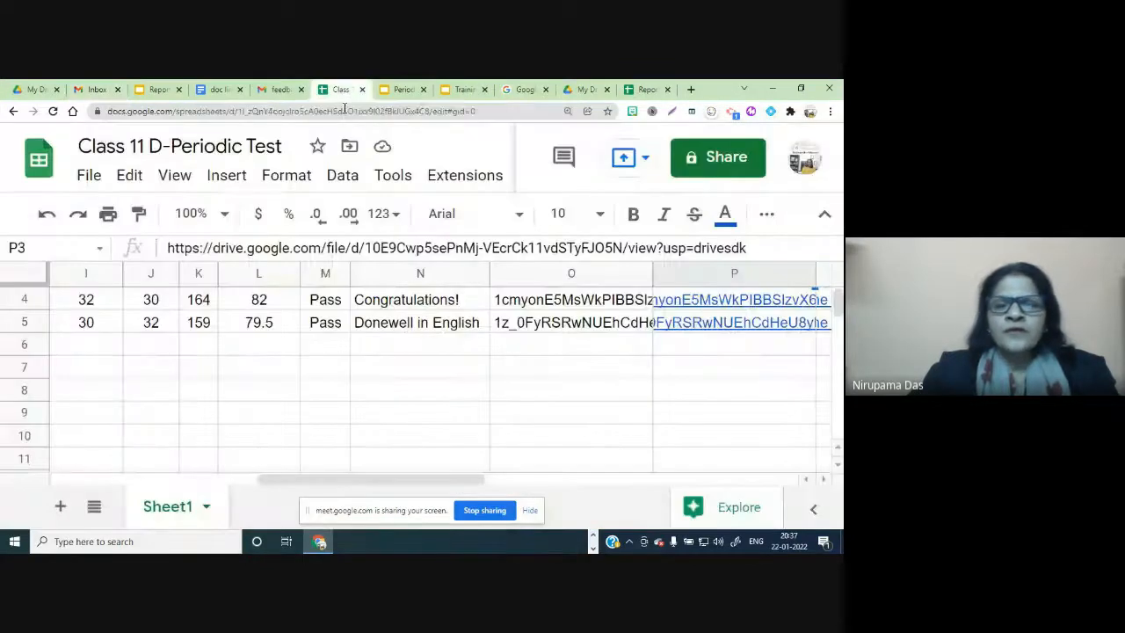
scroll(246, 370, "up", 3)
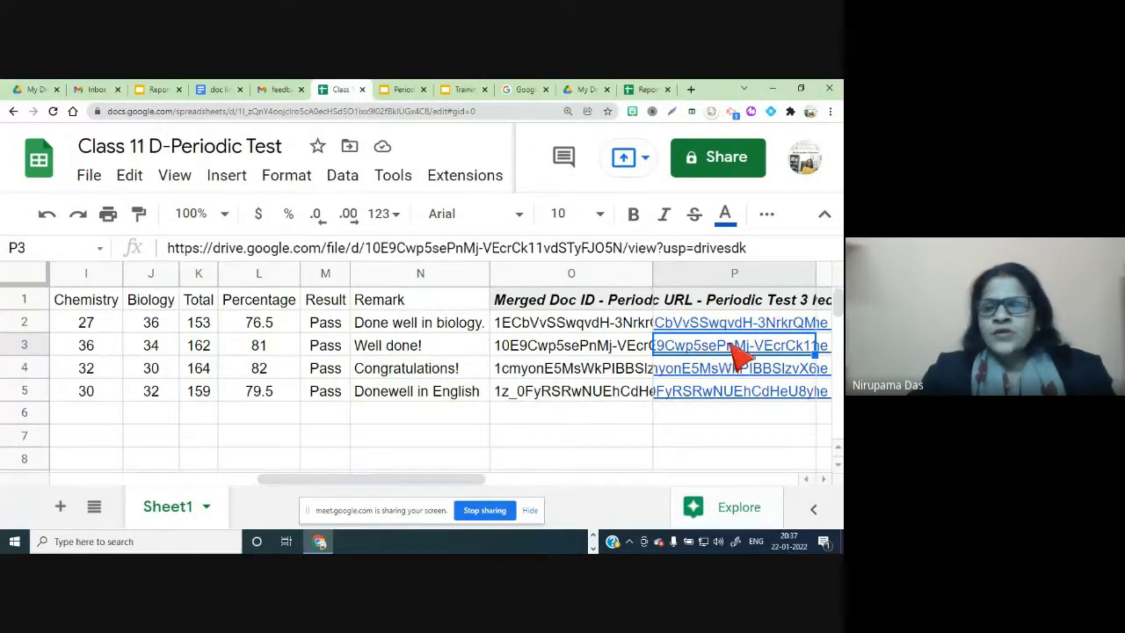
mouse_move(728, 361)
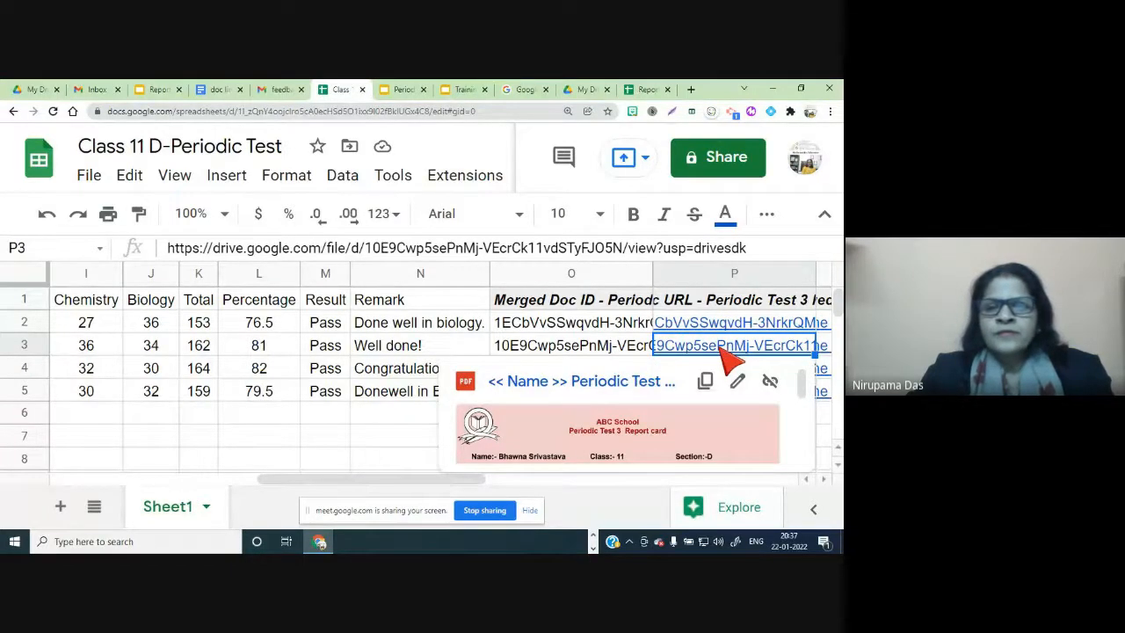
left_click(626, 386)
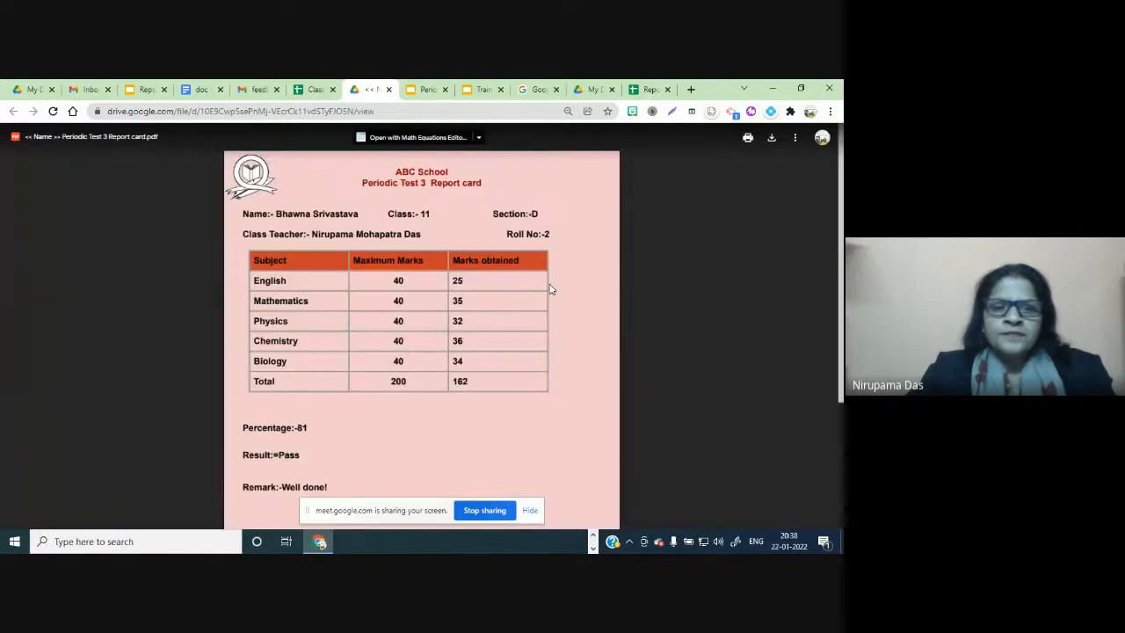
Examine the Roll No 2 report card PDF's student details, subject marks, total, percentage, result, remark and signature lines
scroll(550, 297, "down", 3)
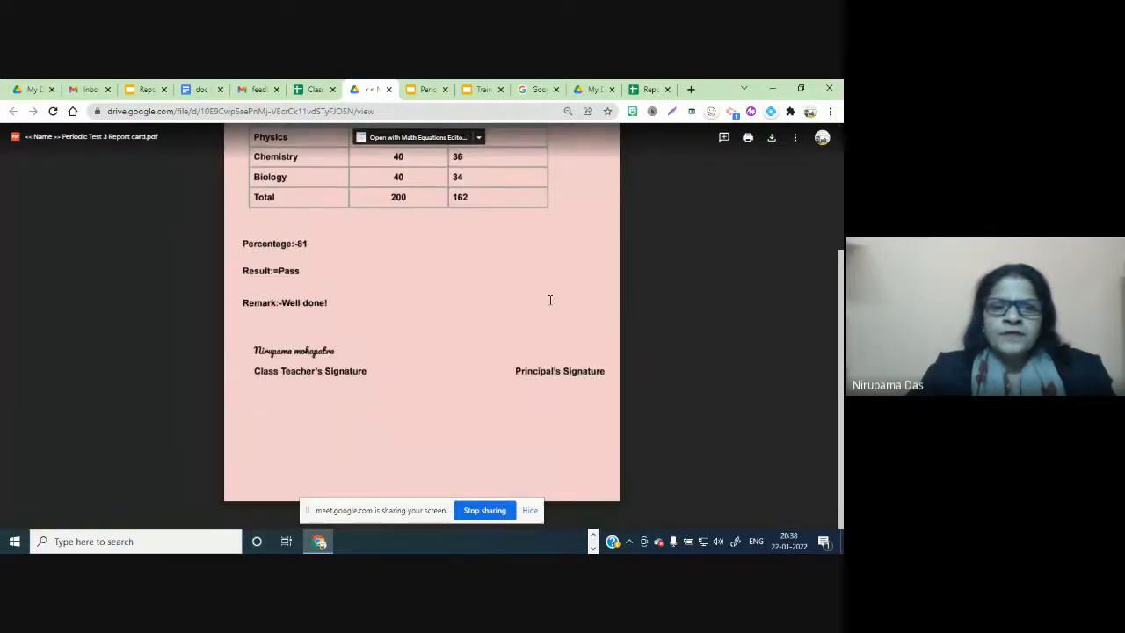
scroll(551, 299, "up", 3)
scroll(550, 300, "down", 3)
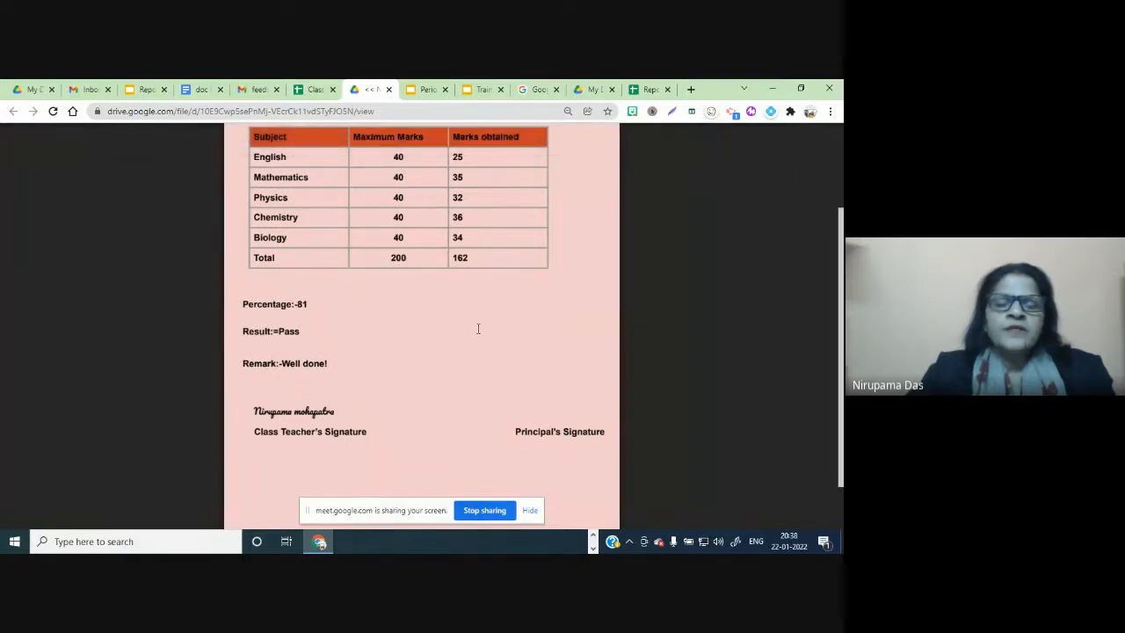
scroll(478, 328, "up", 3)
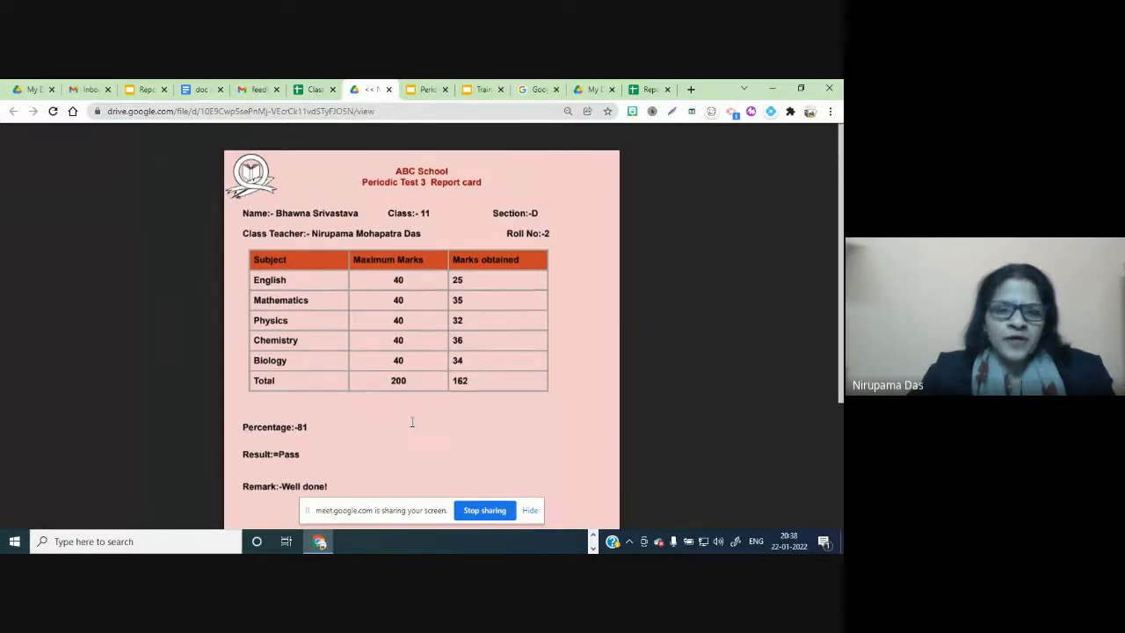
scroll(409, 417, "down", 3)
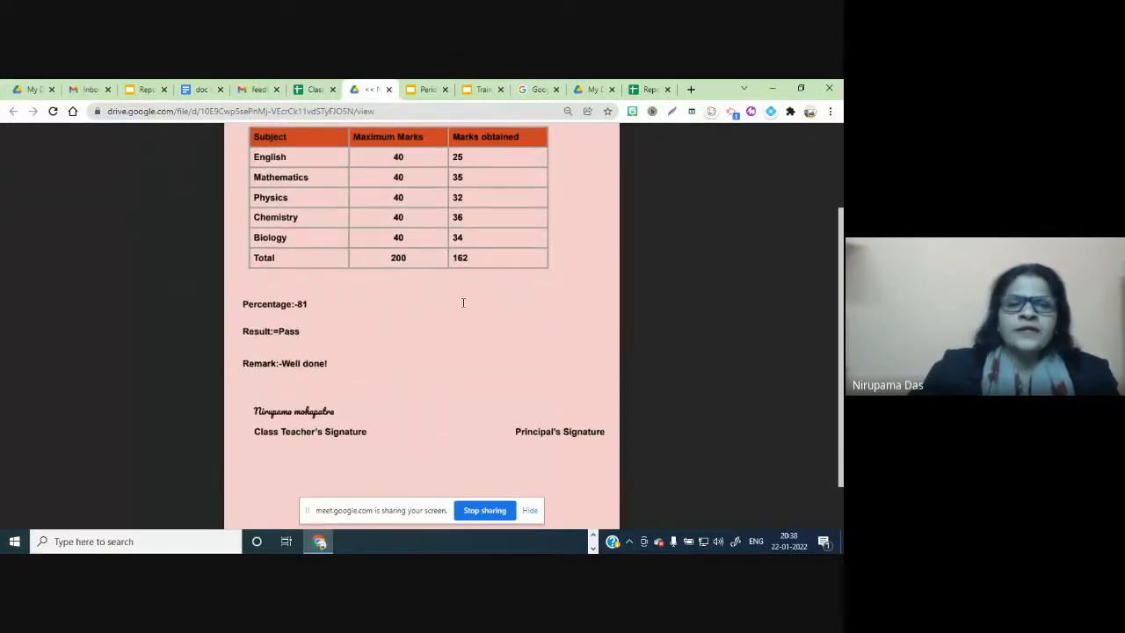
scroll(463, 302, "up", 3)
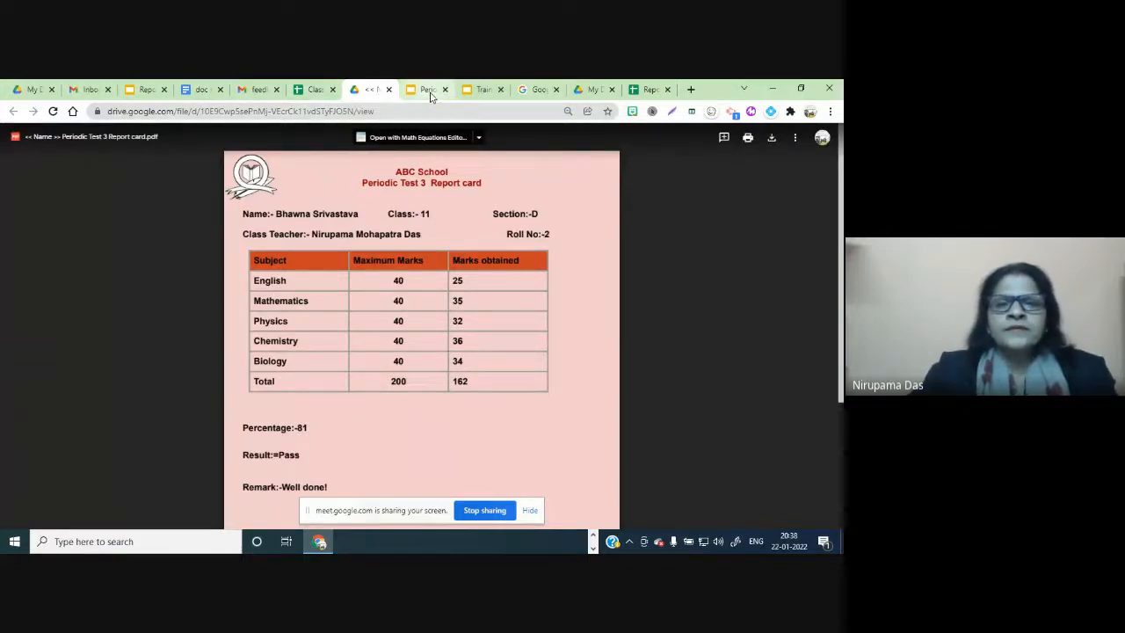
scroll(437, 326, "down", 5)
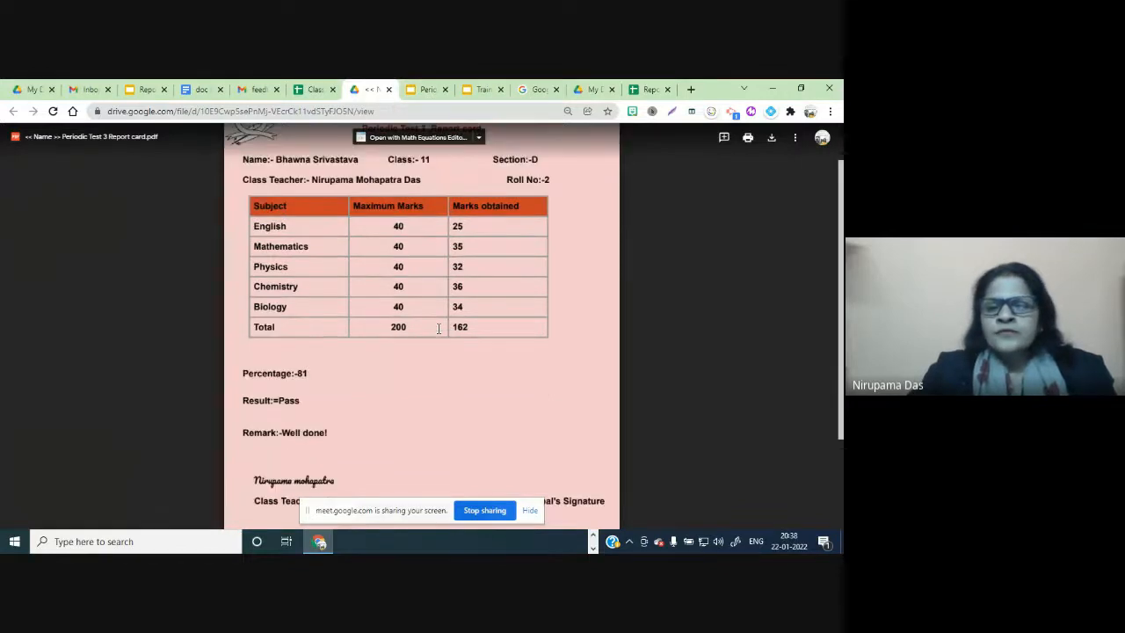
scroll(438, 328, "up", 5)
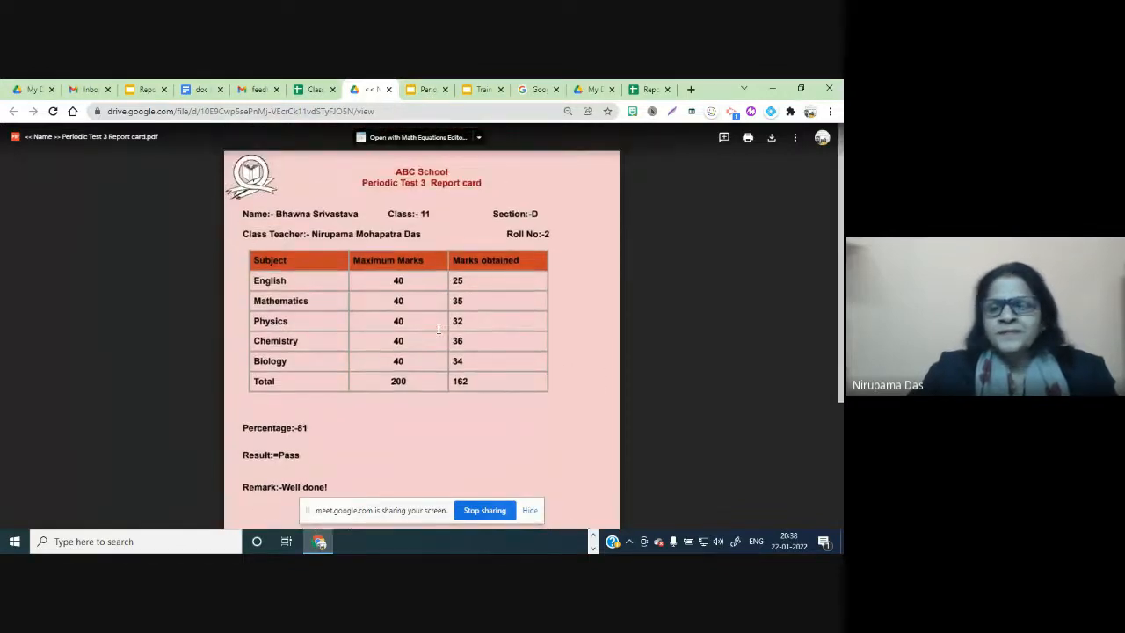